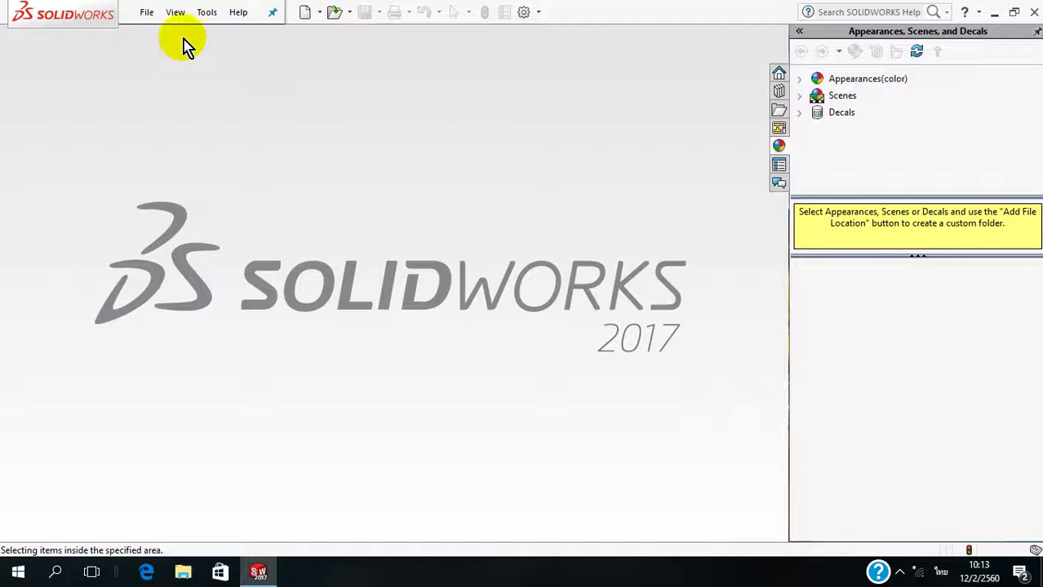
Step: Create a new blank Part document from the File menu
{"action": "left_click", "coordinate": [148, 15]}
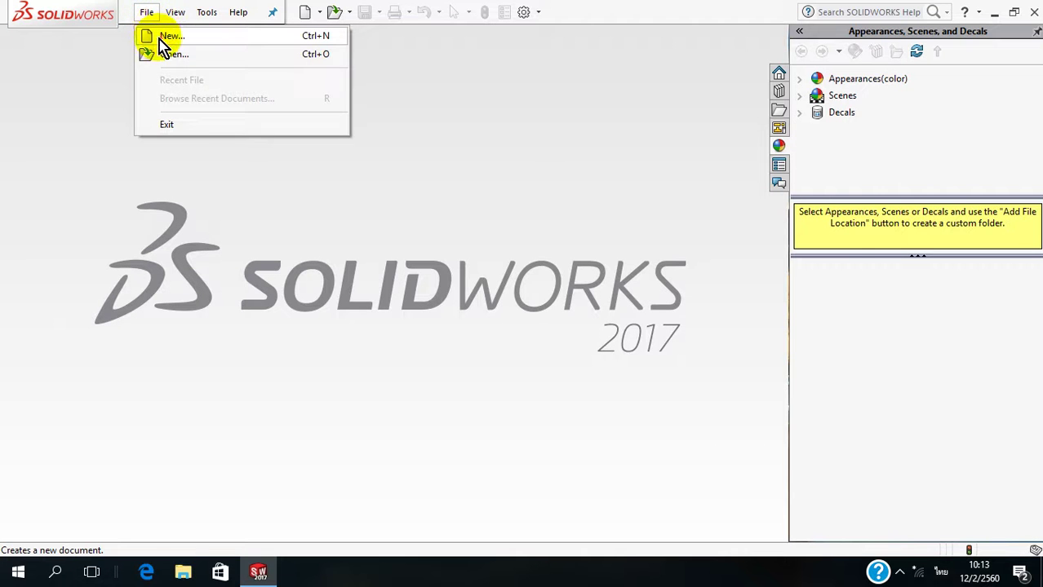
{"action": "left_click", "coordinate": [161, 39]}
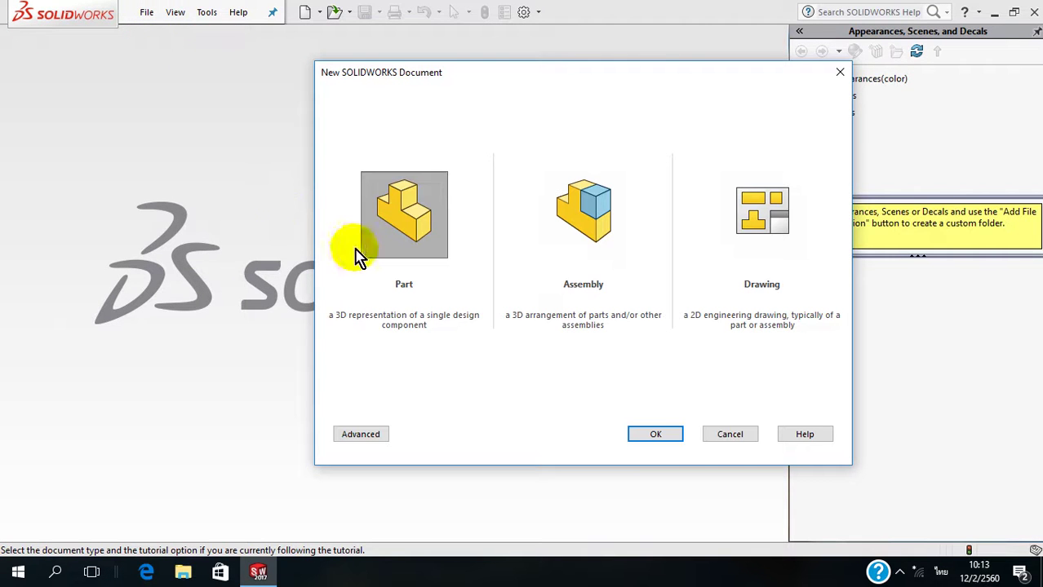
{"action": "left_click", "coordinate": [384, 253]}
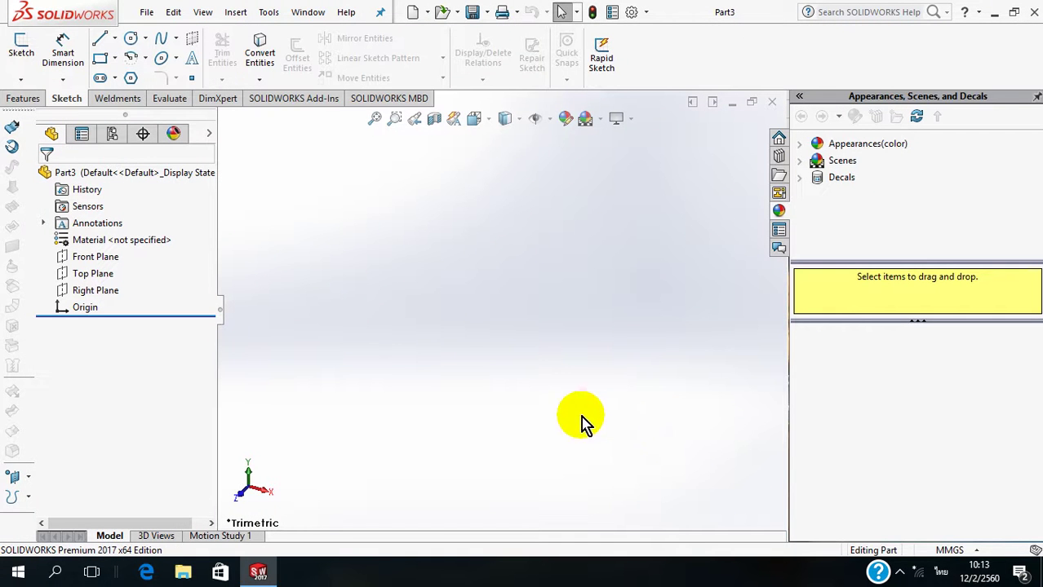
Step: On the Top Plane, sketch two large centerpoint arcs that cross each other
{"action": "left_click", "coordinate": [65, 275]}
{"action": "left_click", "coordinate": [77, 251]}
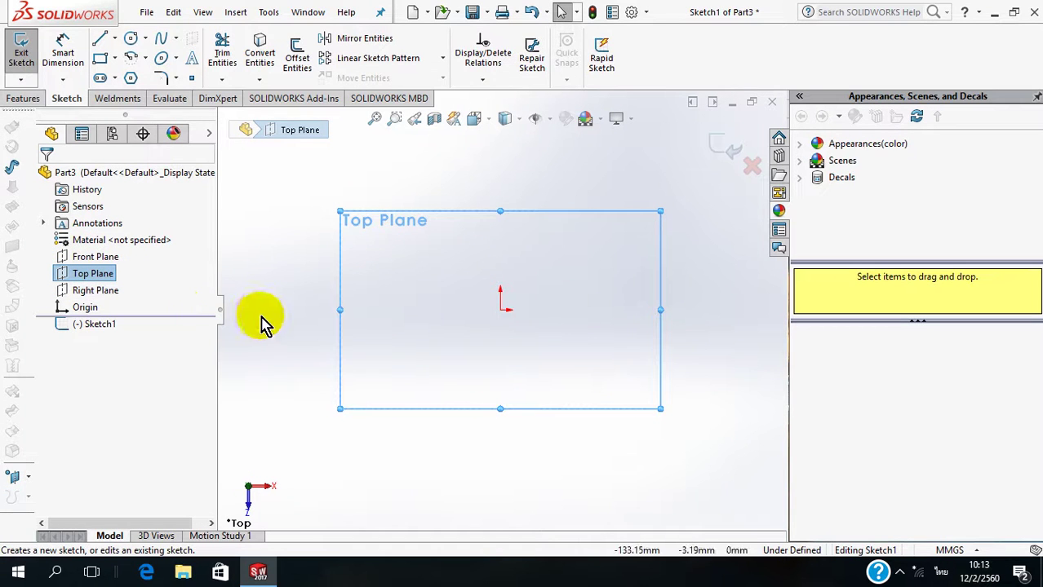
{"action": "left_click", "coordinate": [133, 62]}
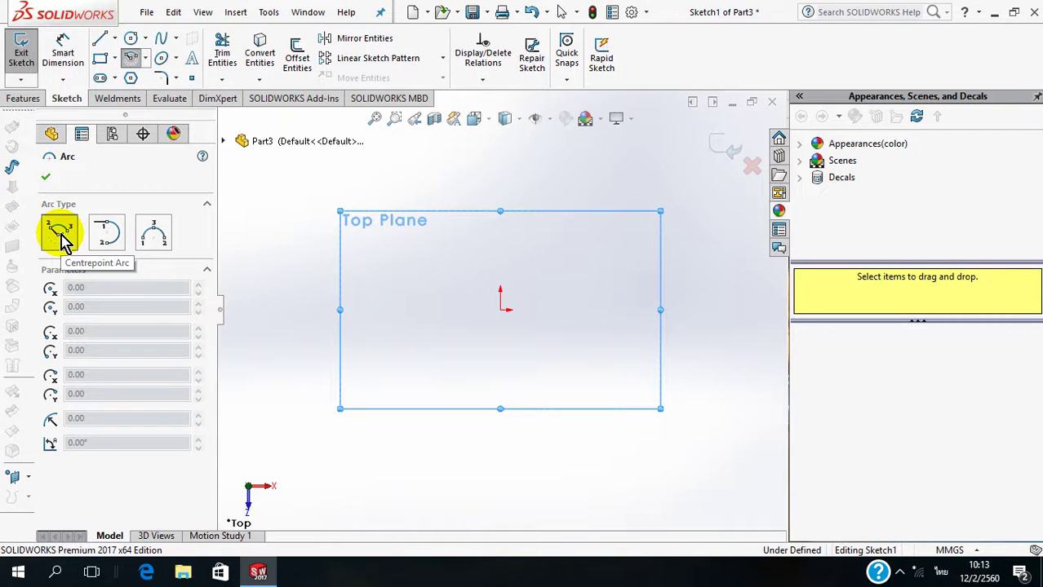
{"action": "left_click", "coordinate": [392, 311]}
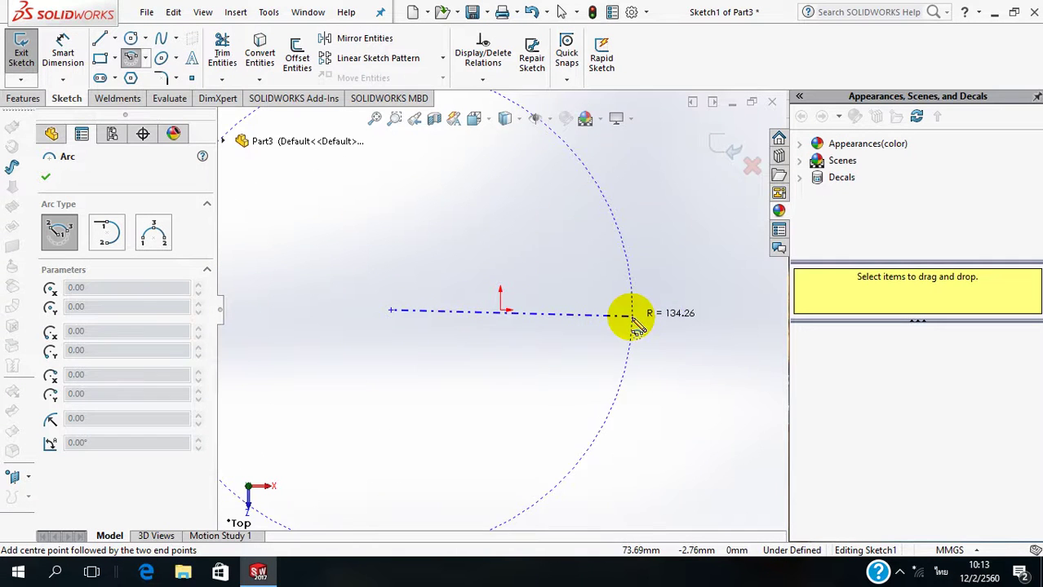
{"action": "left_click", "coordinate": [637, 310]}
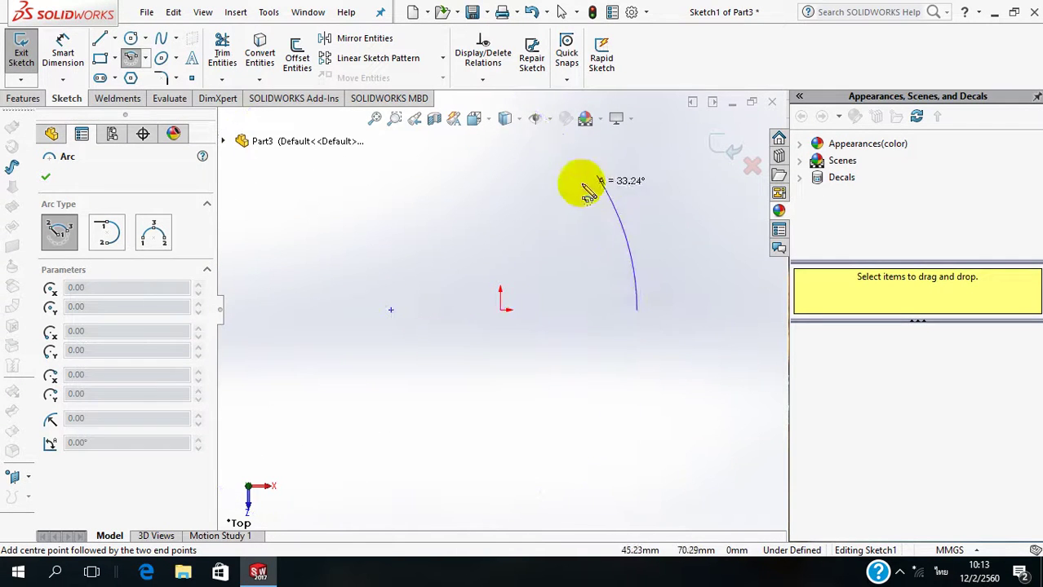
{"action": "left_click", "coordinate": [585, 160]}
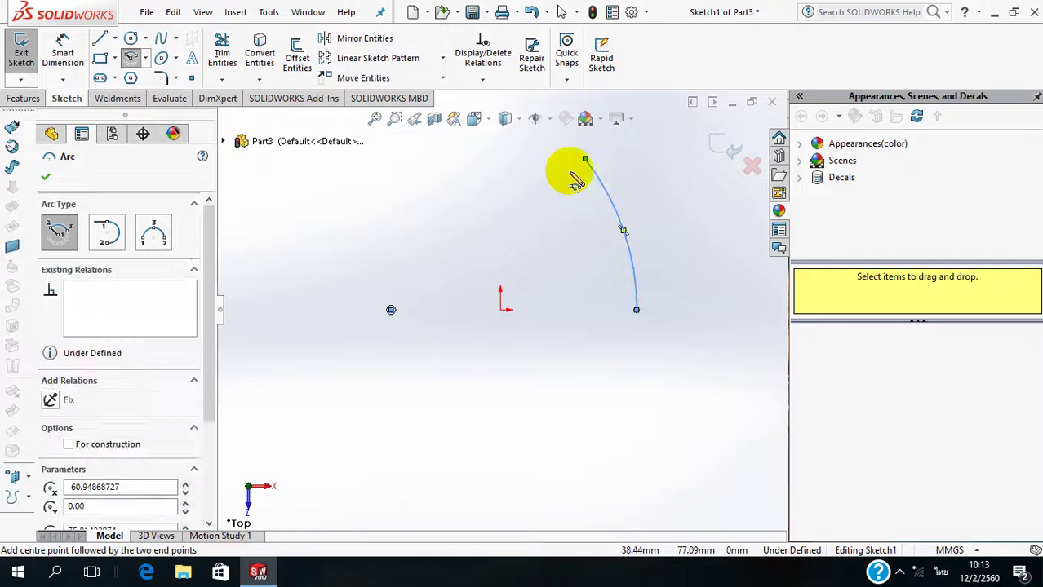
{"action": "left_click", "coordinate": [501, 407]}
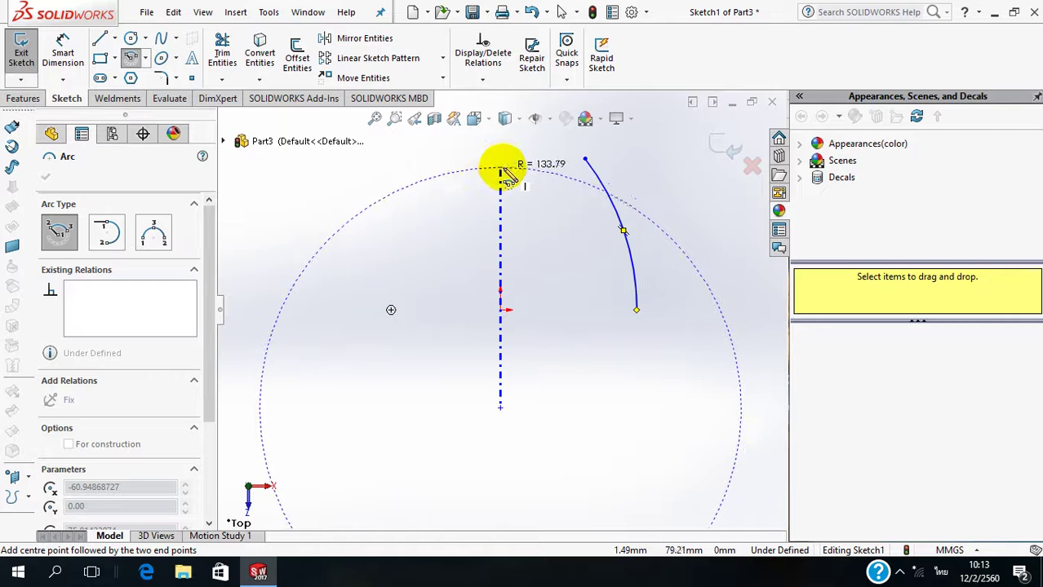
{"action": "left_click", "coordinate": [501, 169]}
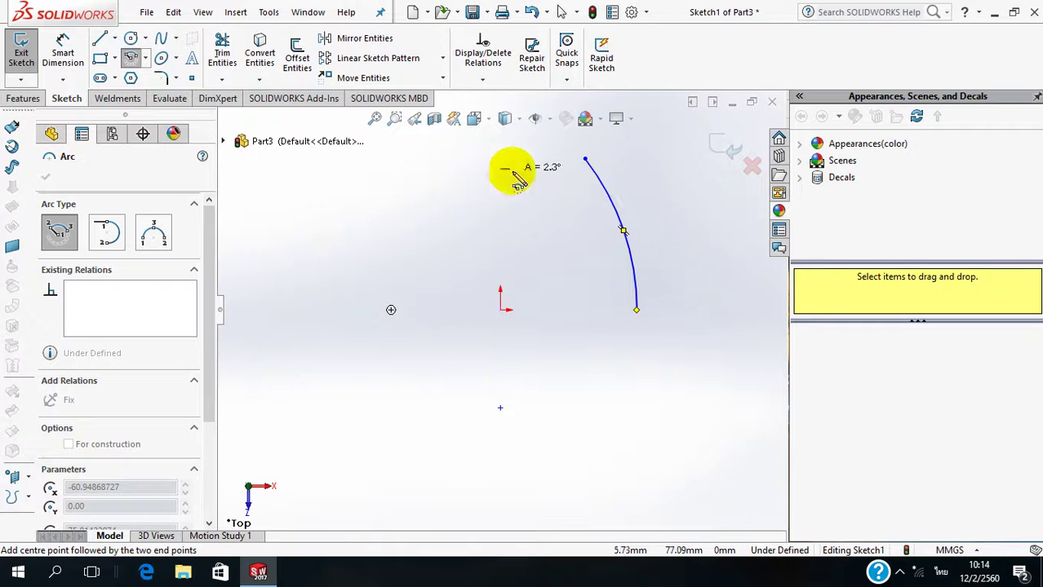
{"action": "left_click", "coordinate": [633, 213]}
Step: Trim away the arc ends overhanging past their crossing point
{"action": "left_click", "coordinate": [222, 51]}
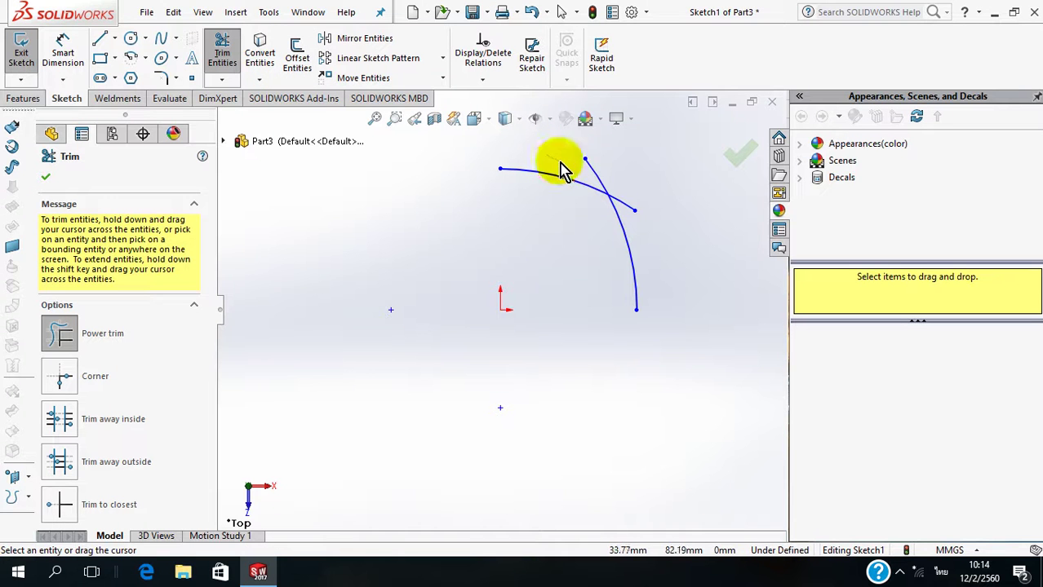
{"action": "left_click_drag", "start_coordinate": [561, 172], "coordinate": [601, 184]}
{"action": "key", "text": "z"}
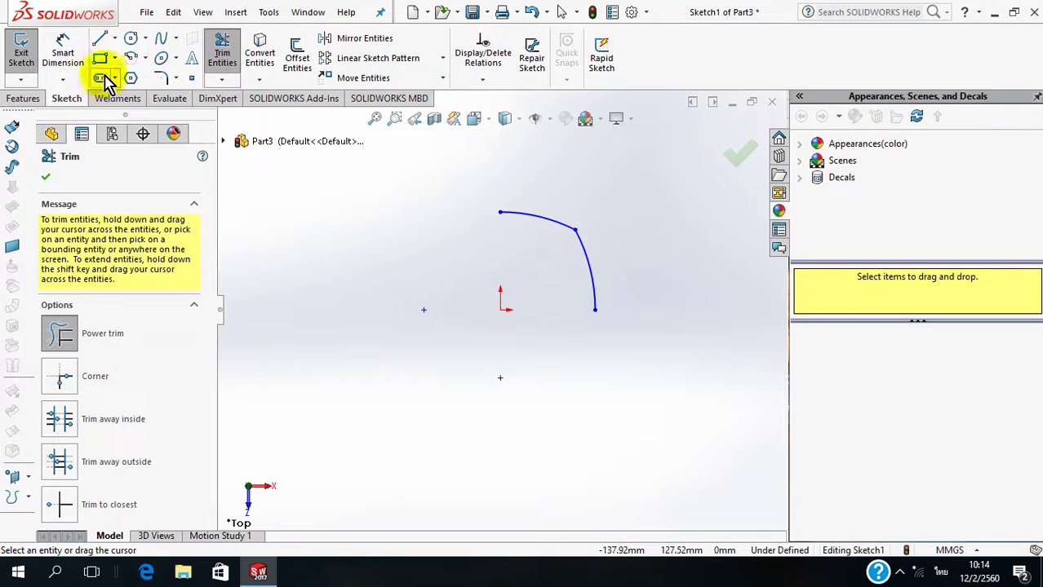
{"action": "left_click", "coordinate": [99, 59]}
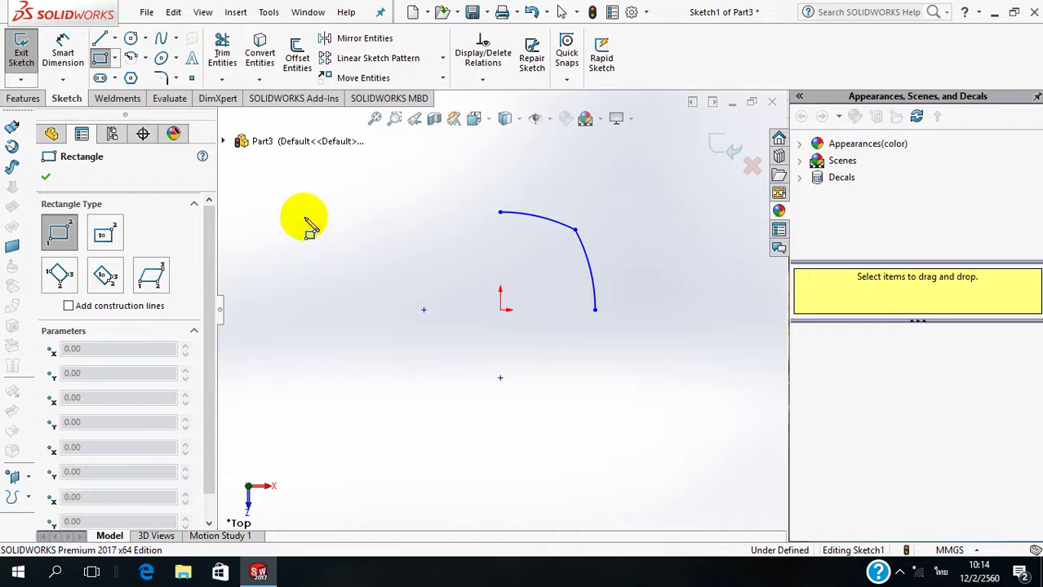
{"action": "left_click", "coordinate": [302, 217]}
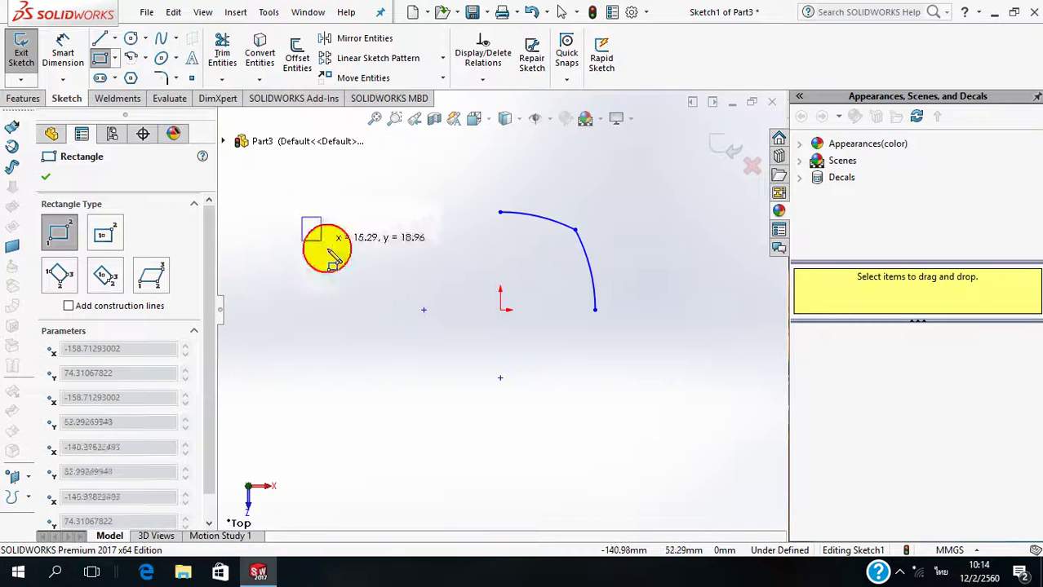
{"action": "left_click", "coordinate": [384, 310]}
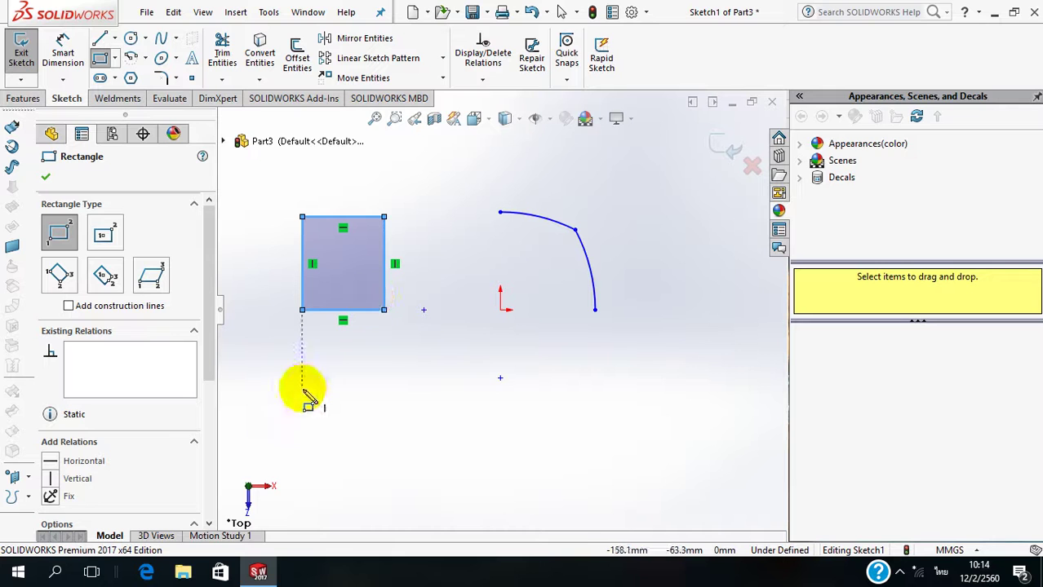
{"action": "left_click", "coordinate": [302, 378]}
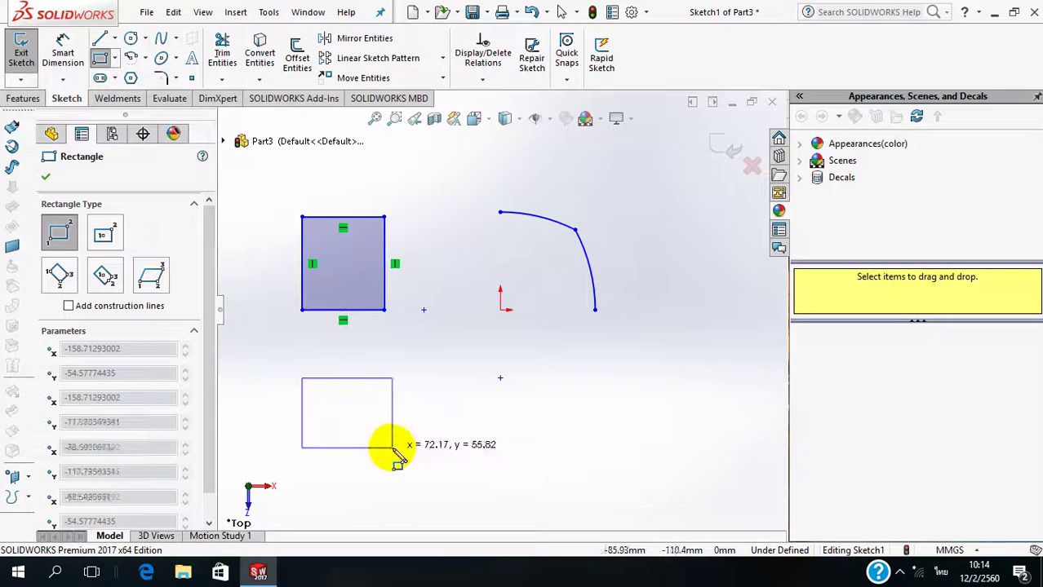
{"action": "left_click", "coordinate": [445, 462]}
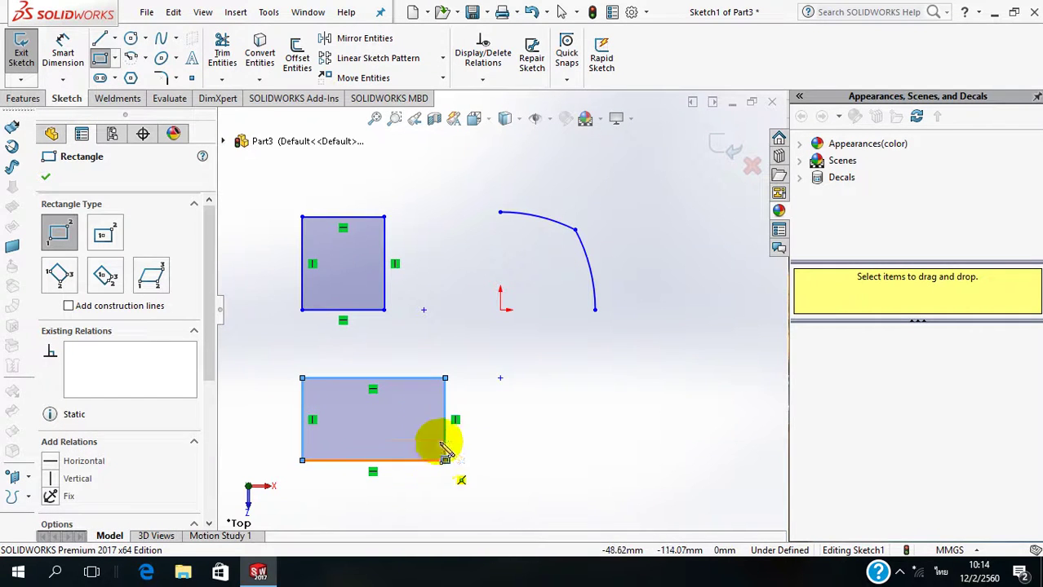
{"action": "left_click", "coordinate": [161, 82]}
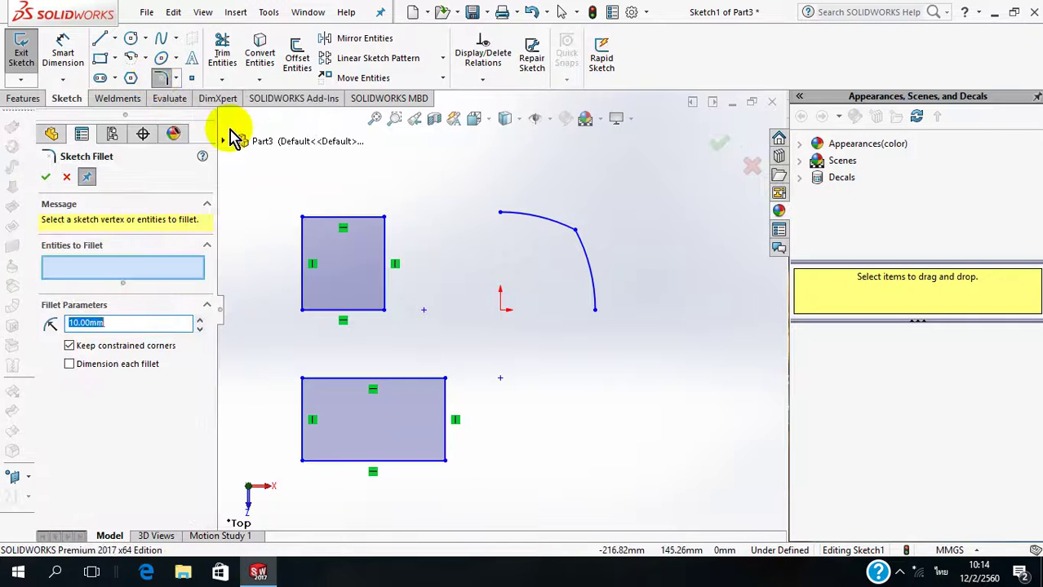
{"action": "left_click_drag", "start_coordinate": [431, 311], "coordinate": [645, 488]}
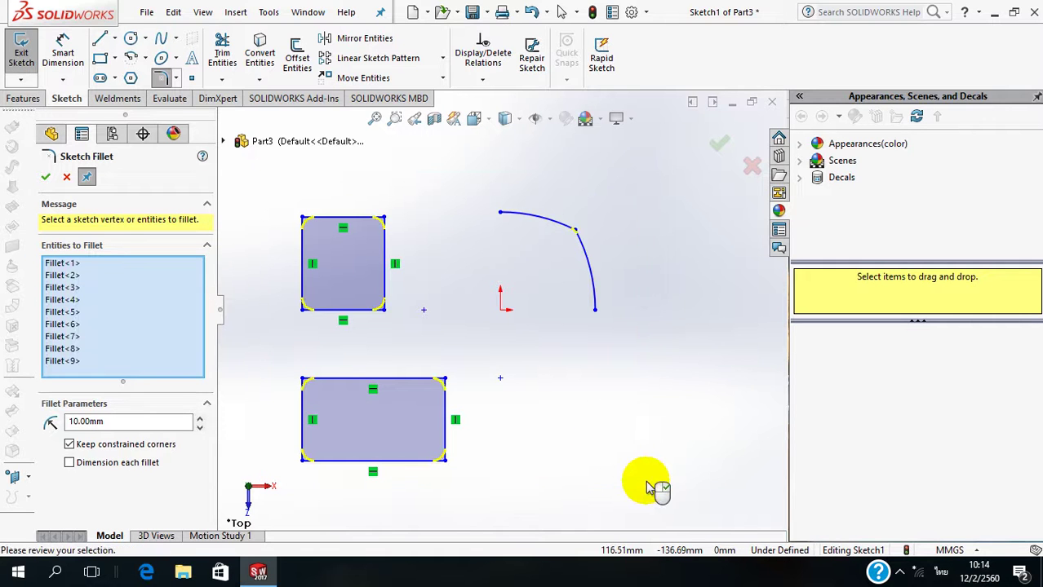
{"action": "left_click", "coordinate": [47, 180]}
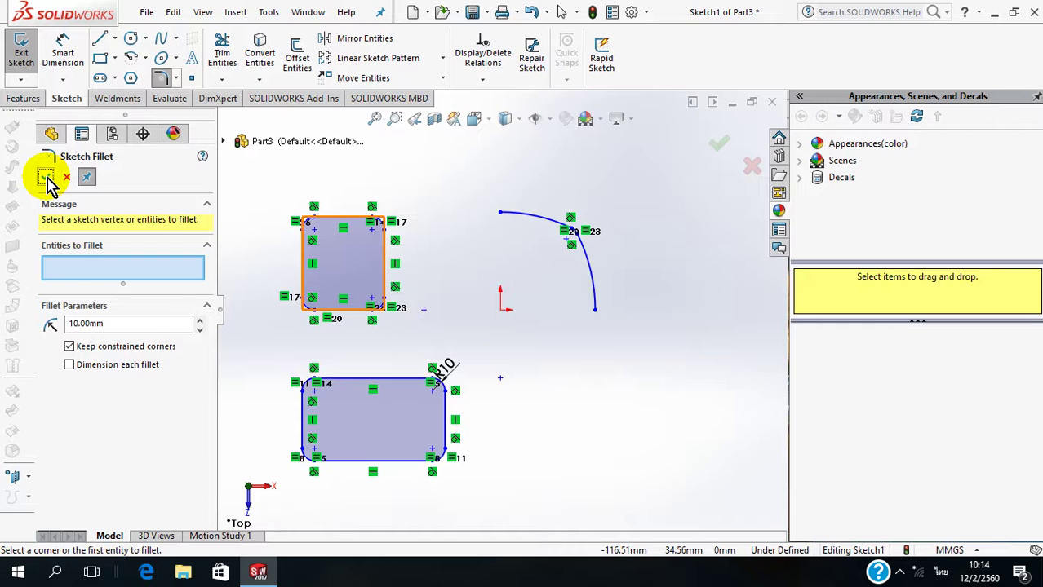
{"action": "left_click", "coordinate": [47, 180]}
{"action": "left_click_drag", "start_coordinate": [253, 174], "coordinate": [454, 489]}
{"action": "key", "text": "Delete"}
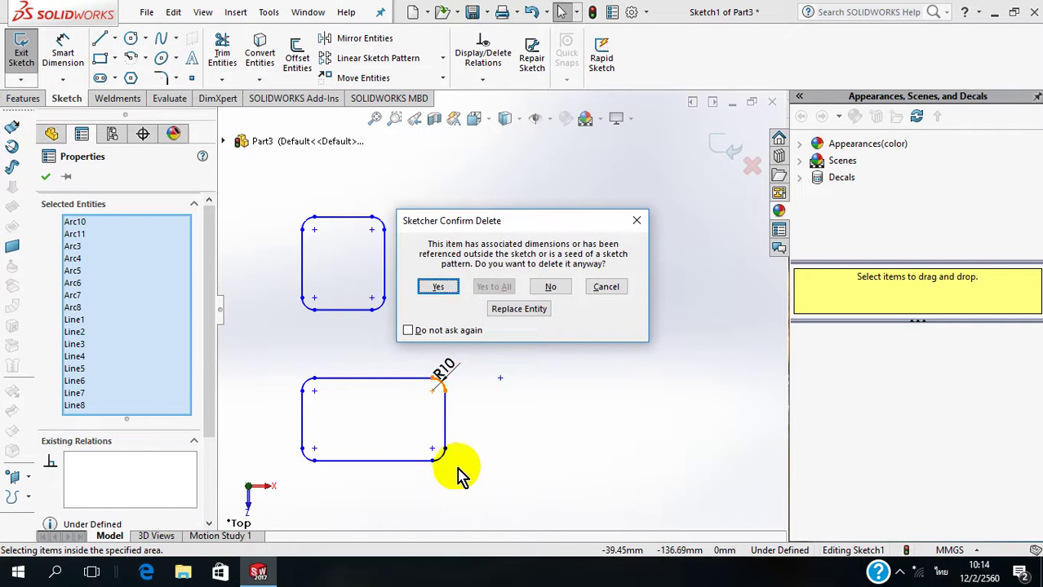
{"action": "left_click", "coordinate": [446, 290]}
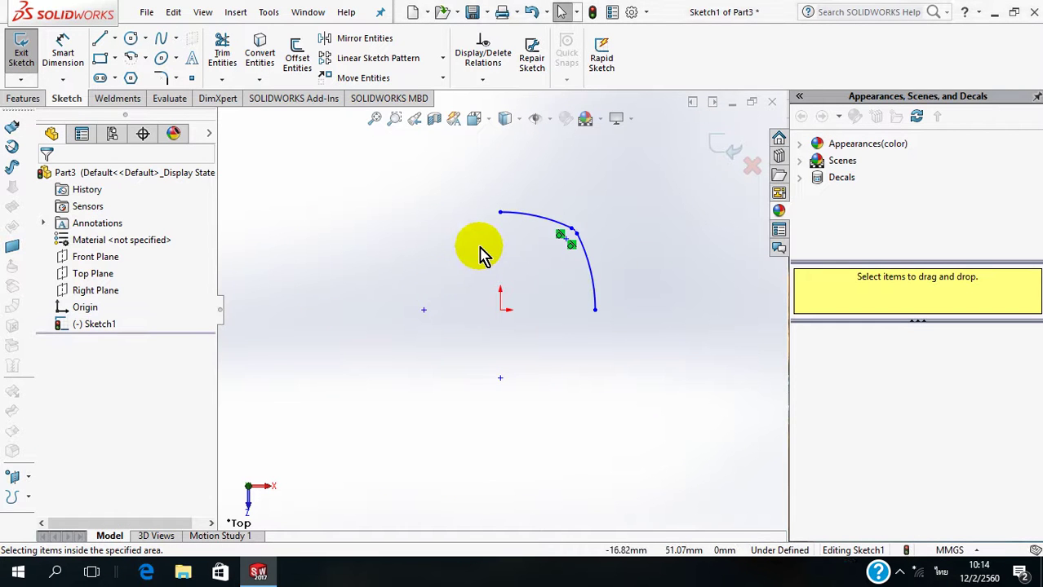
Step: Add radius dimensions R132.94, R10 and R136.76 to the upper arc, corner arc and right arc
{"action": "scroll", "coordinate": [482, 245], "scroll_direction": "down", "scroll_amount": 2}
{"action": "scroll", "coordinate": [667, 219], "scroll_direction": "down", "scroll_amount": 1}
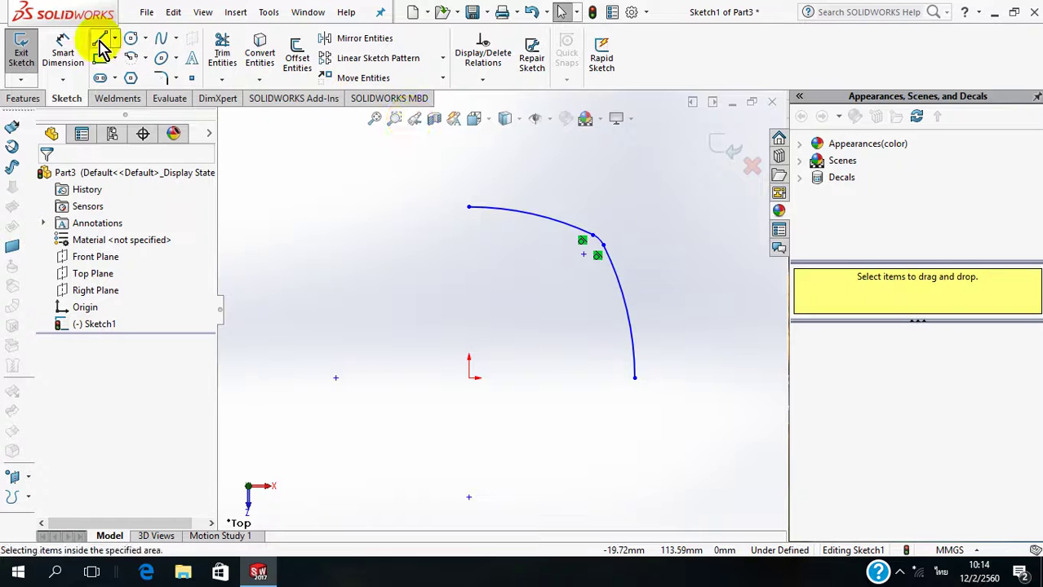
{"action": "left_click", "coordinate": [71, 46]}
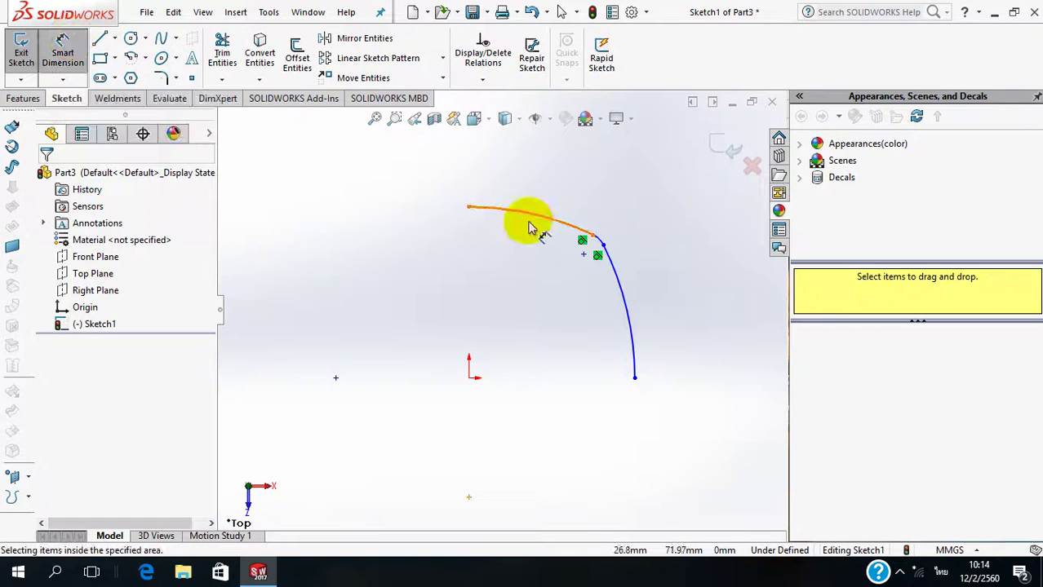
{"action": "left_click", "coordinate": [538, 222]}
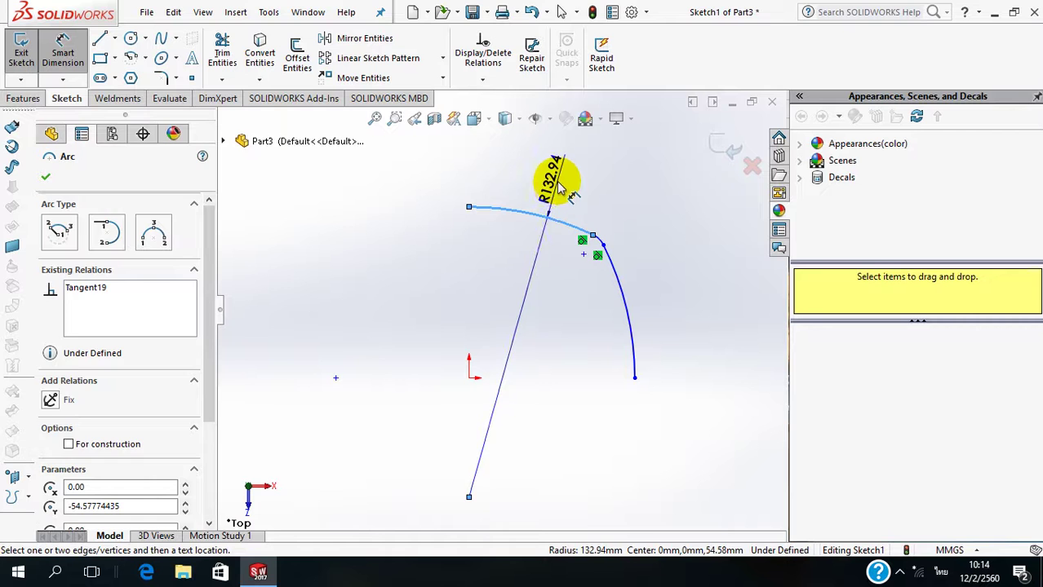
{"action": "left_click", "coordinate": [559, 187]}
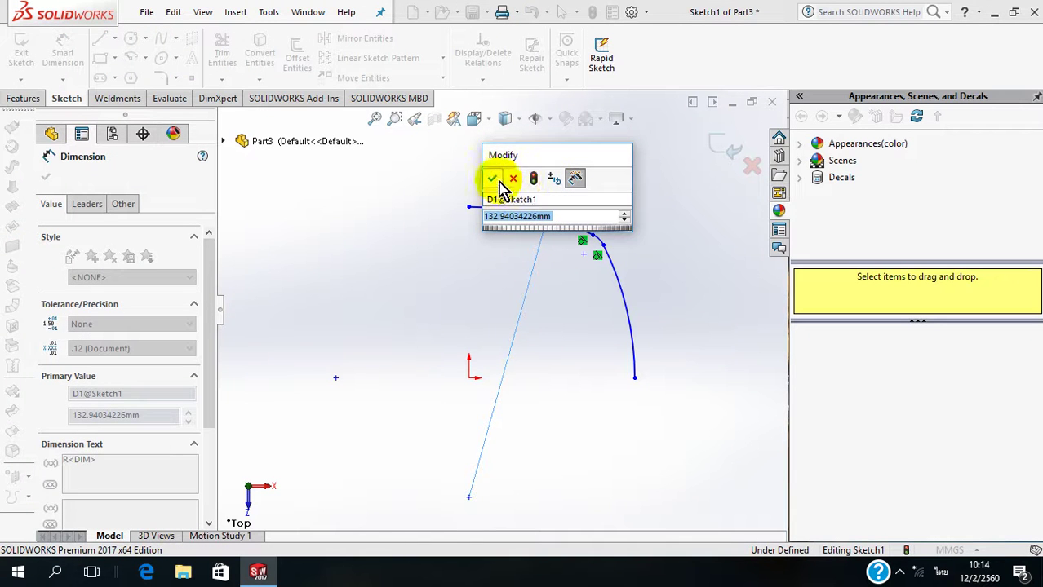
{"action": "left_click", "coordinate": [494, 179]}
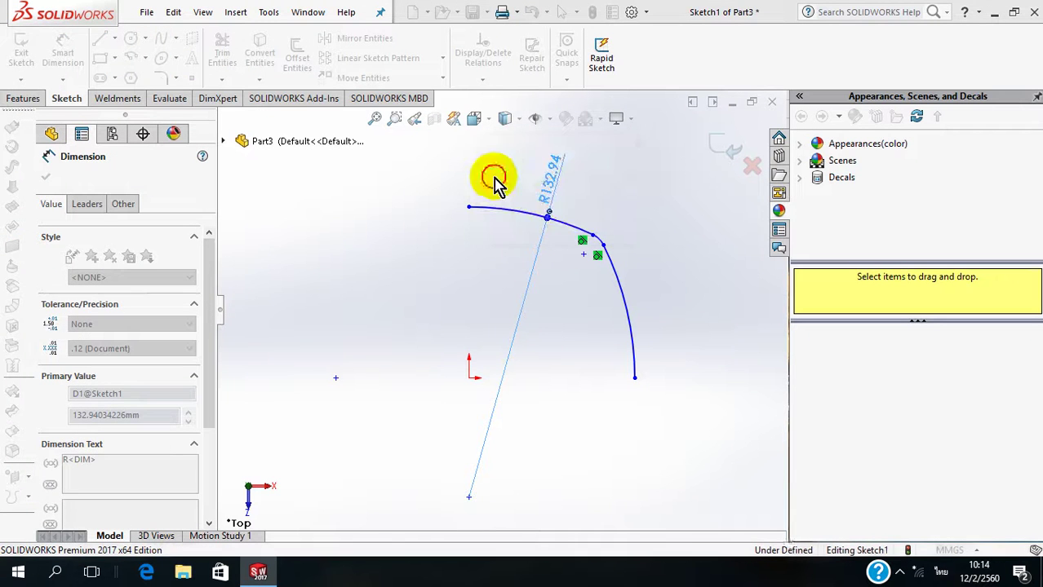
{"action": "left_click", "coordinate": [601, 239]}
{"action": "left_click", "coordinate": [630, 214]}
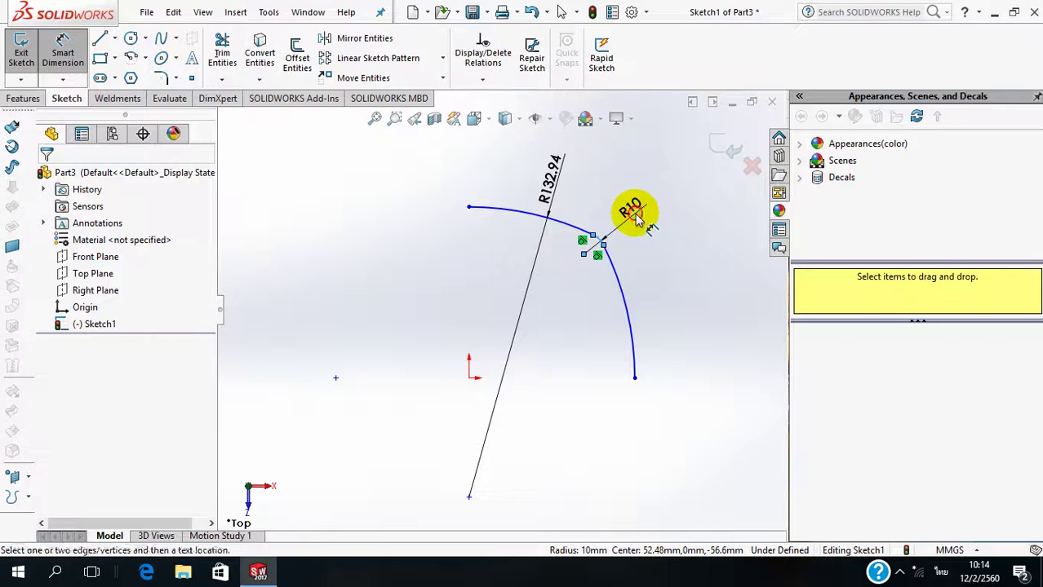
{"action": "left_click", "coordinate": [569, 211]}
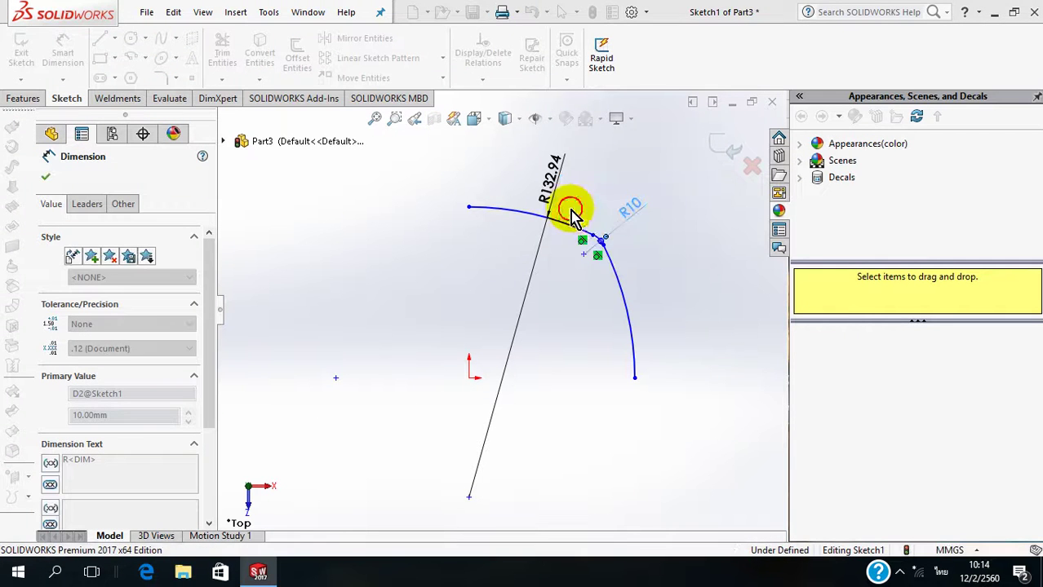
{"action": "left_click", "coordinate": [629, 311]}
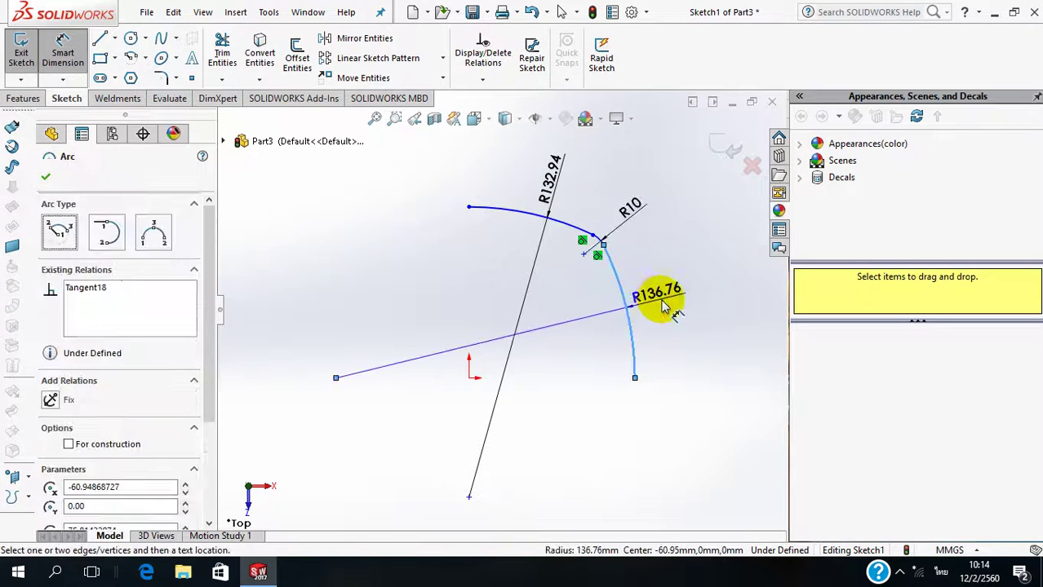
{"action": "left_click", "coordinate": [671, 305]}
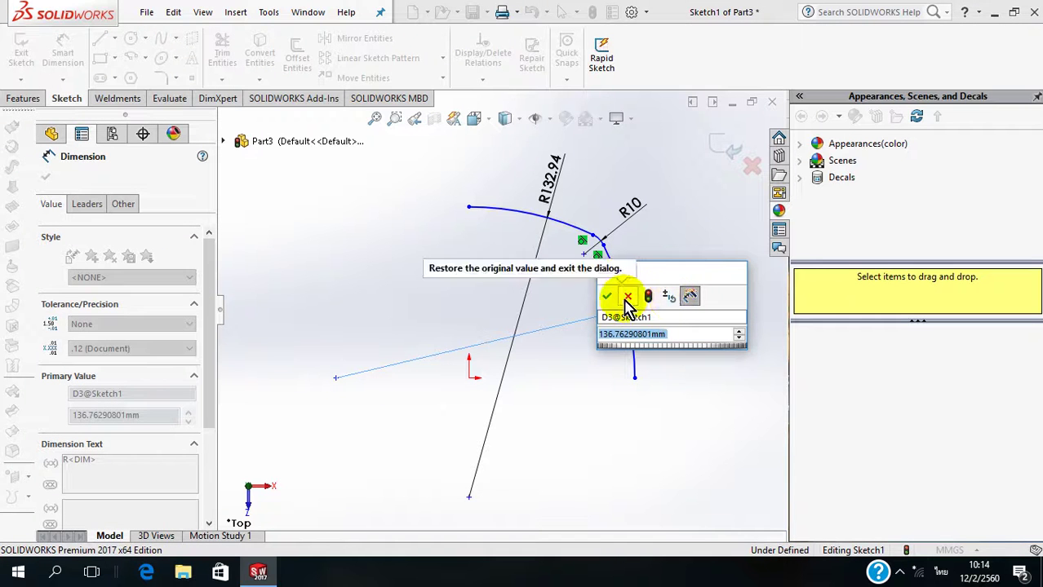
{"action": "left_click", "coordinate": [604, 299]}
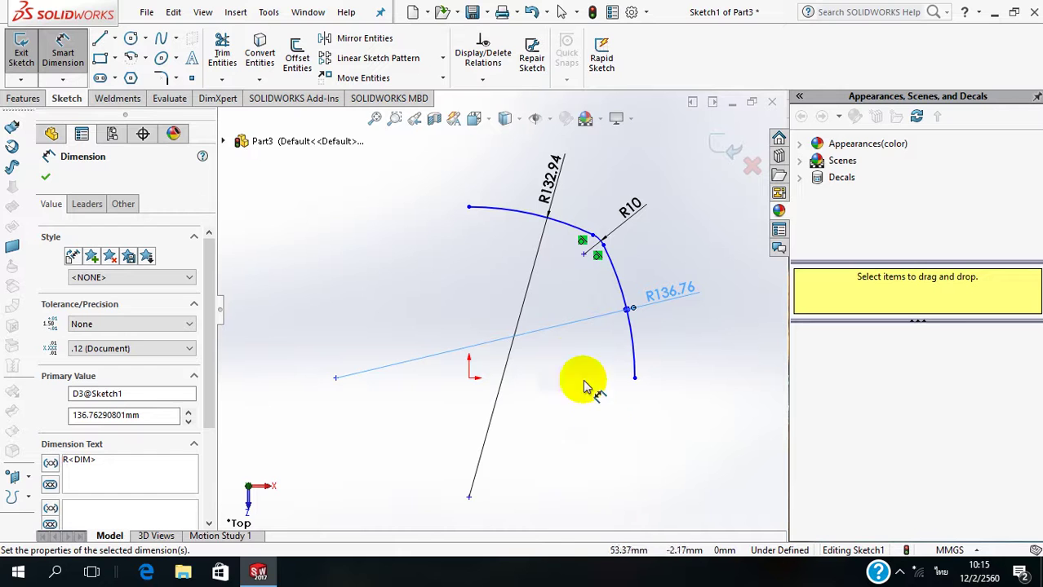
Step: Make the arc's top endpoint vertical with the origin and the construction line's bottom end
{"action": "left_click", "coordinate": [482, 80]}
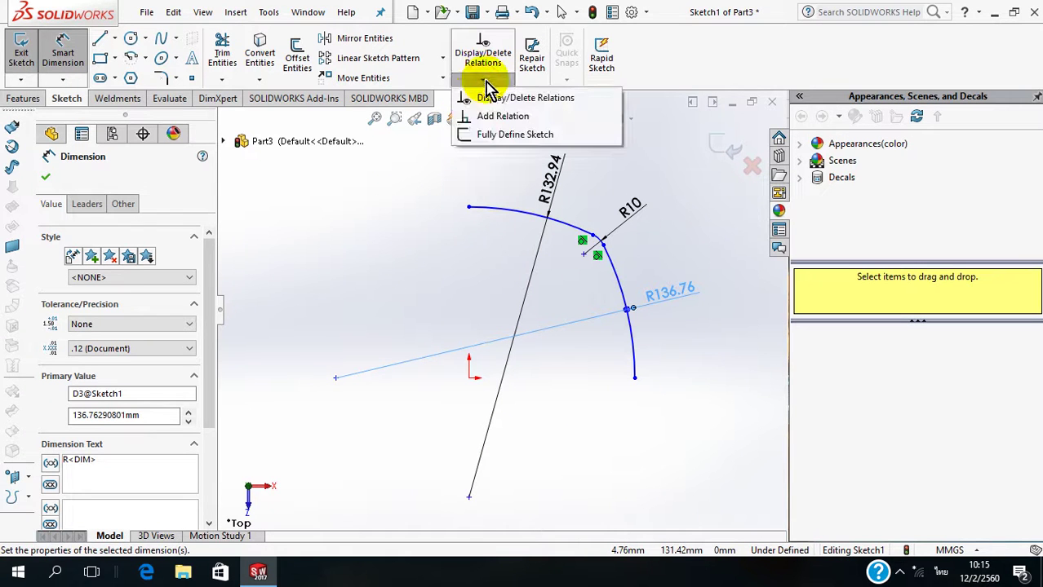
{"action": "left_click", "coordinate": [540, 119]}
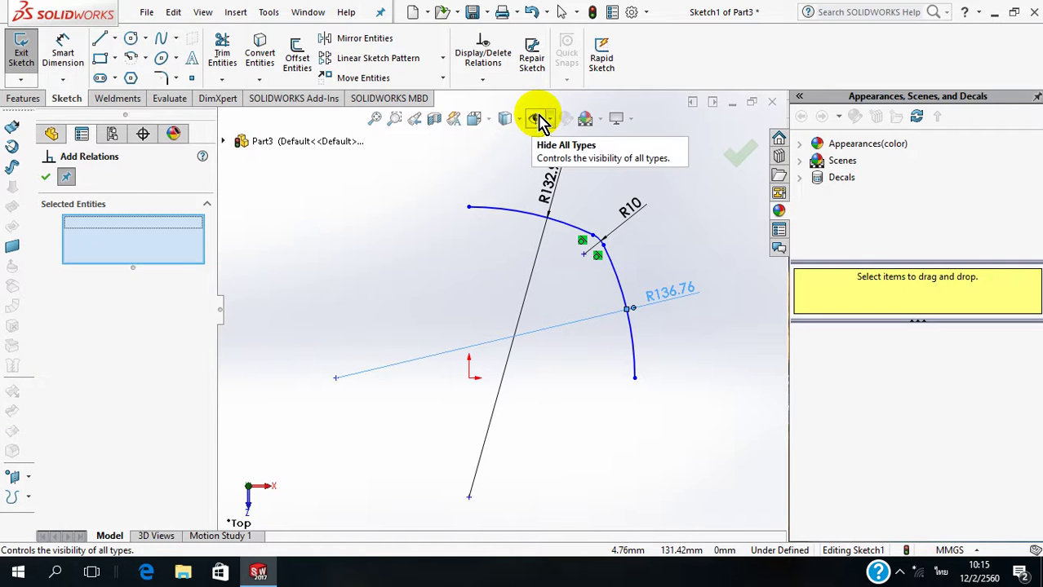
{"action": "left_click", "coordinate": [469, 208]}
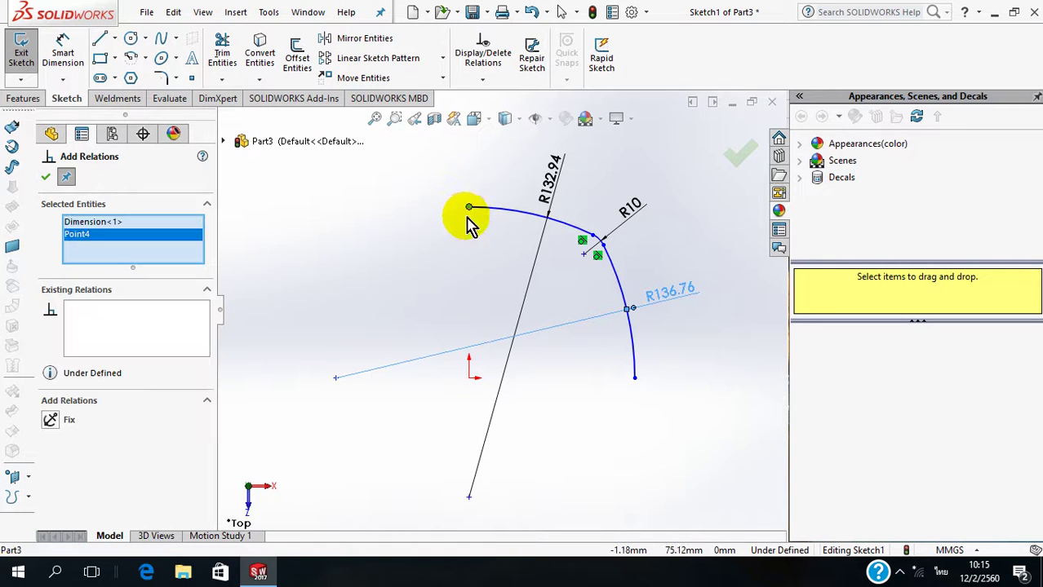
{"action": "left_click", "coordinate": [470, 379]}
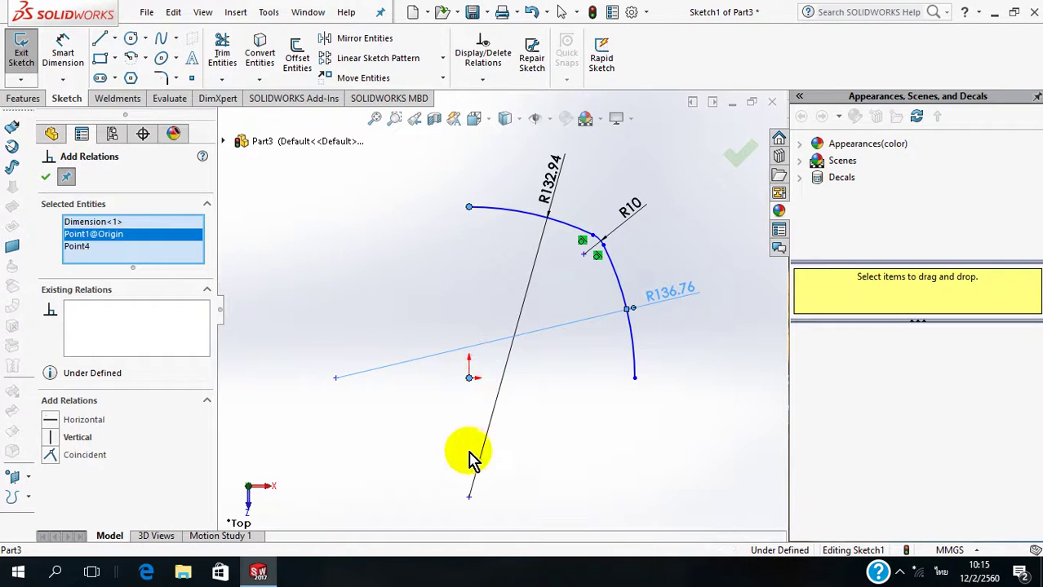
{"action": "left_click", "coordinate": [467, 496]}
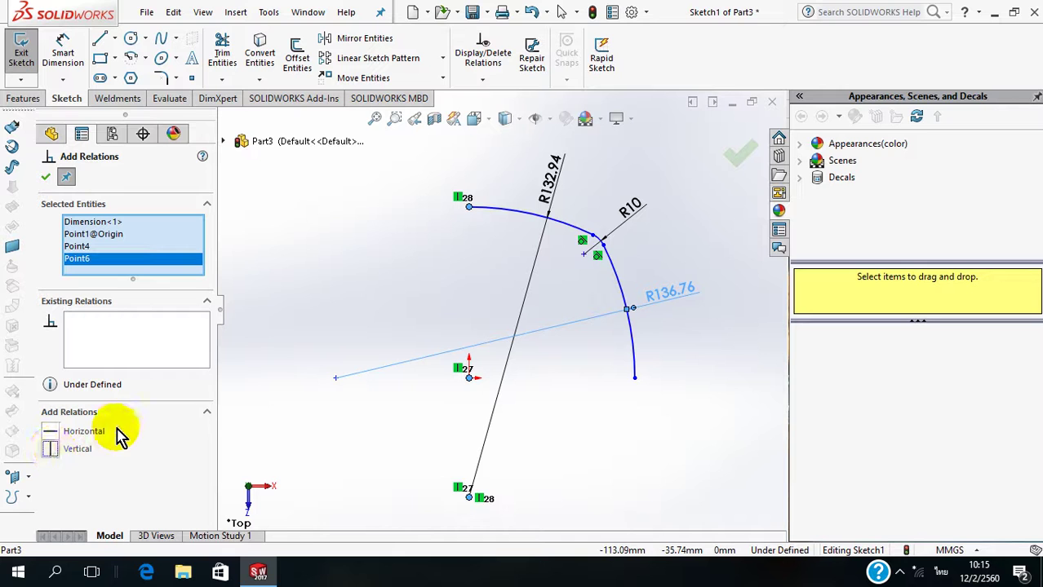
Step: Make the arc's bottom endpoint horizontal with the origin and the line's left end
{"action": "left_click", "coordinate": [634, 378]}
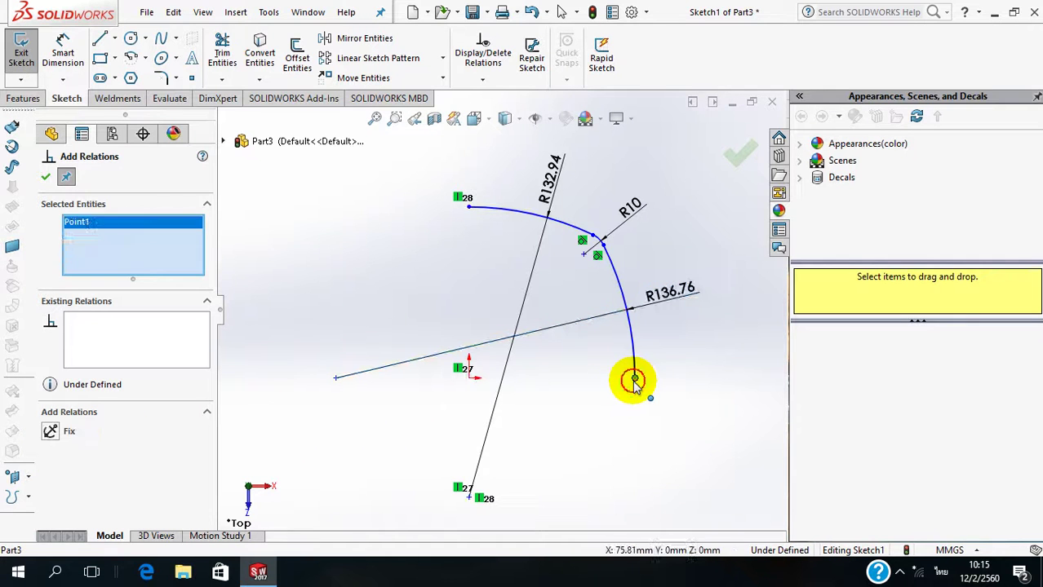
{"action": "left_click", "coordinate": [470, 379]}
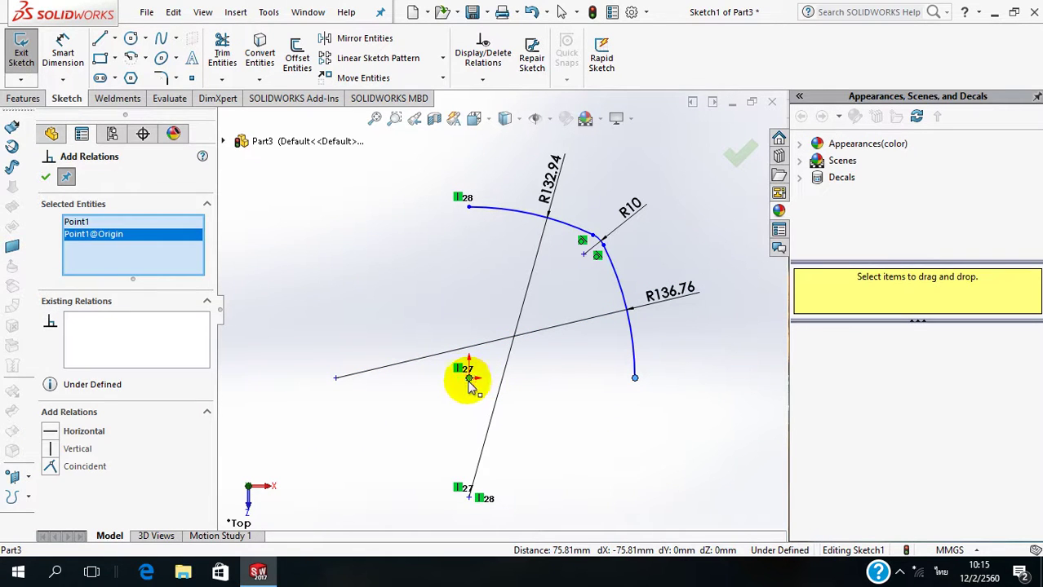
{"action": "left_click", "coordinate": [337, 380]}
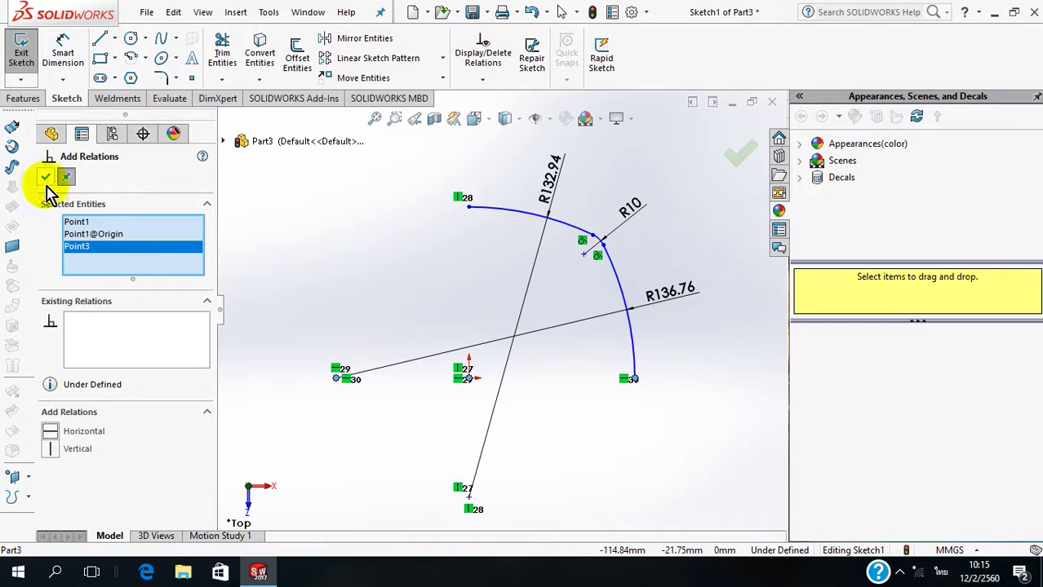
{"action": "left_click", "coordinate": [49, 136]}
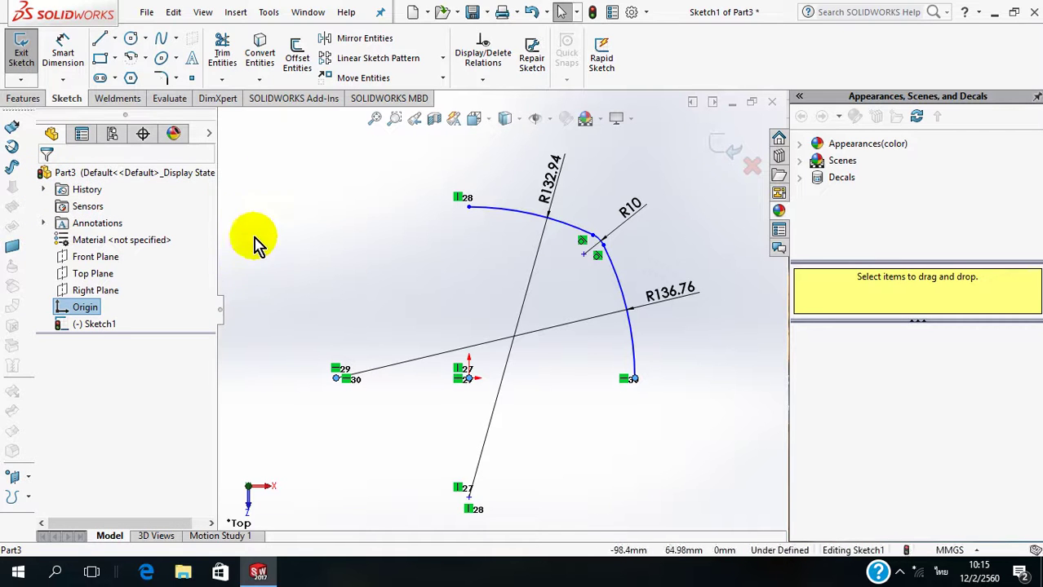
Step: Add a 78.36 mm height dimension from the arc's top endpoint
{"action": "left_click", "coordinate": [64, 49]}
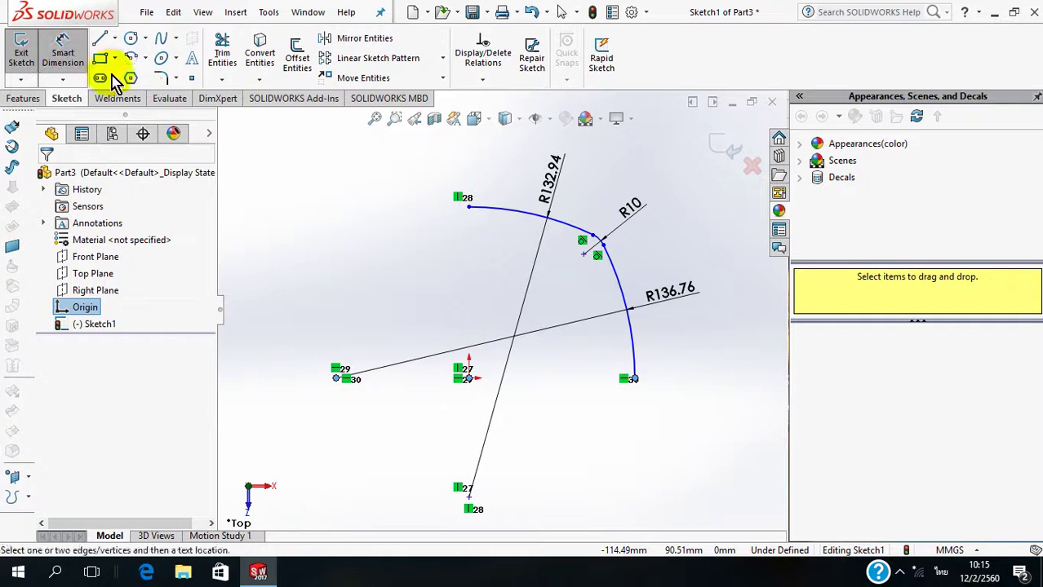
{"action": "left_click", "coordinate": [468, 207]}
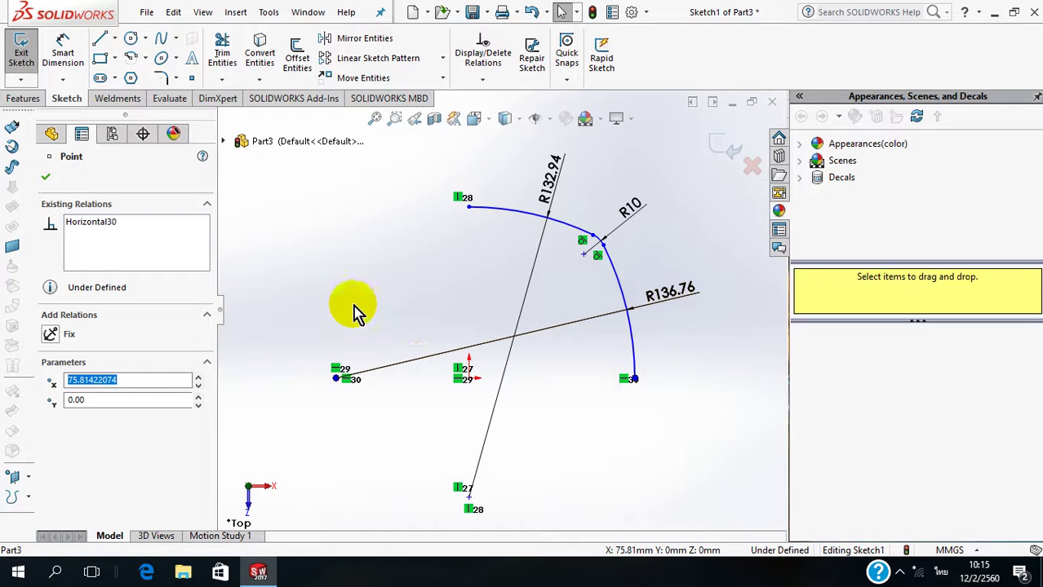
{"action": "left_click", "coordinate": [73, 50]}
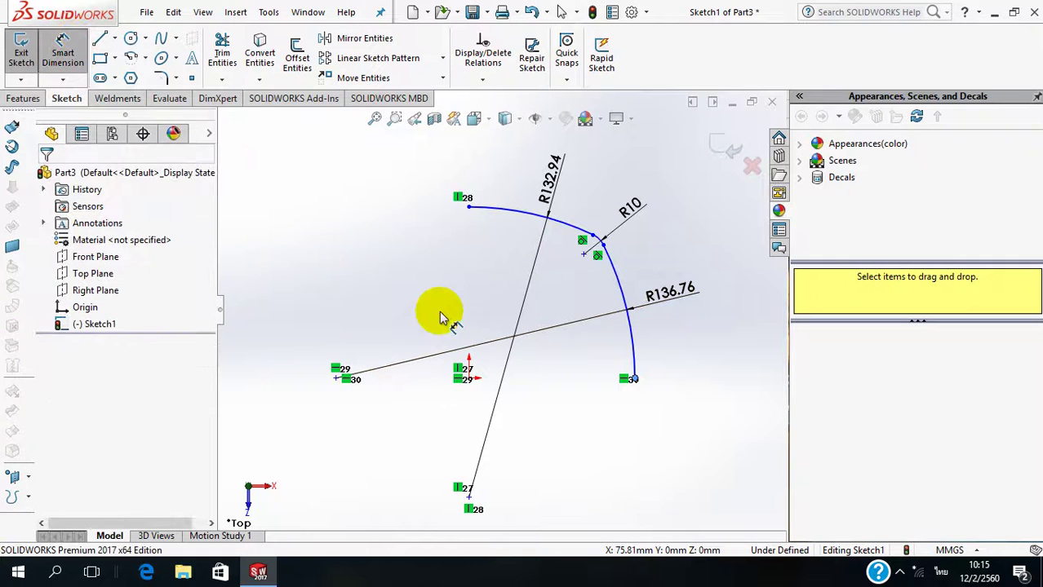
{"action": "left_click", "coordinate": [468, 209]}
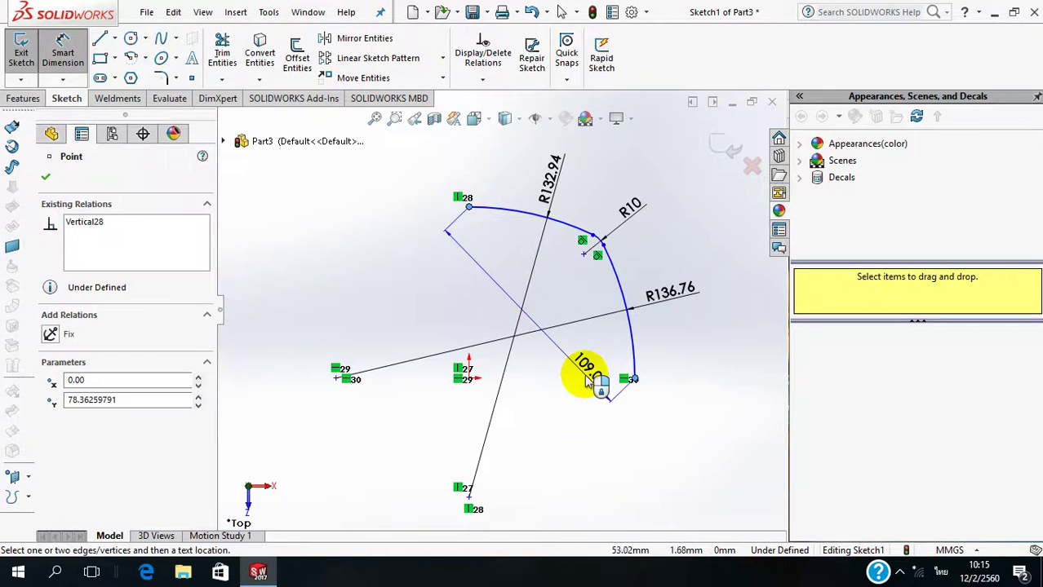
{"action": "left_click", "coordinate": [316, 284]}
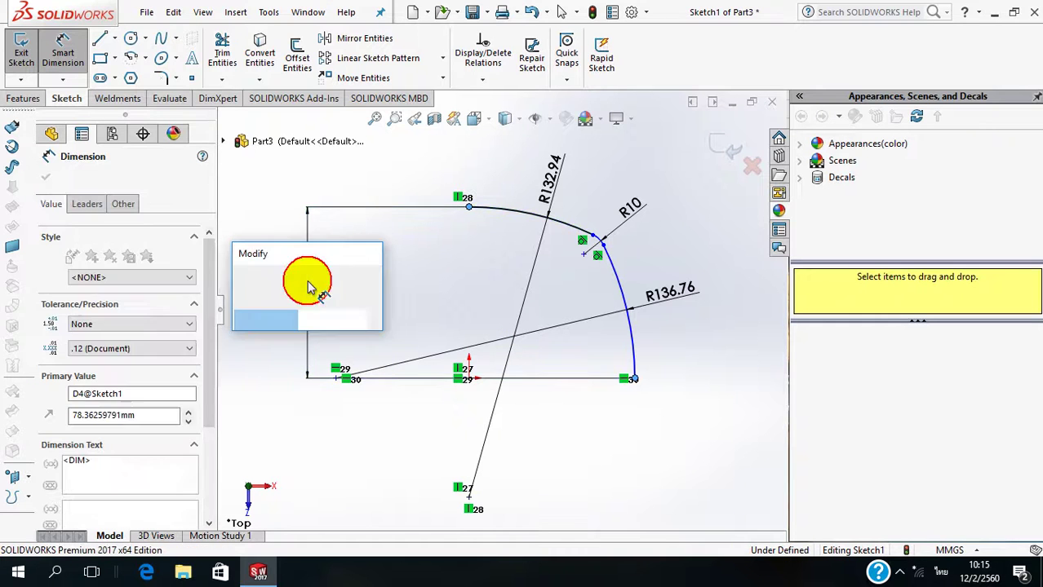
{"action": "left_click", "coordinate": [243, 278]}
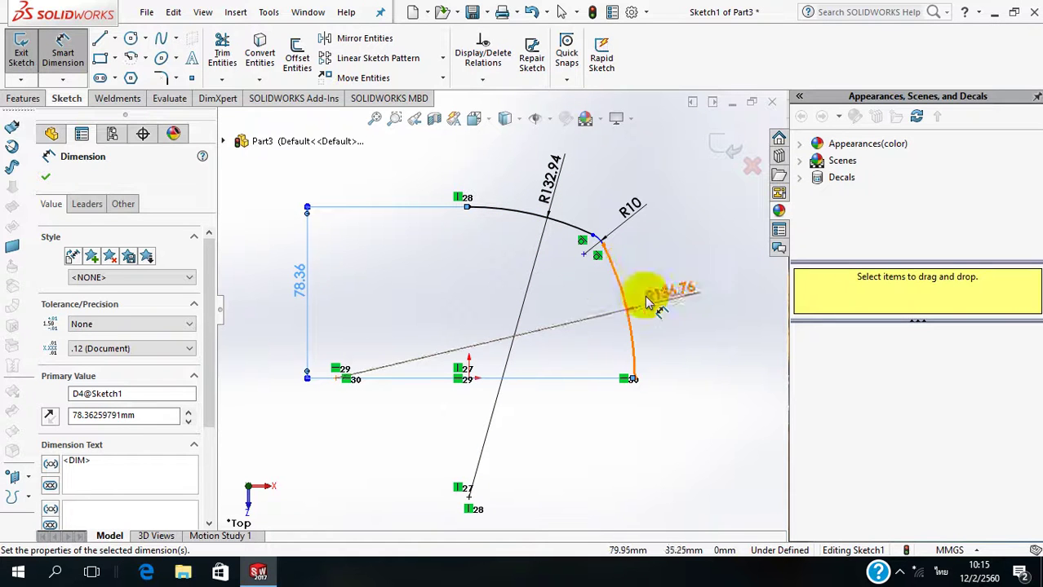
Step: Add a 75.81 mm horizontal dimension between the arc's top and bottom endpoints
{"action": "left_click", "coordinate": [470, 208]}
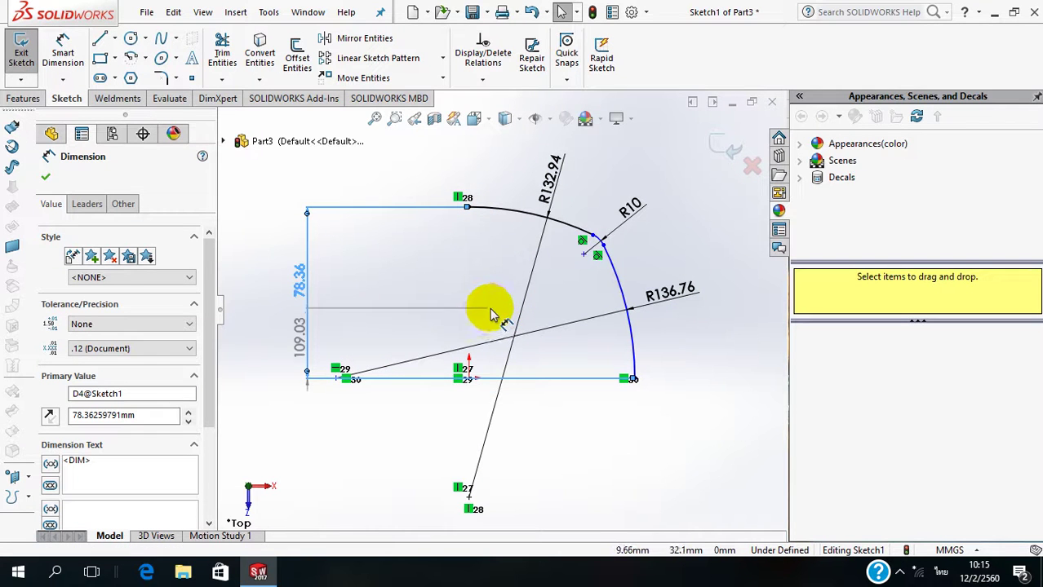
{"action": "key", "text": "Escape"}
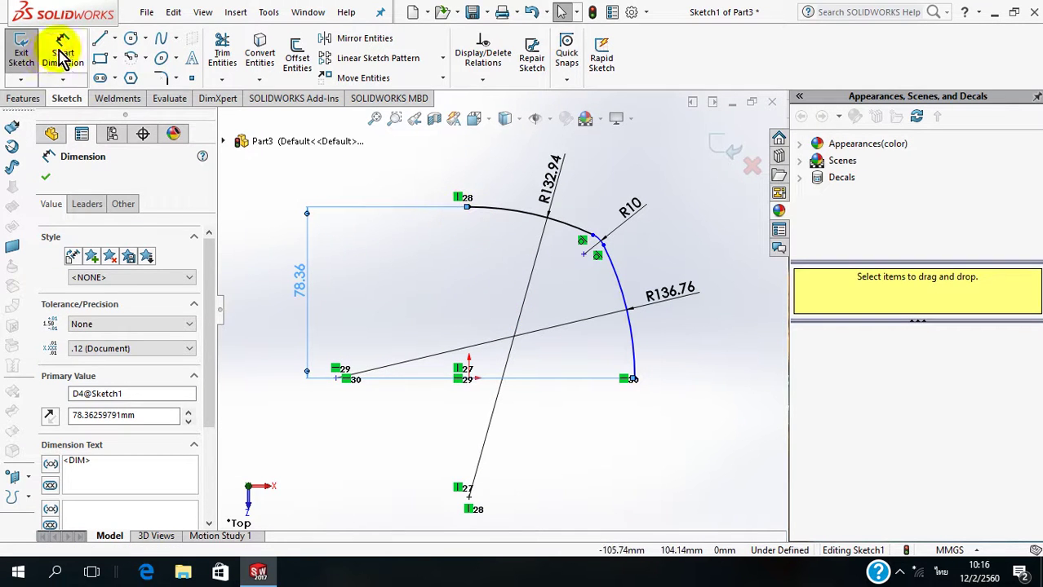
{"action": "left_click", "coordinate": [63, 53]}
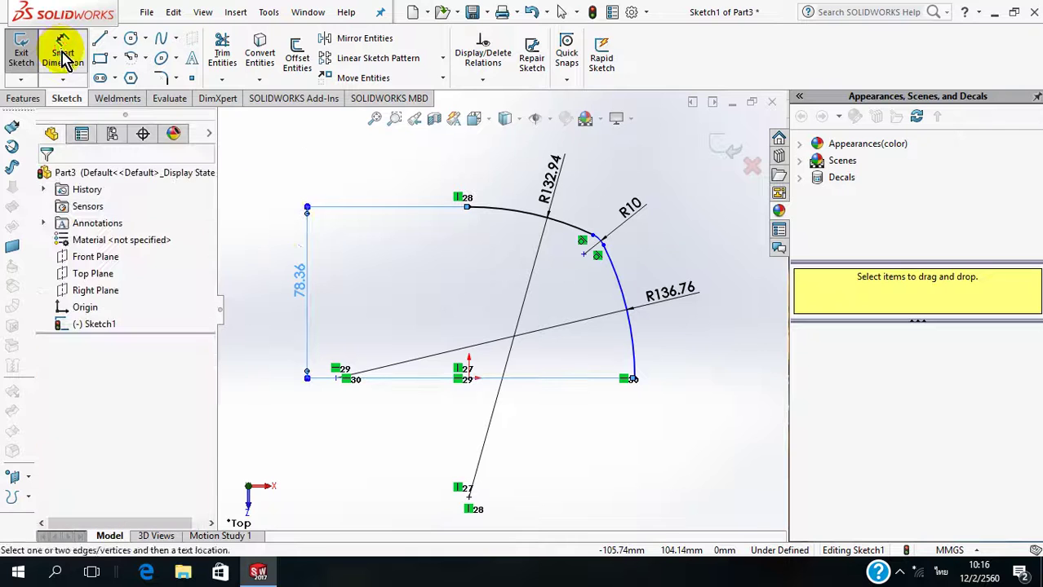
{"action": "left_click", "coordinate": [470, 208]}
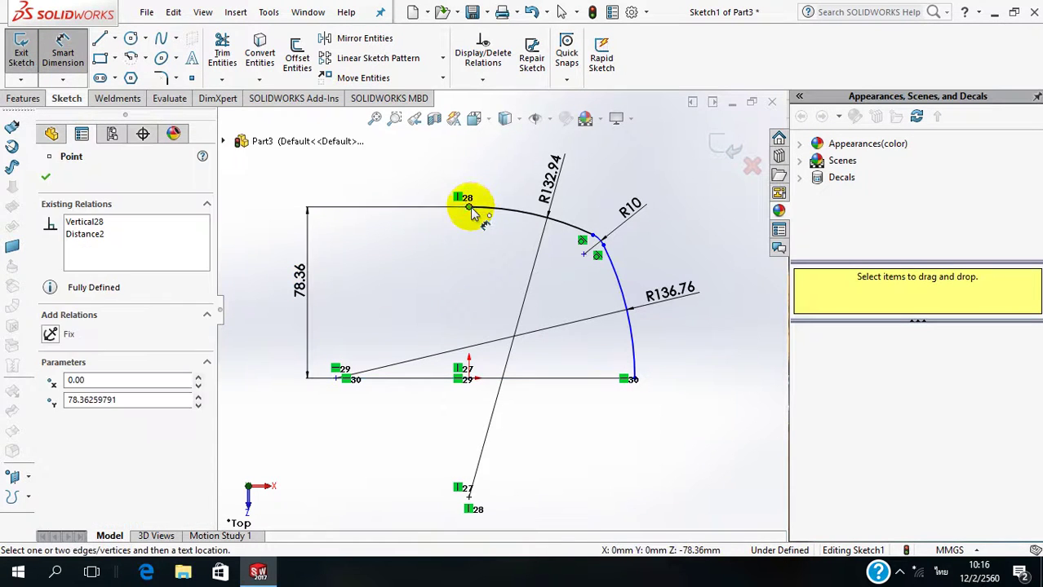
{"action": "left_click", "coordinate": [634, 380]}
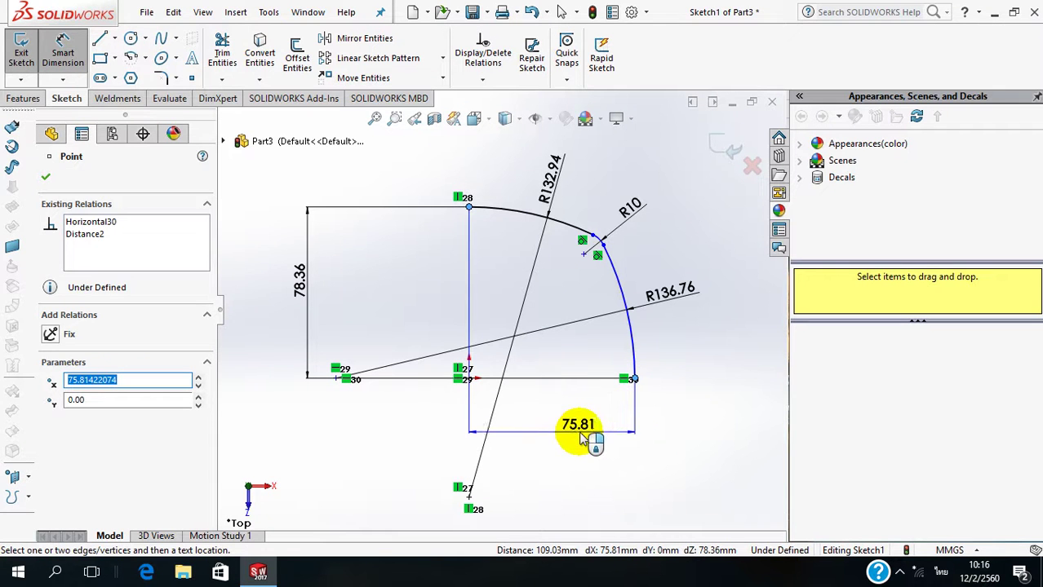
{"action": "left_click", "coordinate": [569, 438]}
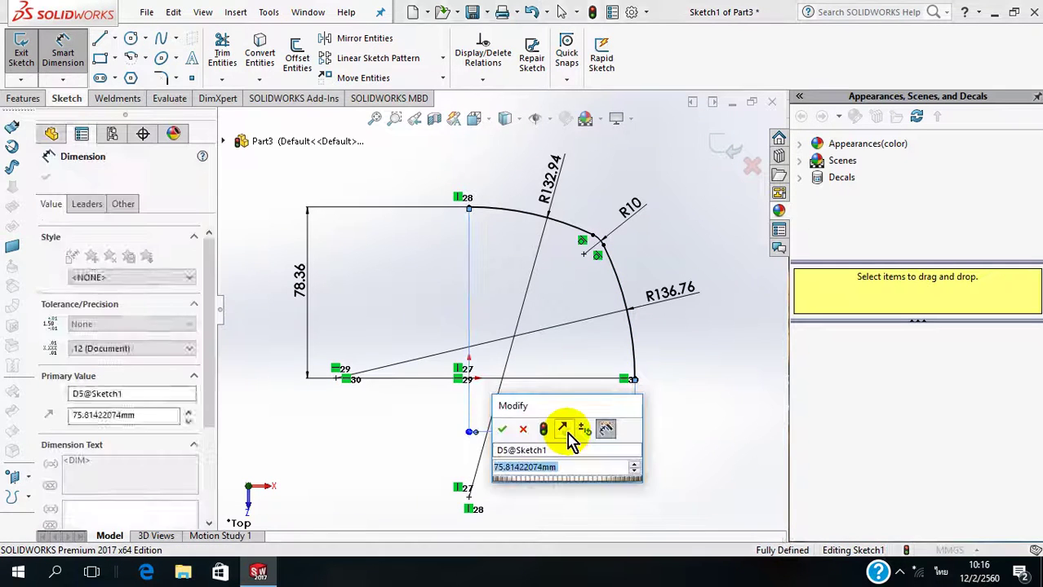
{"action": "left_click", "coordinate": [501, 430]}
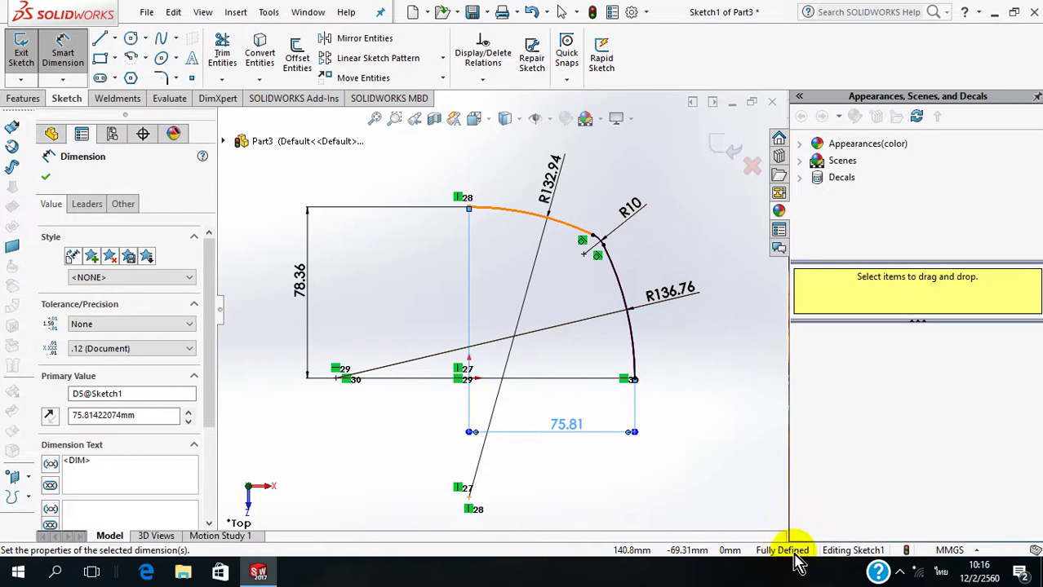
{"action": "left_click", "coordinate": [728, 155]}
Step: Reopen Sketch1 for editing and view it face-on
{"action": "left_click", "coordinate": [725, 148]}
{"action": "mouse_move", "coordinate": [580, 382]}
{"action": "middle_mouse_down"}
{"action": "mouse_move", "coordinate": [586, 326]}
{"action": "mouse_move", "coordinate": [533, 262]}
{"action": "mouse_move", "coordinate": [548, 256]}
{"action": "mouse_move", "coordinate": [560, 275]}
{"action": "middle_mouse_up"}
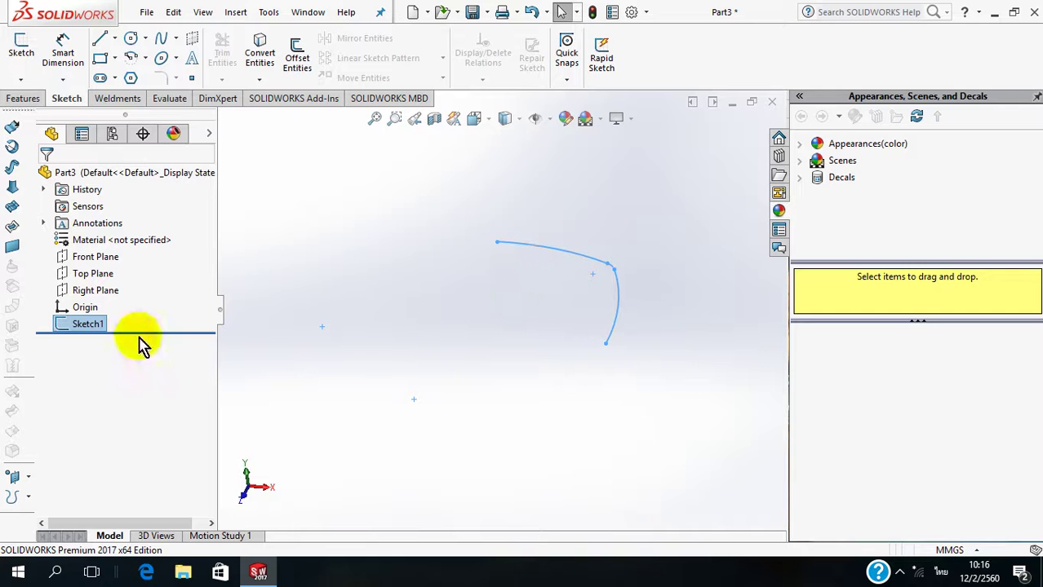
{"action": "left_click", "coordinate": [87, 330]}
{"action": "left_click", "coordinate": [94, 321]}
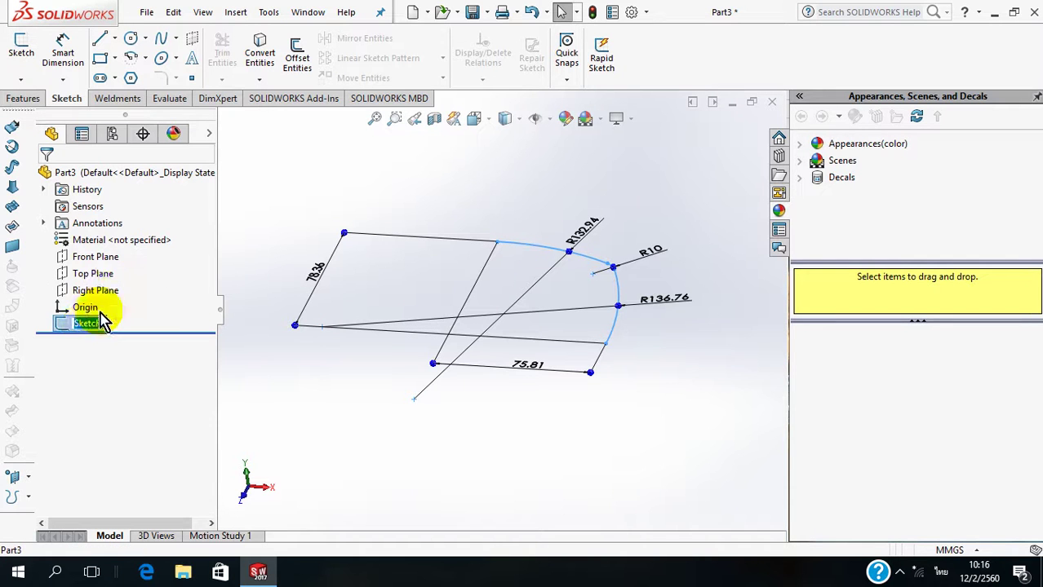
{"action": "left_click", "coordinate": [76, 281]}
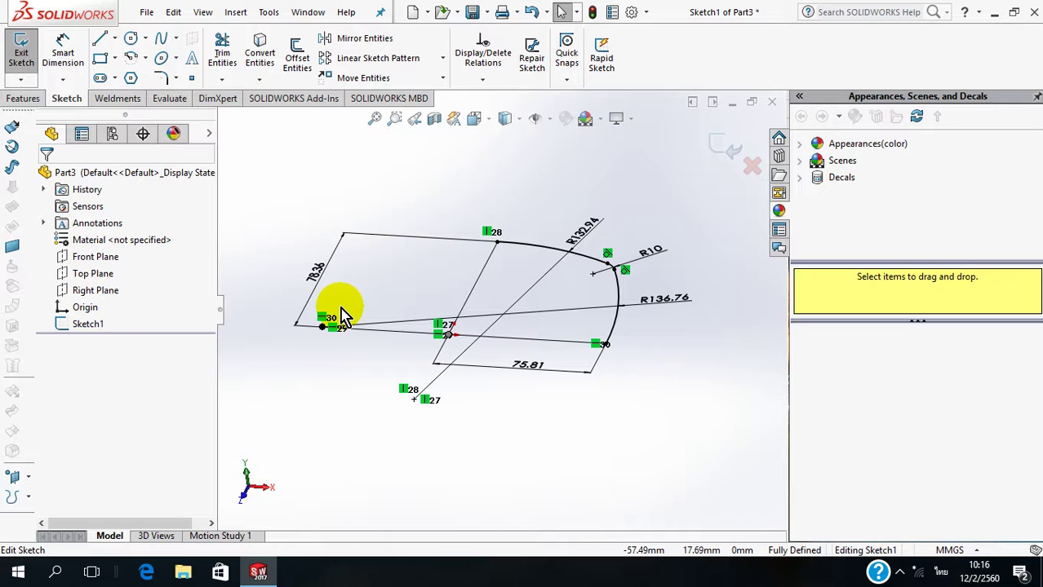
{"action": "key", "text": "space"}
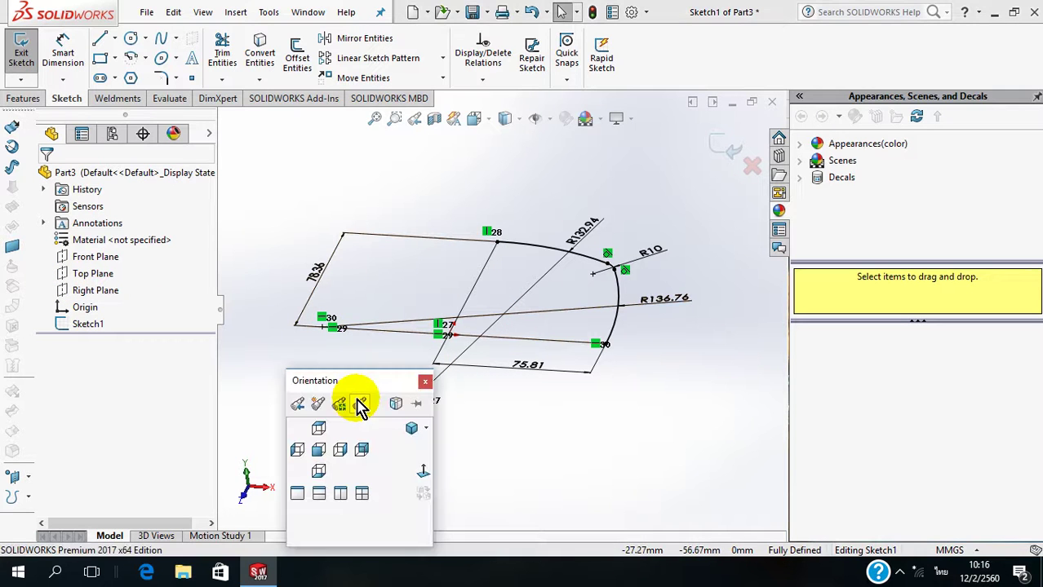
{"action": "left_click", "coordinate": [423, 474]}
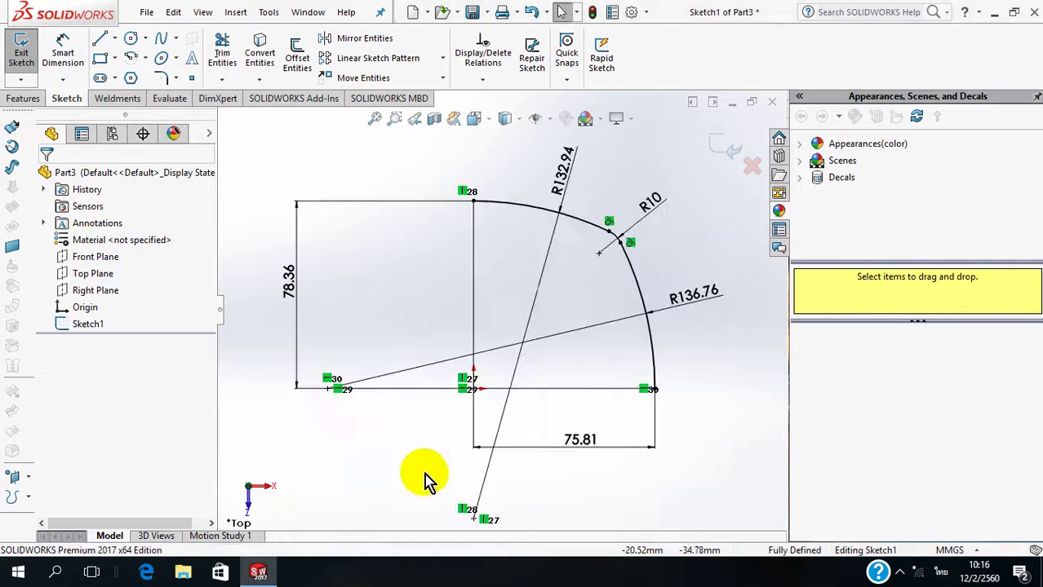
Step: Change the height to 80, the width to 75 and the R136.76 radius to 130
{"action": "left_click", "coordinate": [287, 281]}
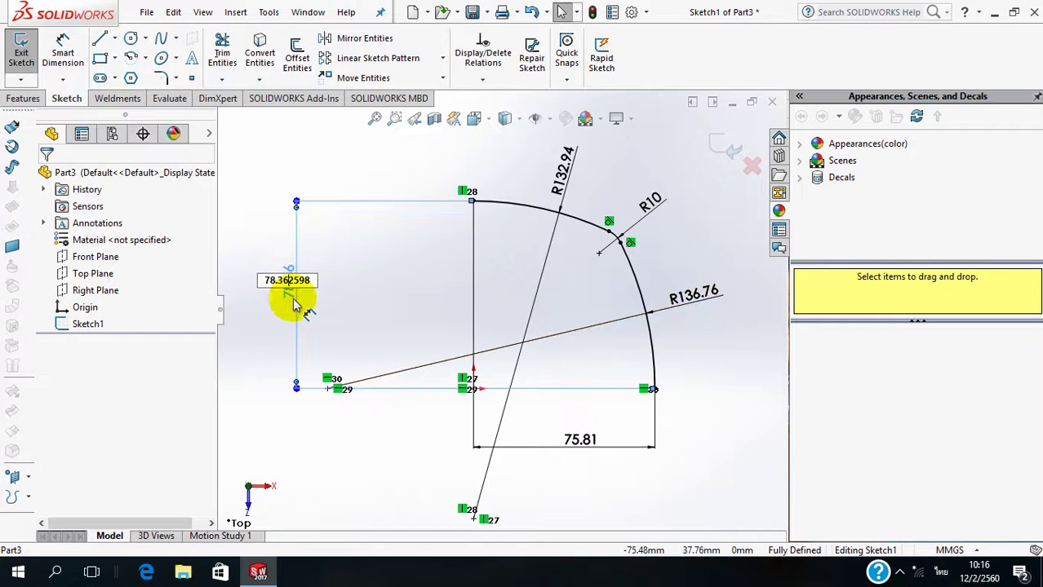
{"action": "left_click_drag", "start_coordinate": [310, 281], "coordinate": [231, 283]}
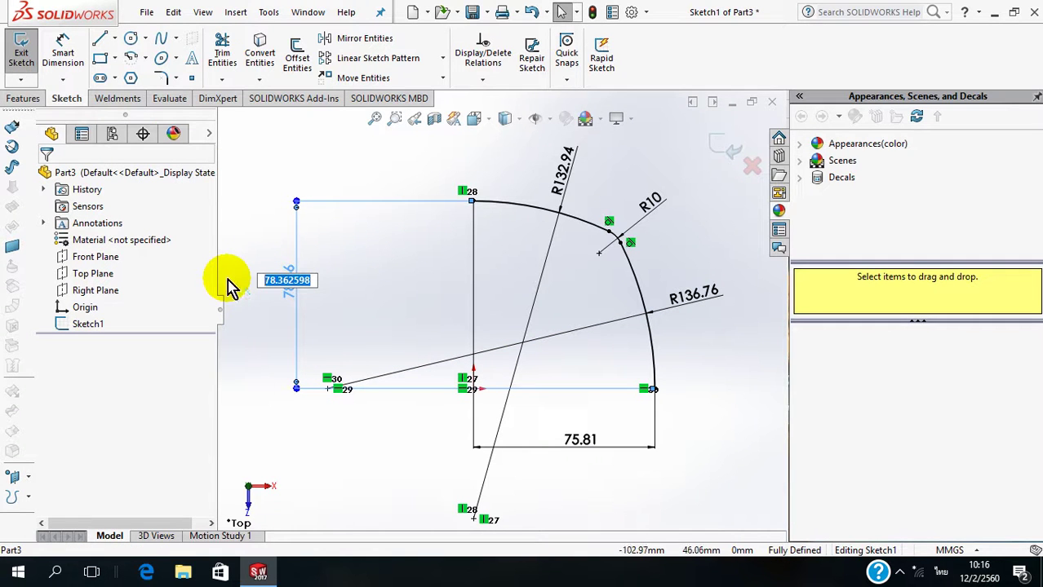
{"action": "type", "text": "80"}
{"action": "key", "text": "Return"}
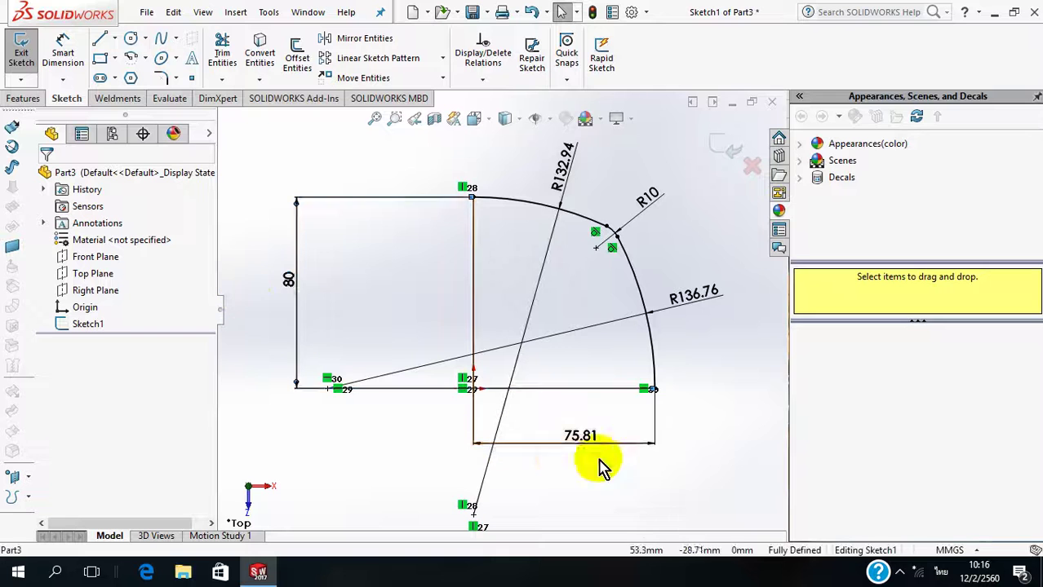
{"action": "left_click", "coordinate": [586, 436]}
{"action": "left_click_drag", "start_coordinate": [608, 435], "coordinate": [561, 435]}
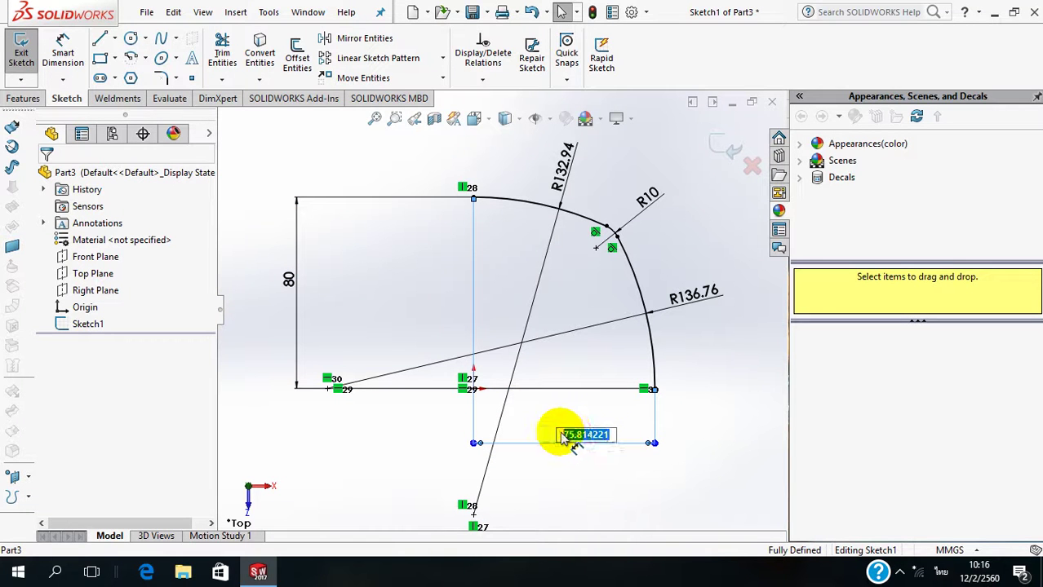
{"action": "type", "text": "75"}
{"action": "key", "text": "Return"}
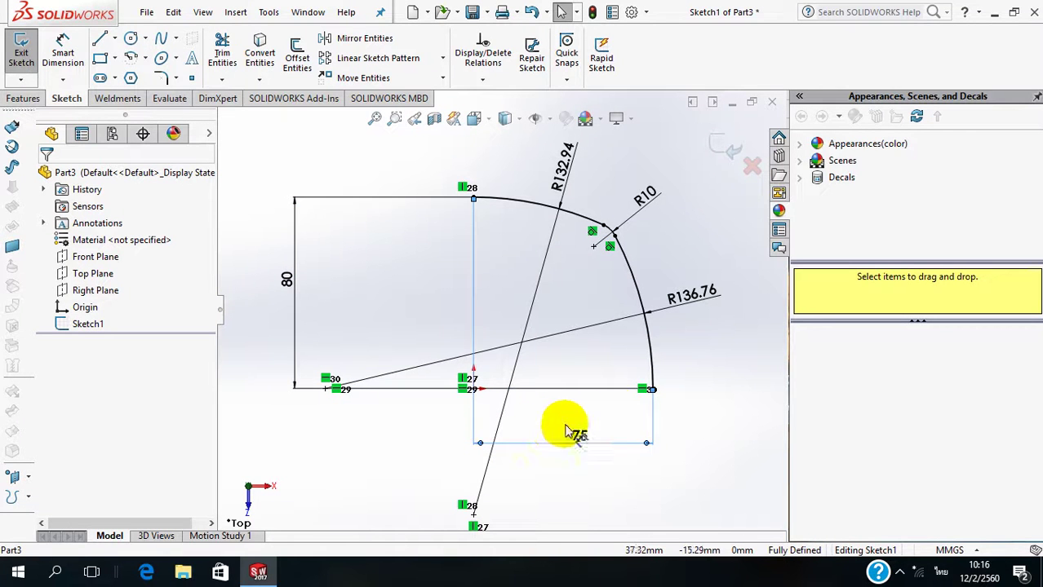
{"action": "left_click", "coordinate": [700, 295]}
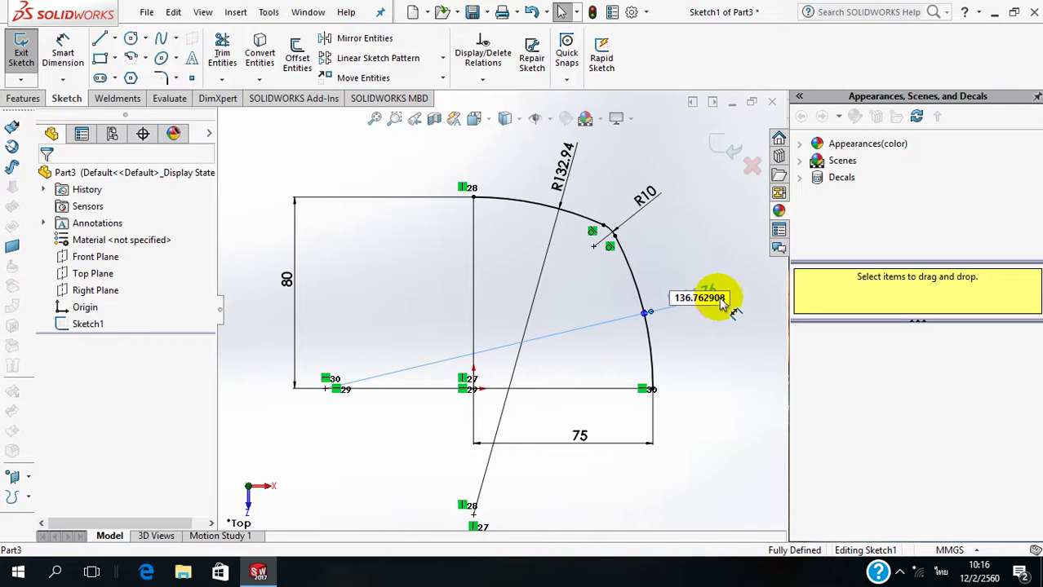
{"action": "left_click_drag", "start_coordinate": [727, 301], "coordinate": [669, 298]}
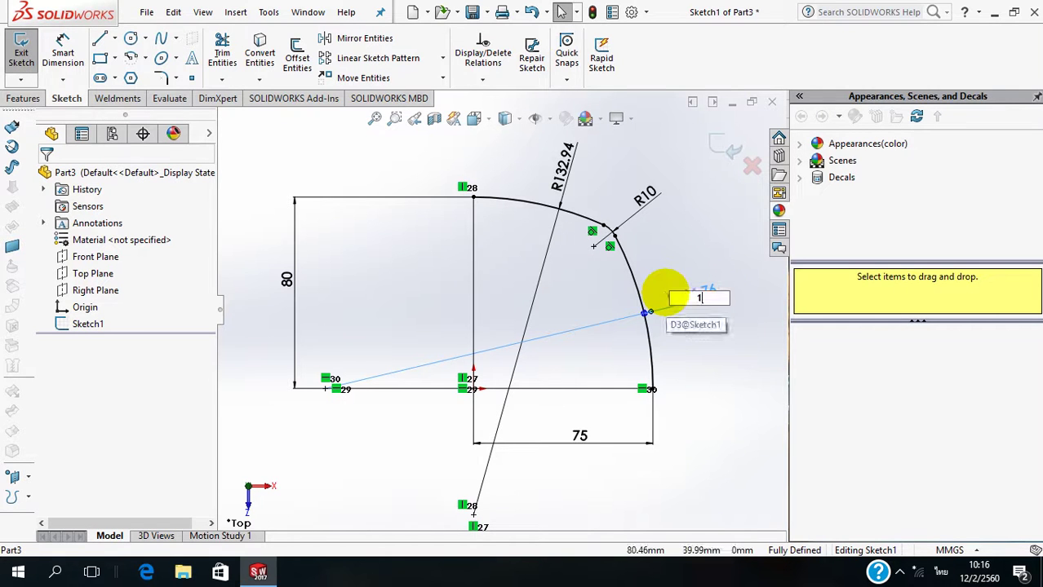
{"action": "type", "text": "30"}
{"action": "key", "text": "Return"}
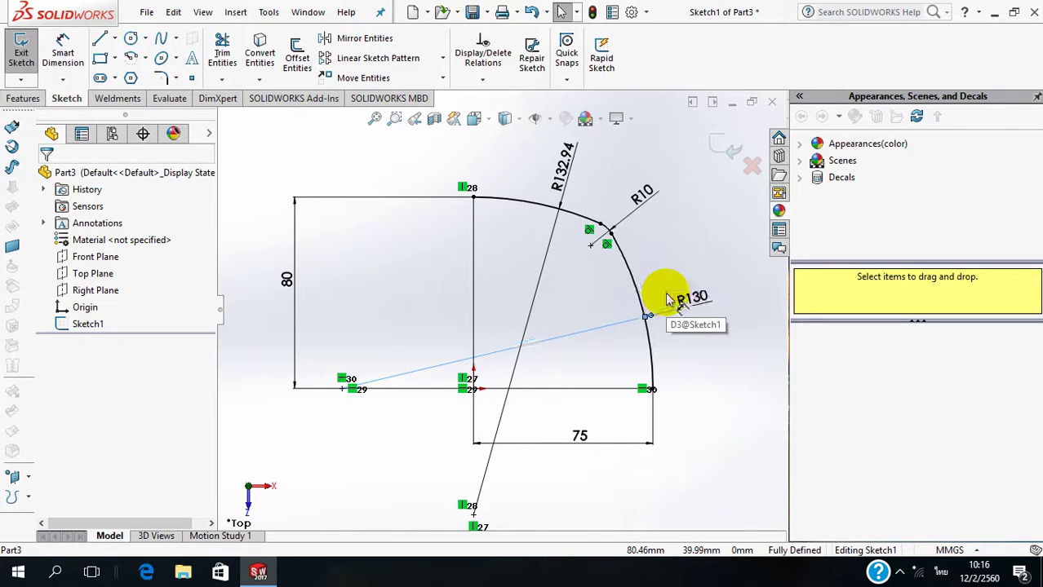
Step: Set the corner radius to R30 and the other large arc to R150, then exit the sketch
{"action": "double_click", "coordinate": [644, 194]}
{"action": "double_click", "coordinate": [635, 198]}
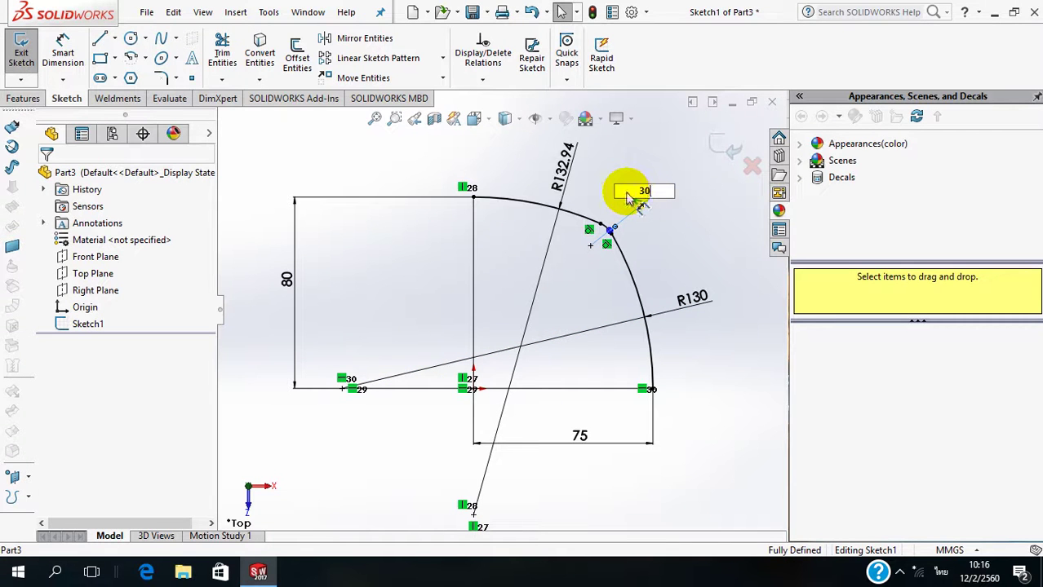
{"action": "key", "text": "Return"}
{"action": "double_click", "coordinate": [567, 171]}
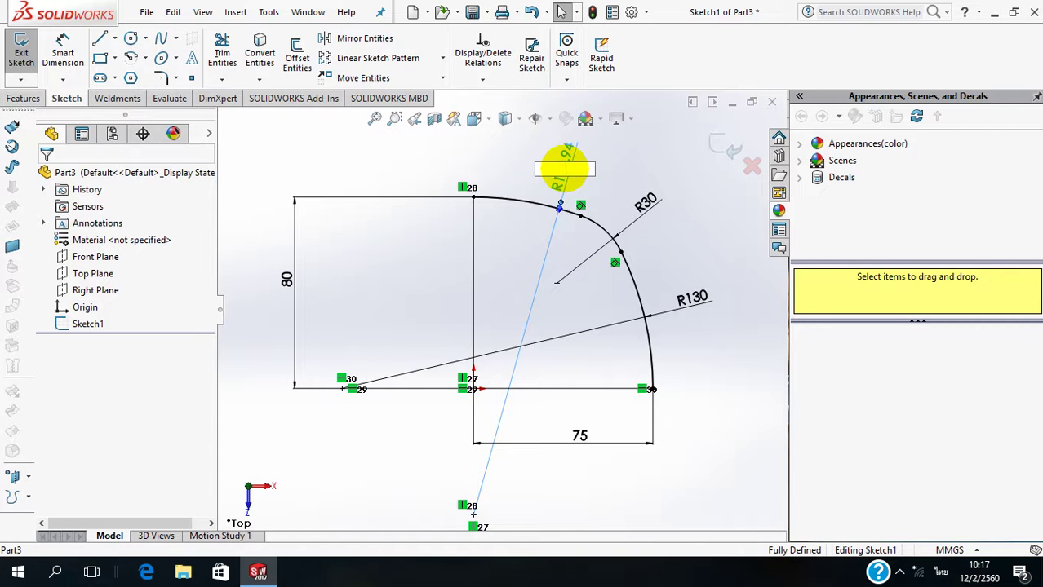
{"action": "type", "text": "150"}
{"action": "key", "text": "Return"}
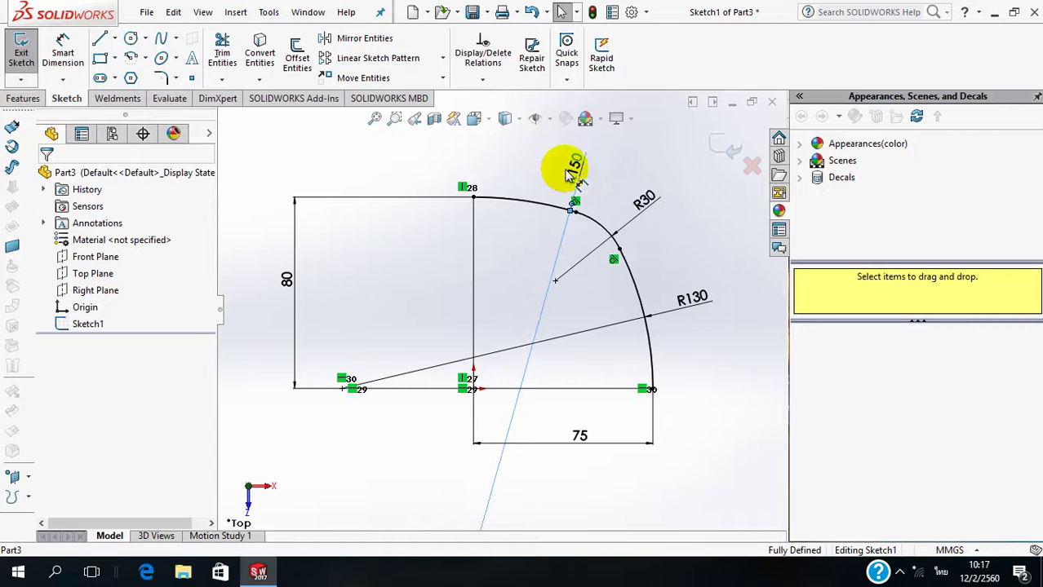
{"action": "left_click", "coordinate": [722, 157]}
Step: Create reference plane Plane1 offset 50 mm from the Top Plane
{"action": "mouse_move", "coordinate": [542, 371]}
{"action": "middle_mouse_down"}
{"action": "mouse_move", "coordinate": [542, 315]}
{"action": "mouse_move", "coordinate": [516, 312]}
{"action": "middle_mouse_up"}
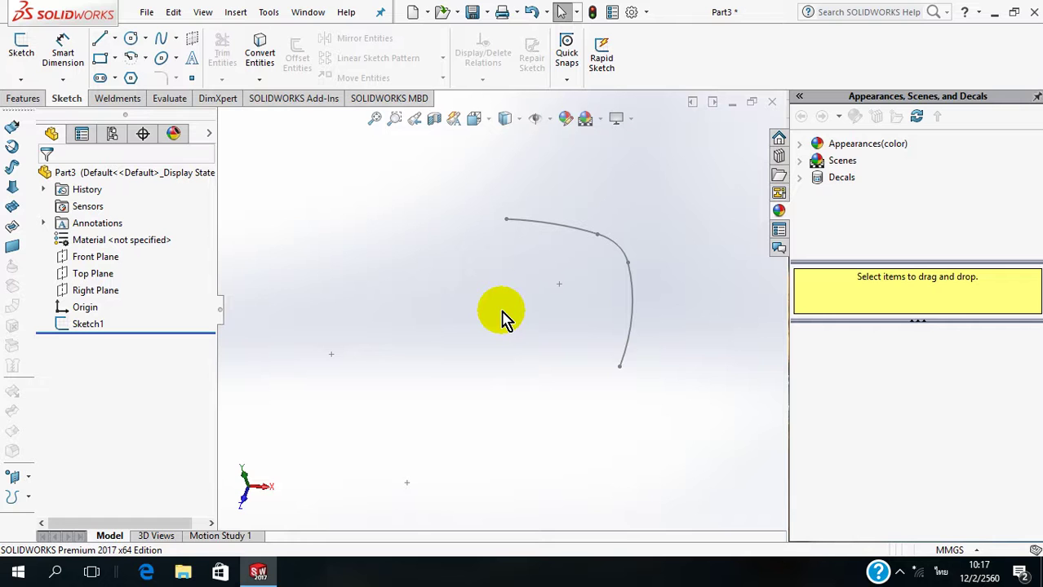
{"action": "left_click", "coordinate": [24, 100]}
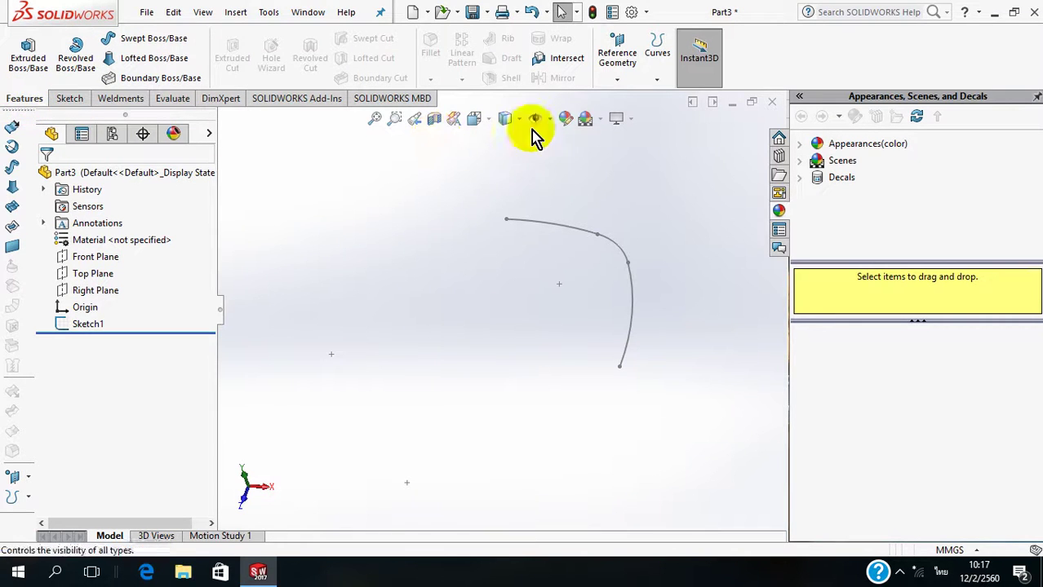
{"action": "left_click", "coordinate": [625, 79]}
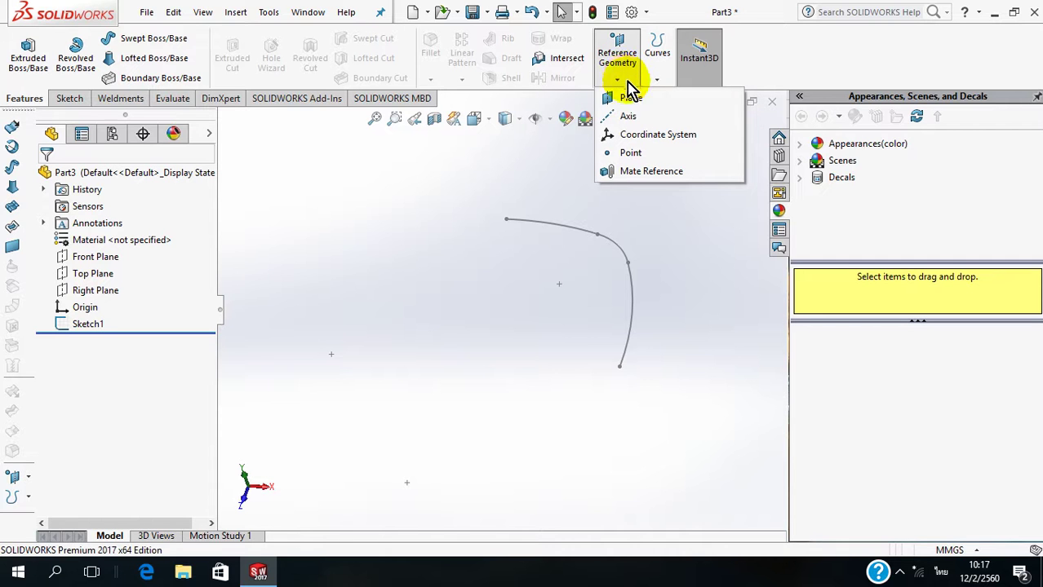
{"action": "left_click", "coordinate": [652, 99]}
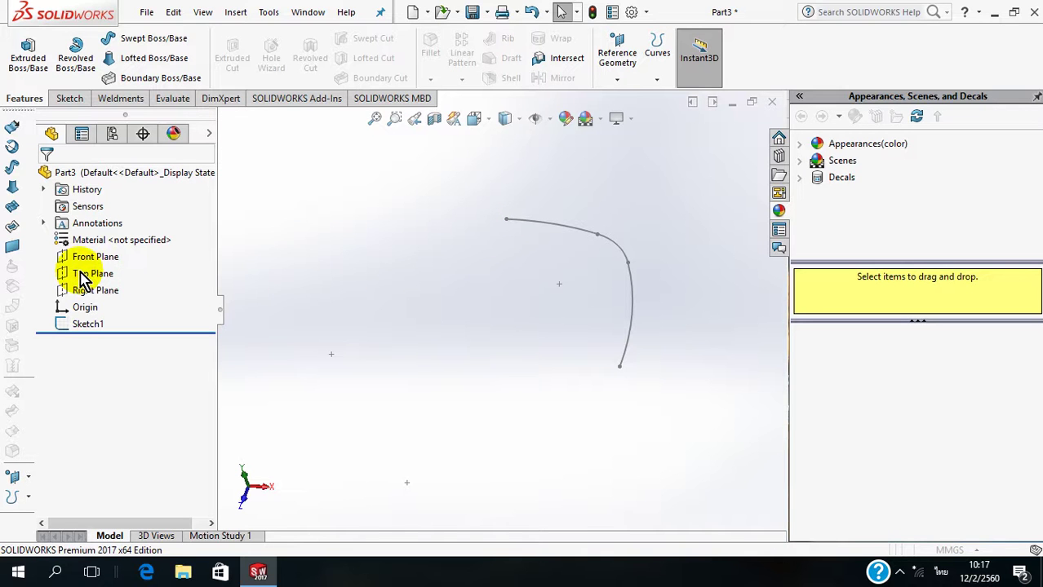
{"action": "left_click", "coordinate": [616, 77]}
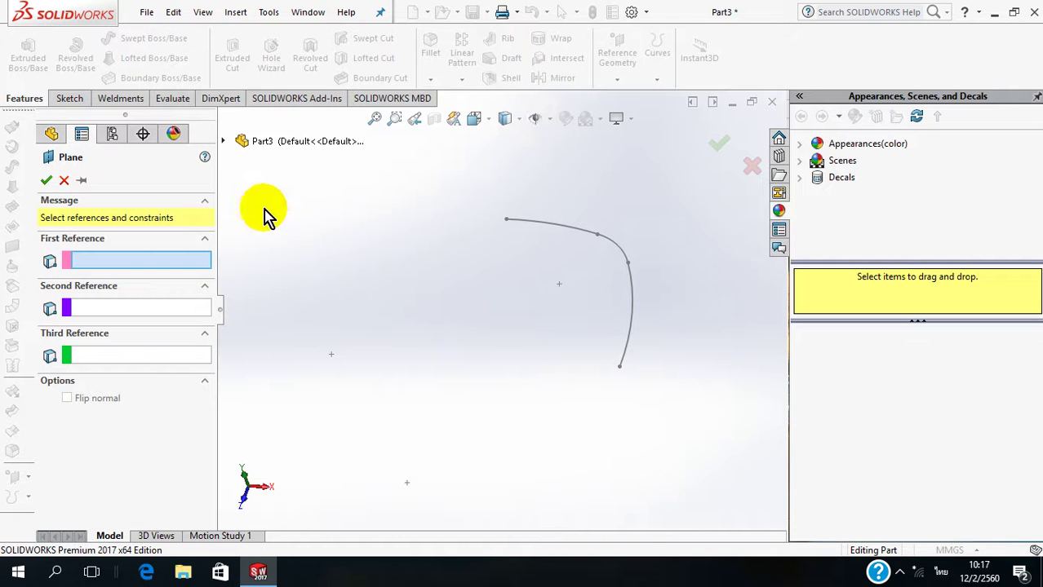
{"action": "left_click", "coordinate": [224, 142]}
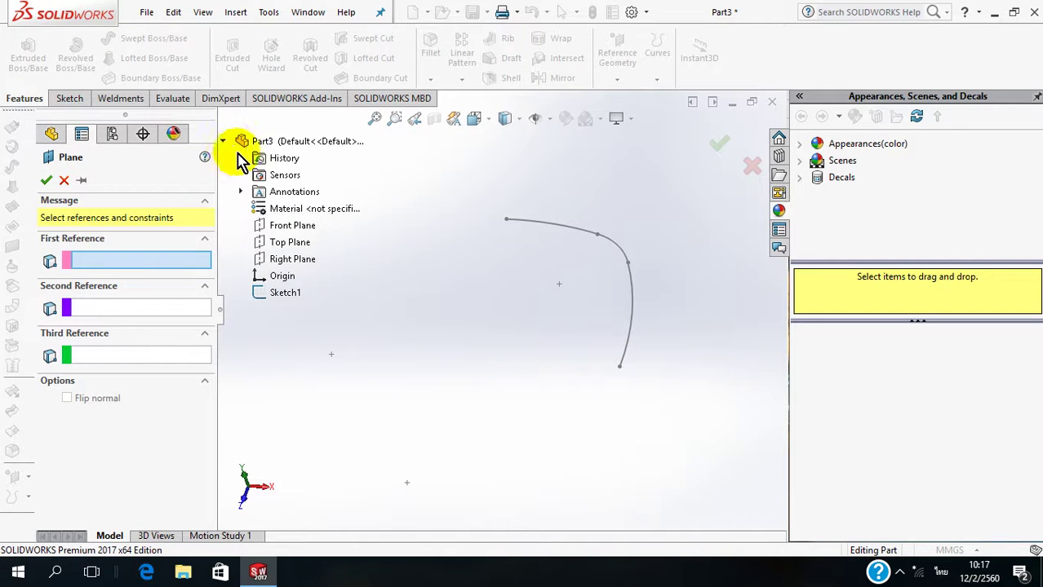
{"action": "left_click", "coordinate": [283, 245]}
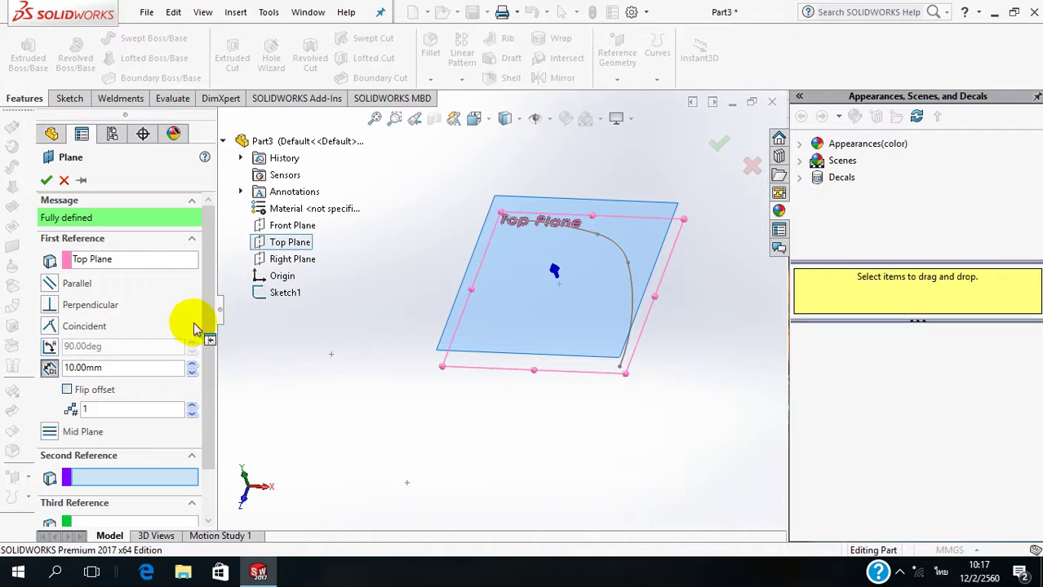
{"action": "left_click", "coordinate": [192, 364]}
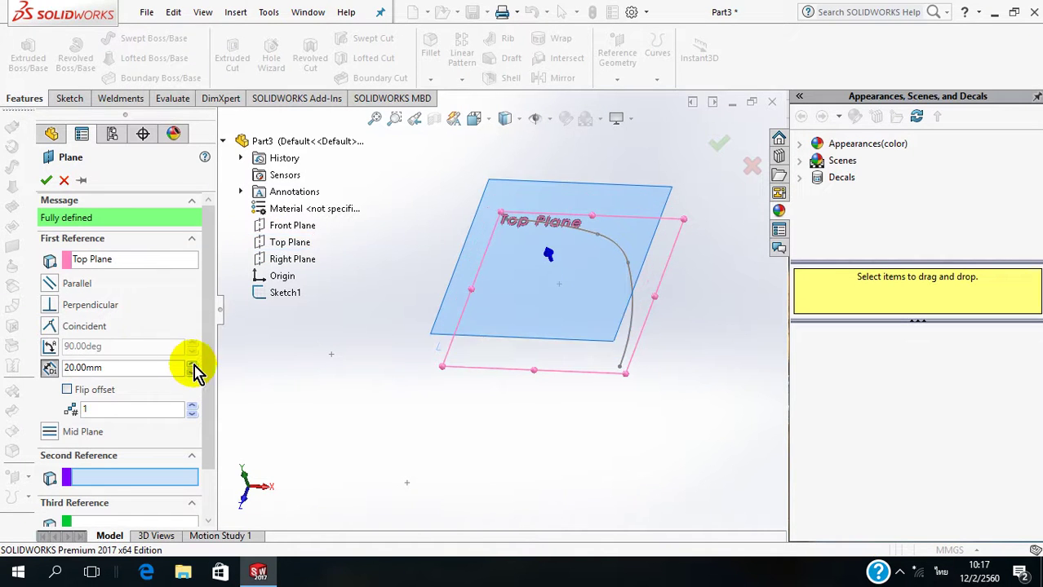
{"action": "left_click", "coordinate": [192, 364]}
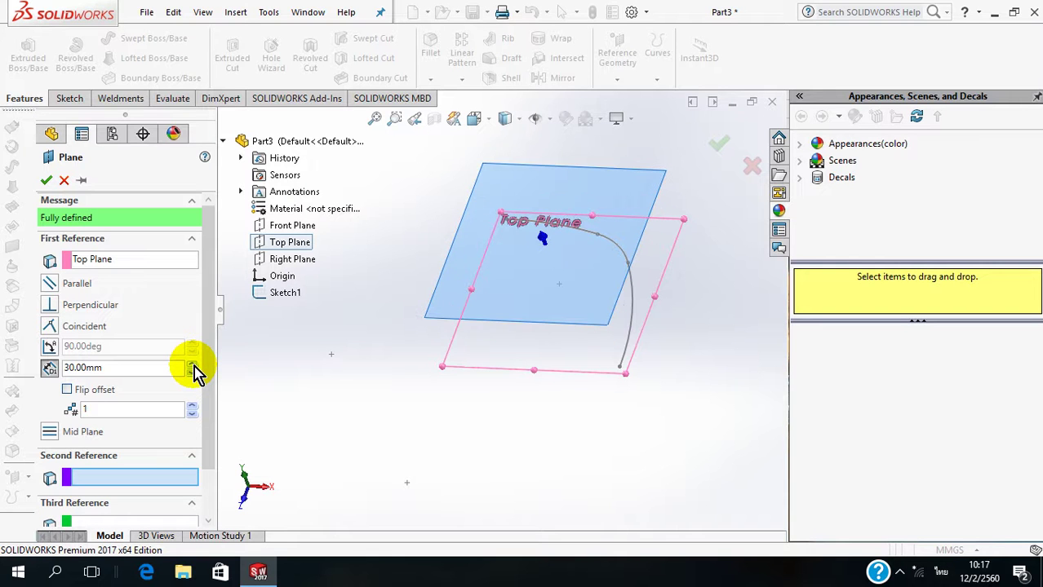
{"action": "left_click", "coordinate": [191, 364]}
{"action": "left_click", "coordinate": [192, 363]}
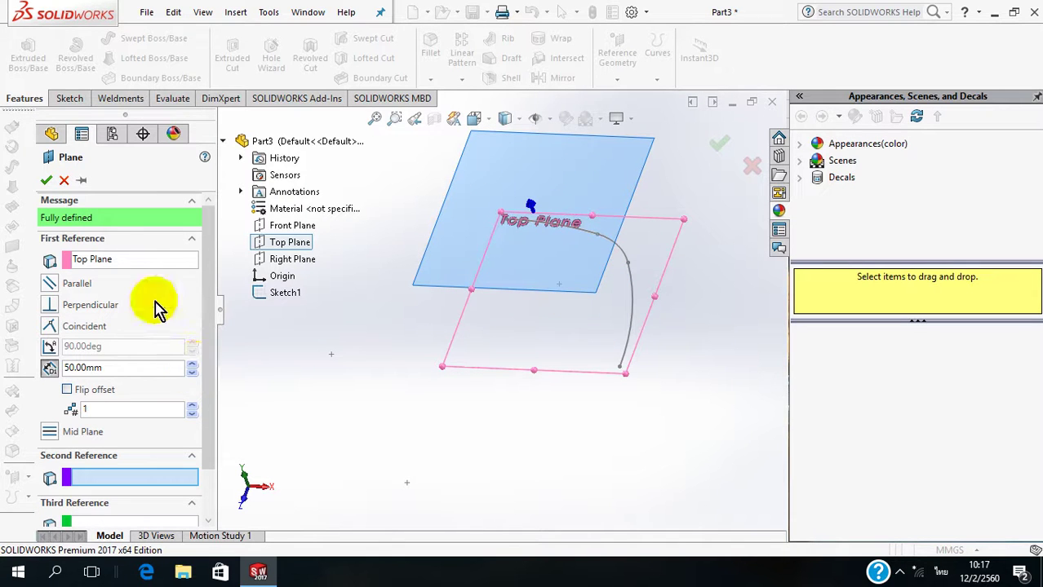
{"action": "left_click", "coordinate": [47, 181]}
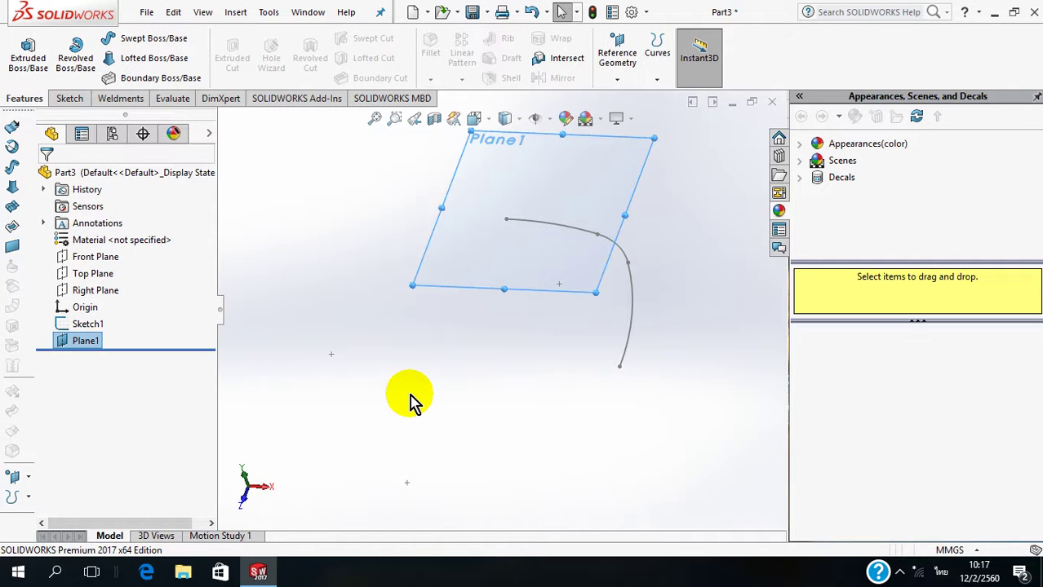
Step: Switch to the isometric view and select Sketch1 for copying
{"action": "key", "text": "space"}
{"action": "left_click", "coordinate": [466, 429]}
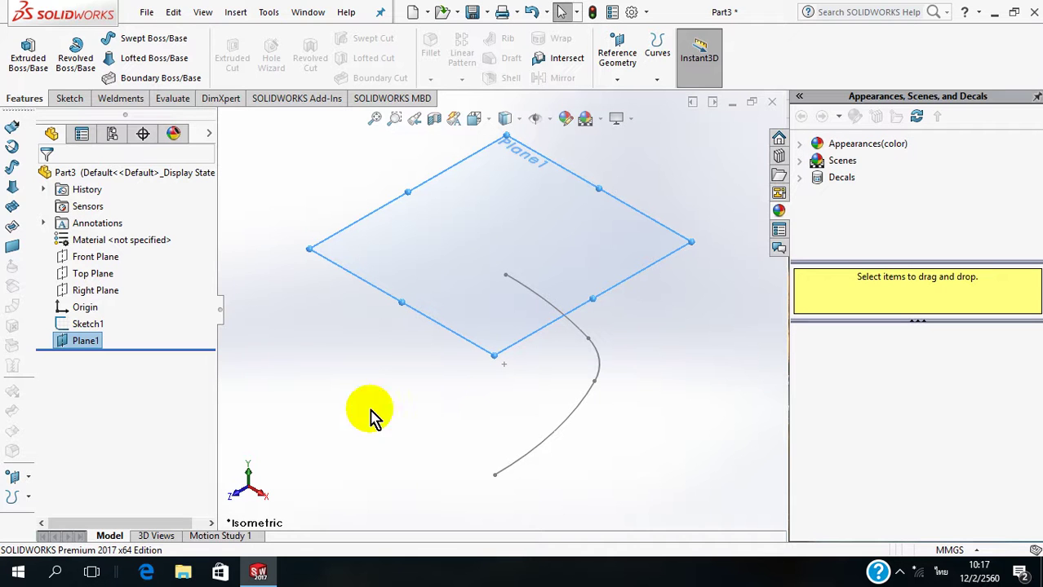
{"action": "left_click", "coordinate": [88, 328]}
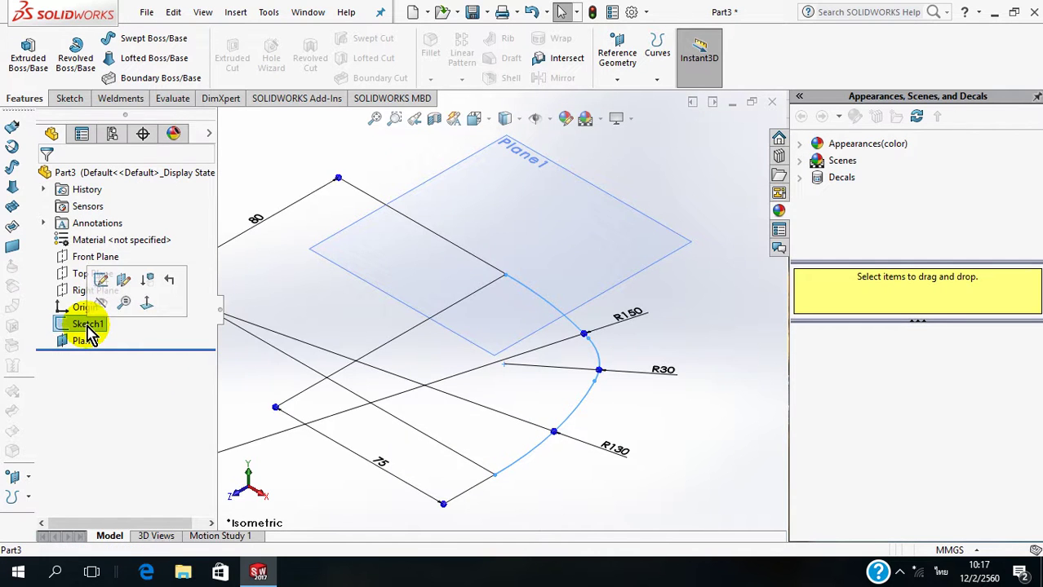
{"action": "right_click", "coordinate": [90, 335]}
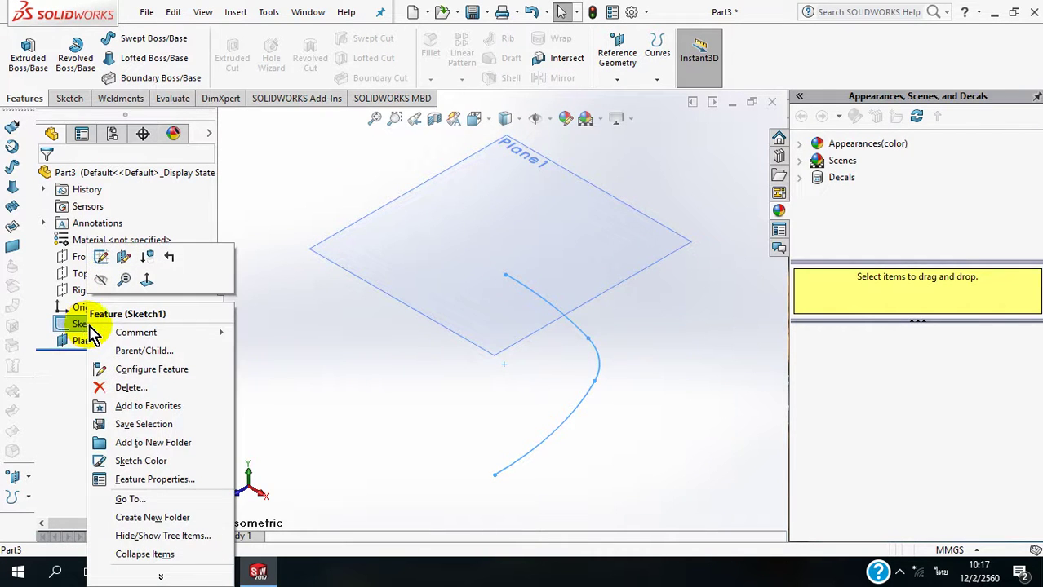
{"action": "left_click", "coordinate": [59, 326]}
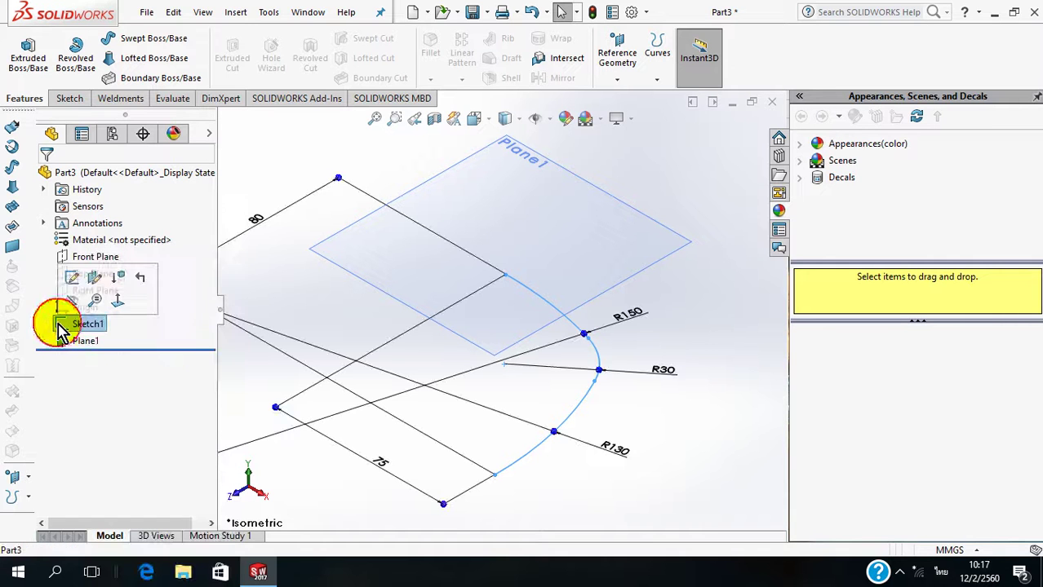
{"action": "left_click", "coordinate": [172, 16]}
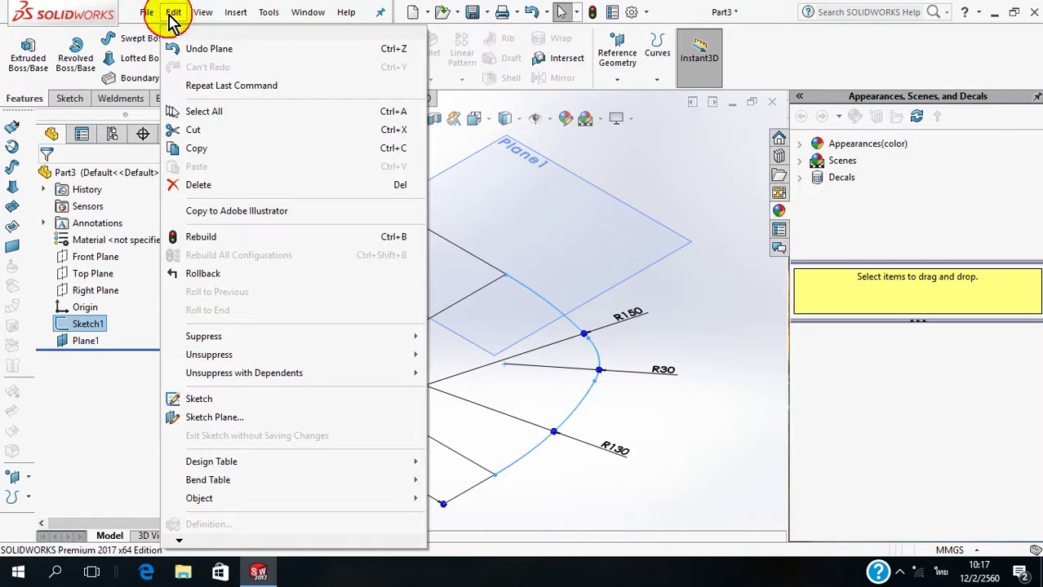
Step: Copy Sketch1 and paste it onto Plane1 as Sketch2
{"action": "left_click", "coordinate": [198, 151]}
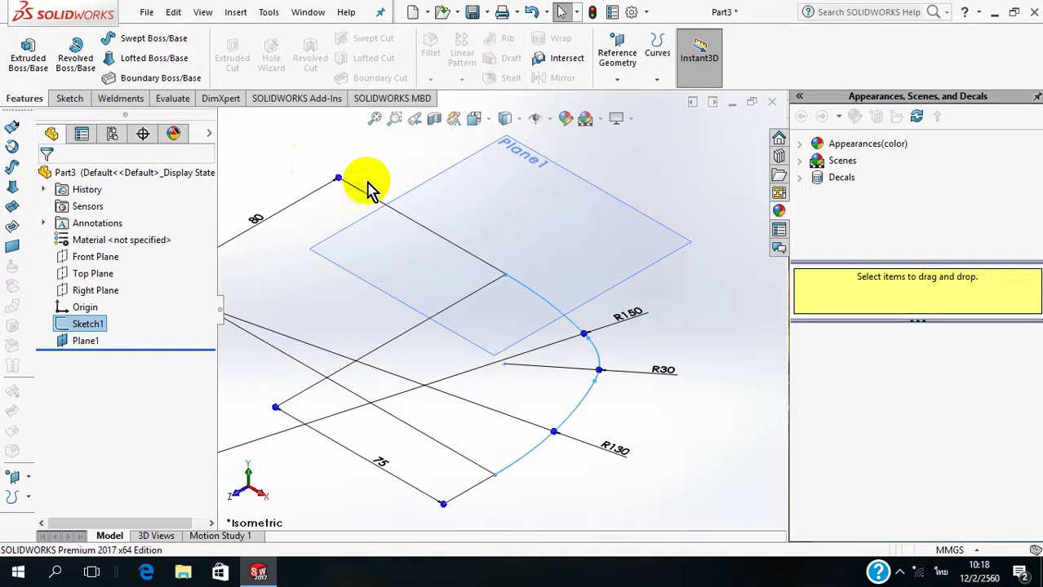
{"action": "left_click", "coordinate": [410, 197]}
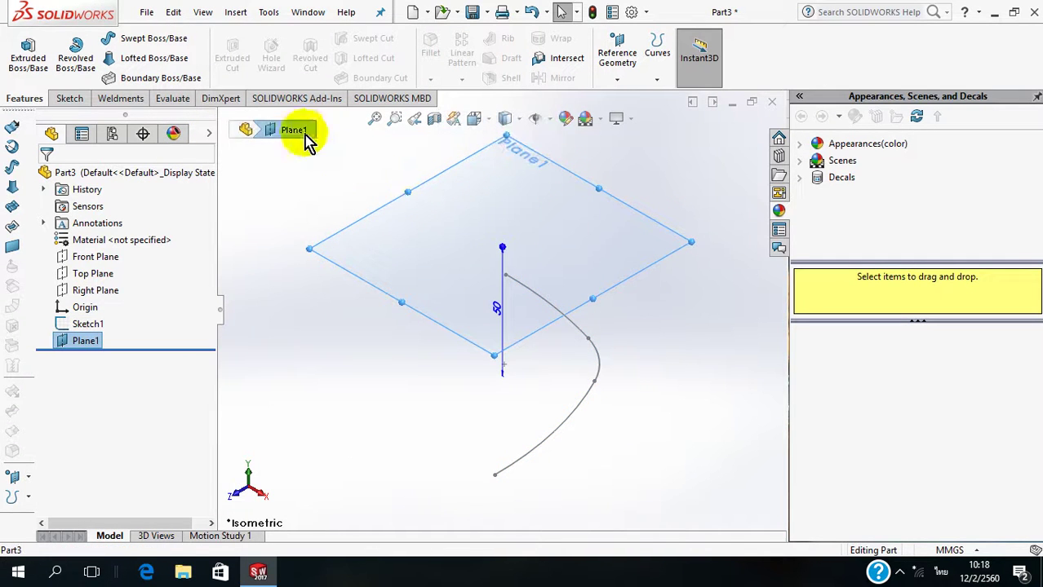
{"action": "left_click", "coordinate": [175, 16]}
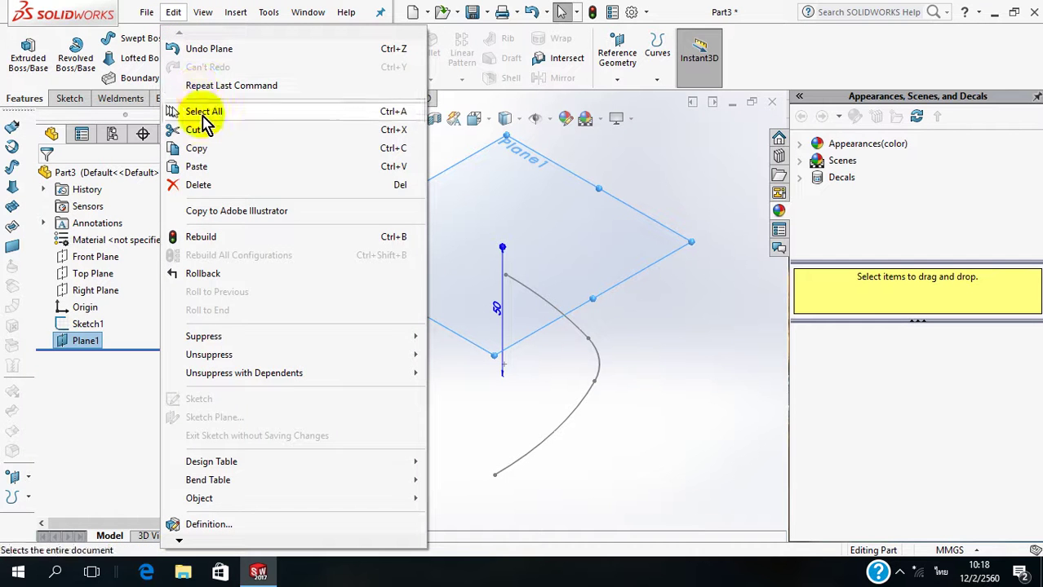
{"action": "left_click", "coordinate": [214, 173]}
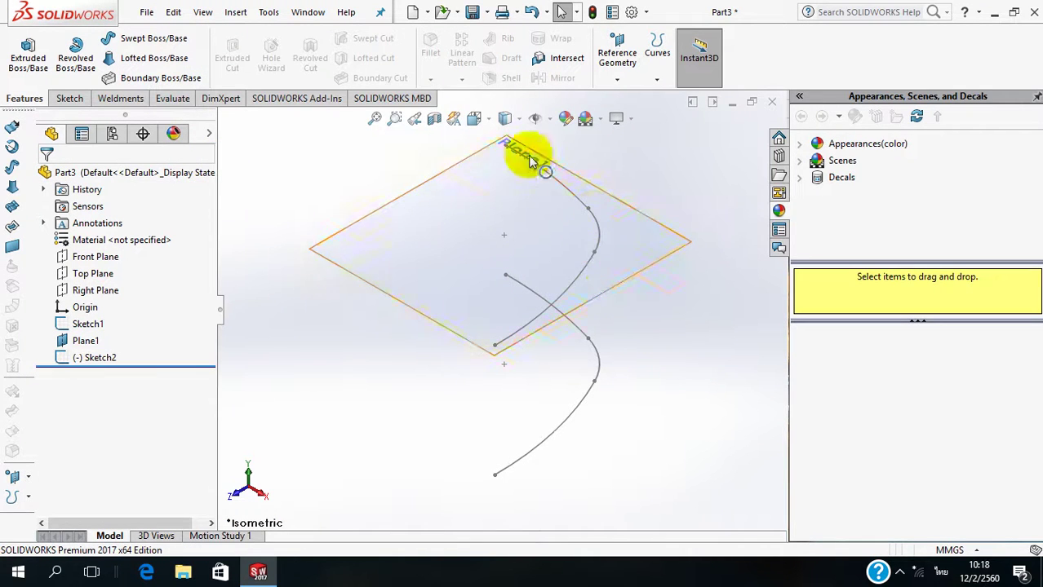
{"action": "left_click", "coordinate": [68, 363]}
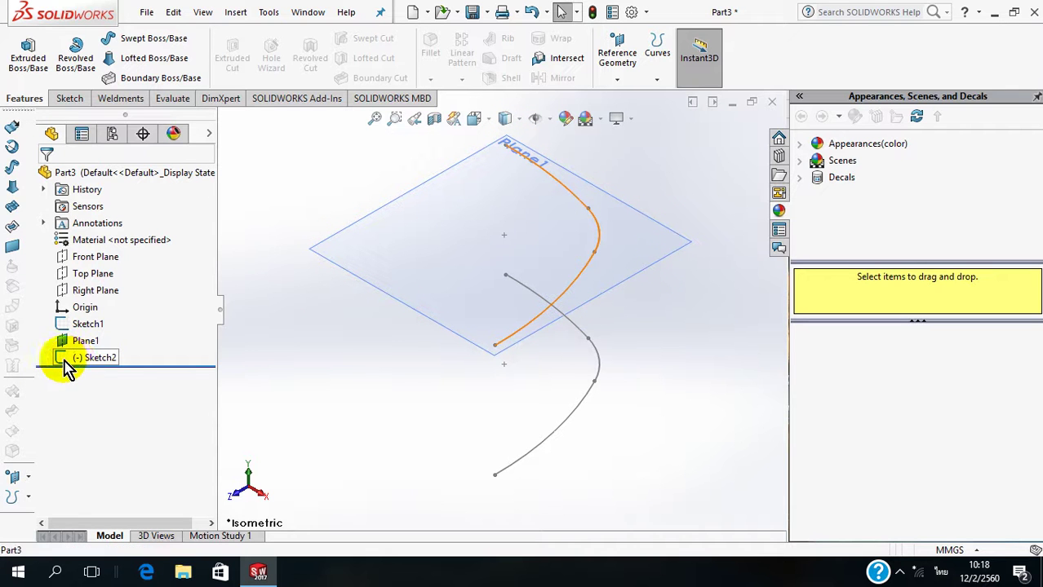
Step: Edit Sketch2 viewed normal to Plane1, and hide Sketch1
{"action": "left_click", "coordinate": [80, 320]}
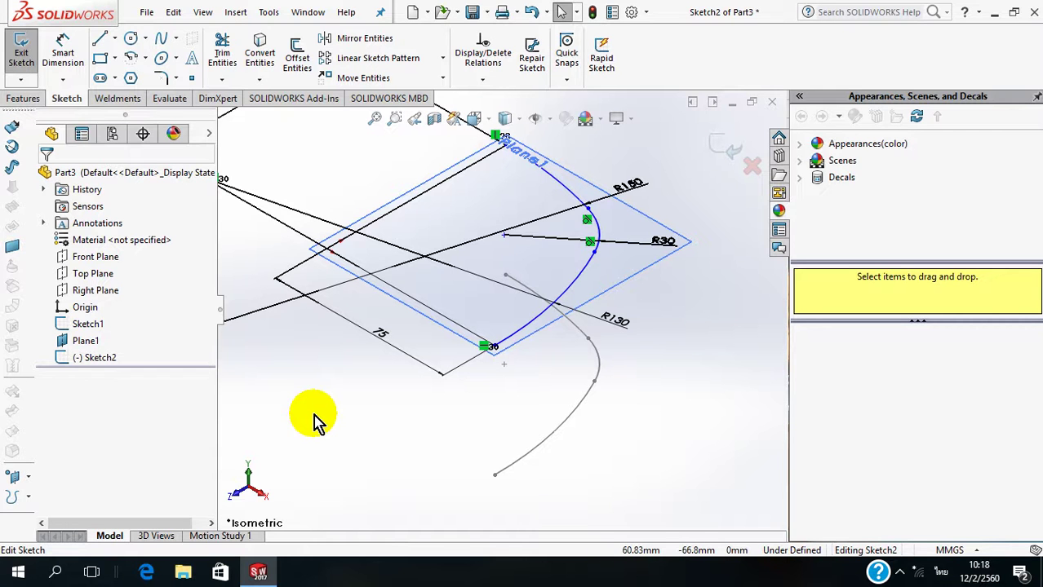
{"action": "key", "text": "space"}
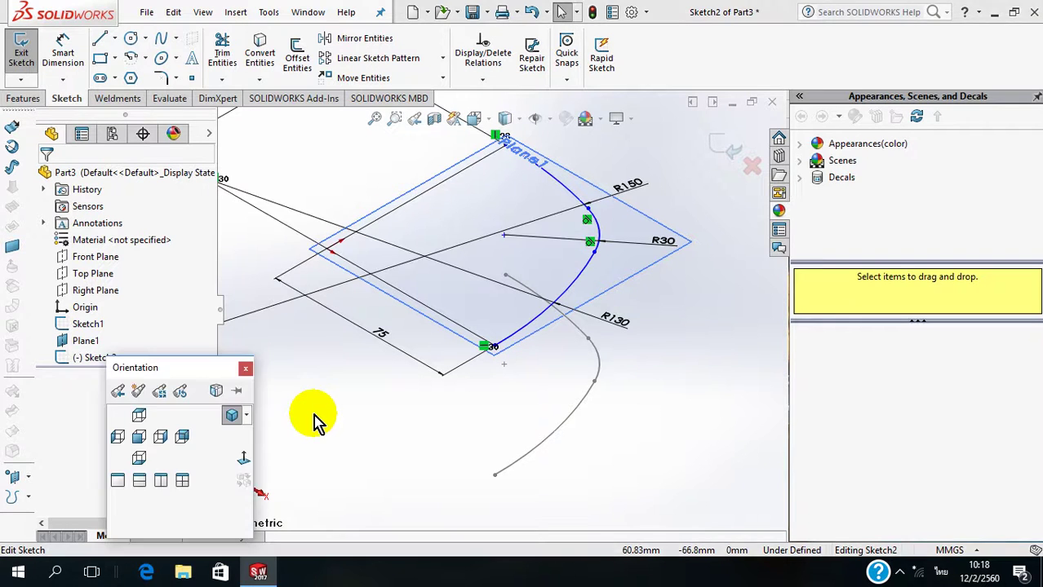
{"action": "left_click", "coordinate": [244, 461]}
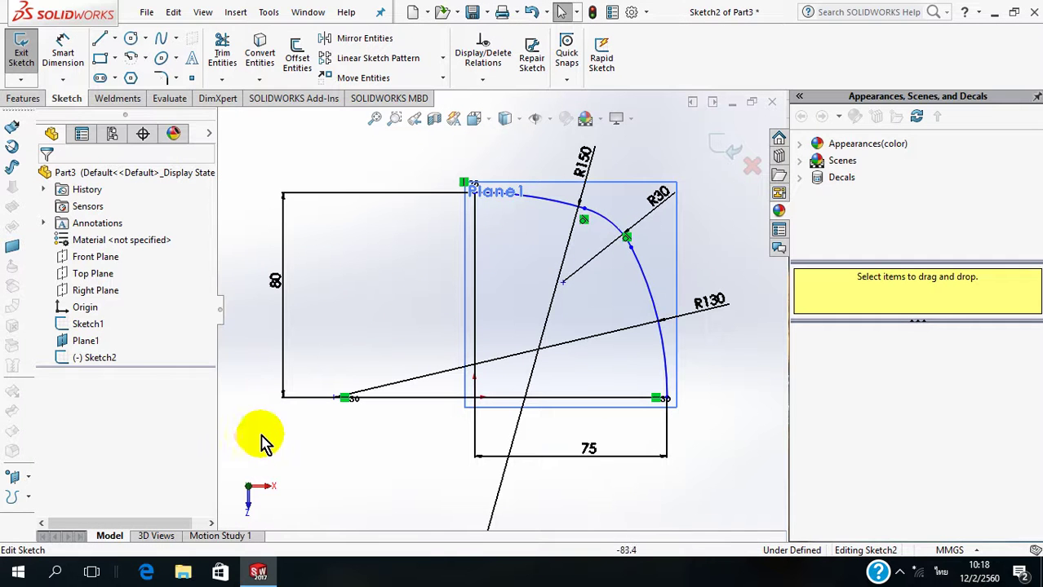
{"action": "right_click", "coordinate": [90, 327]}
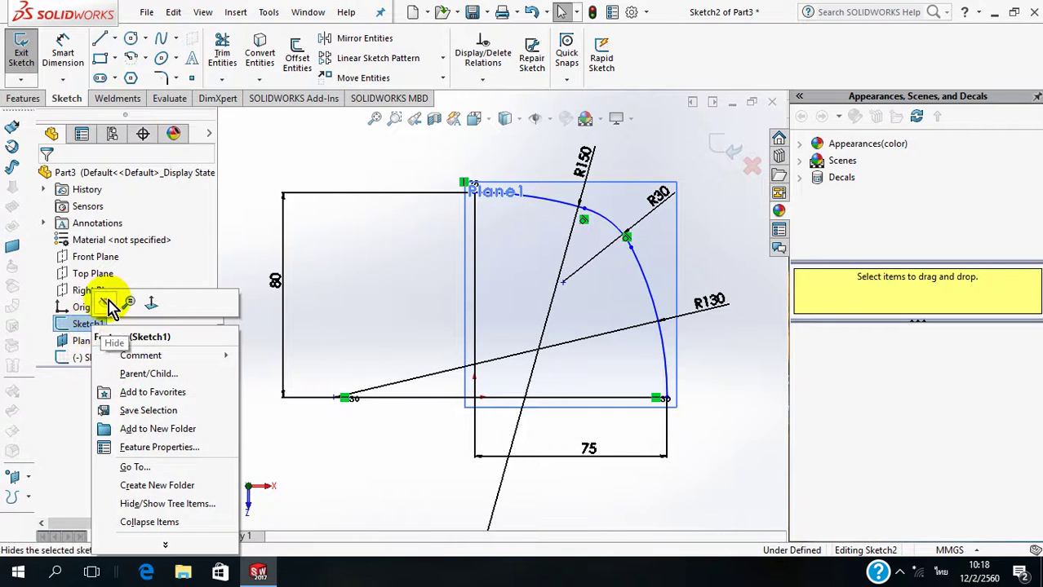
{"action": "left_click", "coordinate": [107, 304]}
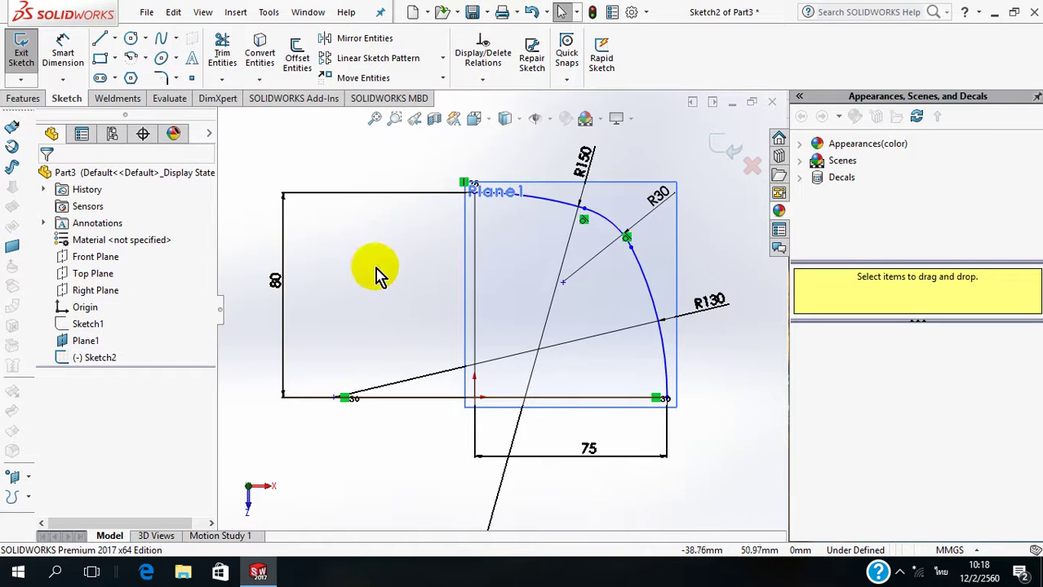
{"action": "scroll", "coordinate": [376, 272], "scroll_direction": "up", "scroll_amount": 2}
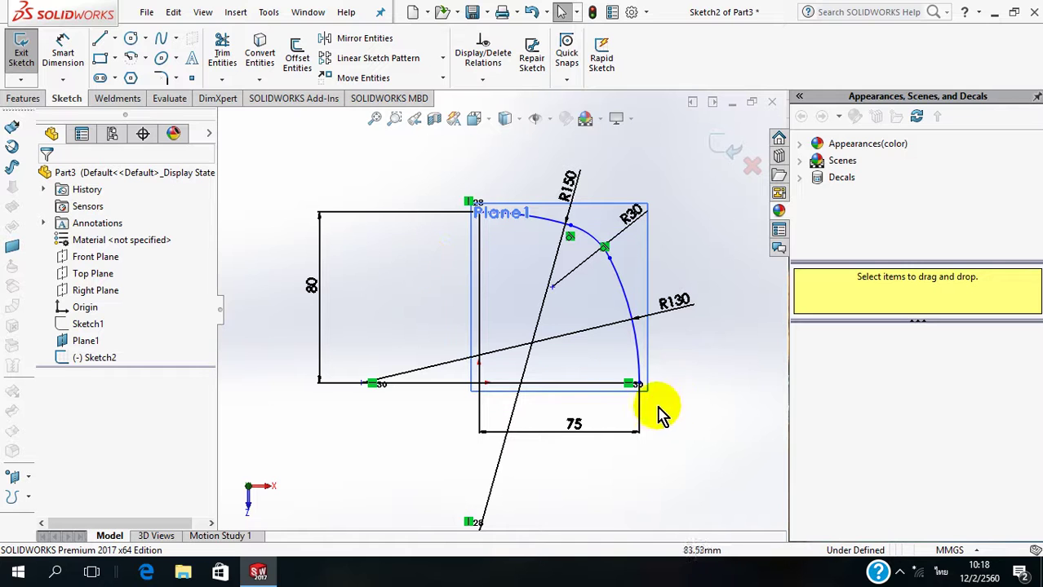
Step: Make the bottom line's left endpoint Horizontal with the origin, fully defining Sketch2
{"action": "left_click", "coordinate": [489, 84]}
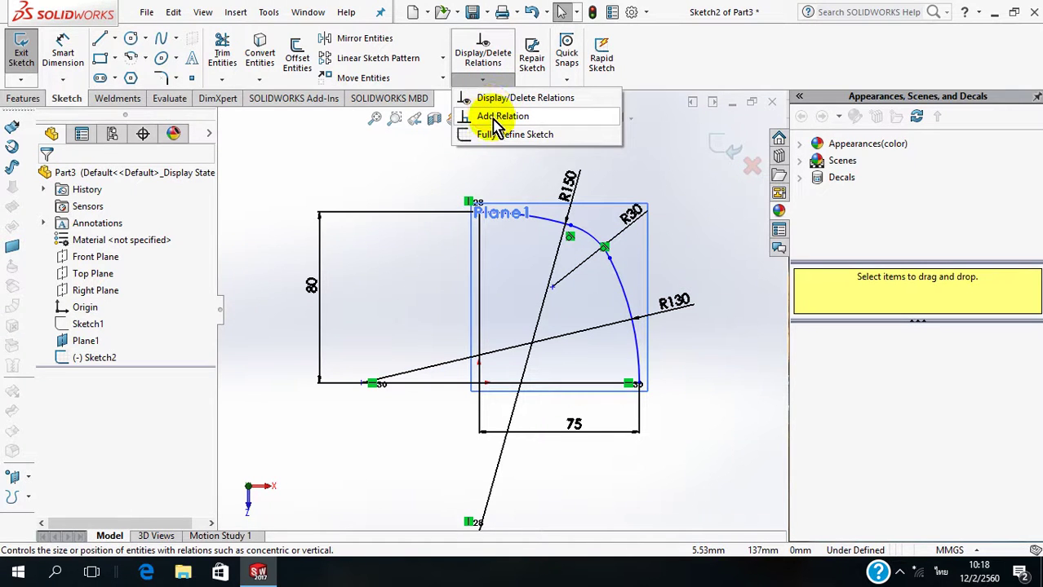
{"action": "left_click", "coordinate": [495, 119]}
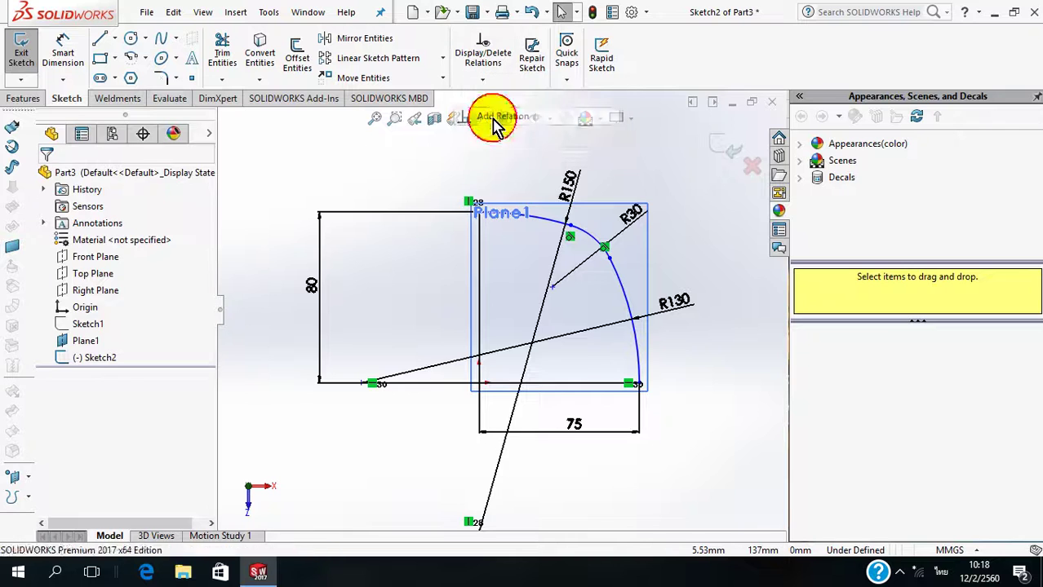
{"action": "left_click", "coordinate": [478, 213]}
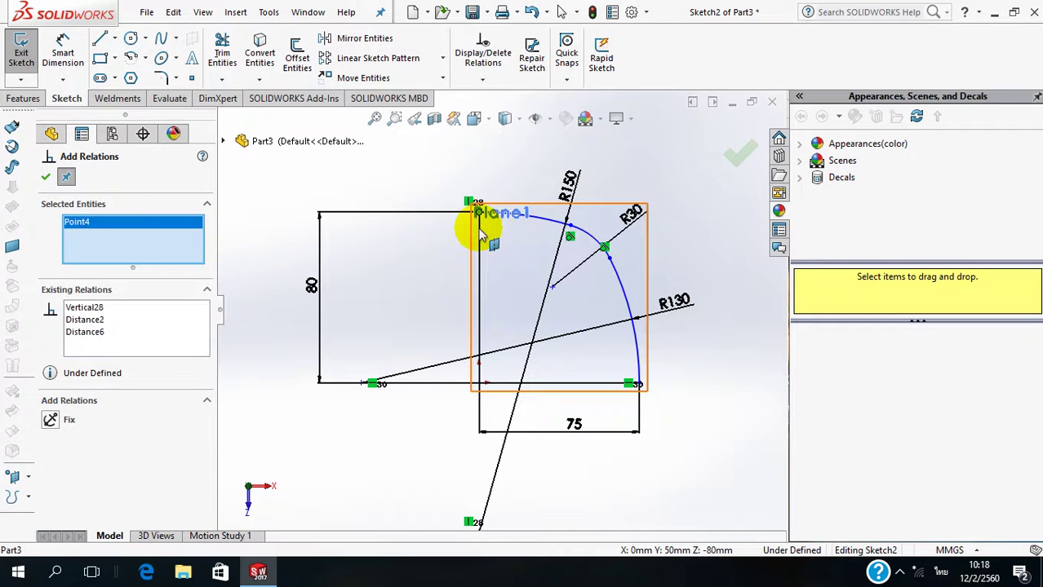
{"action": "left_click", "coordinate": [480, 384]}
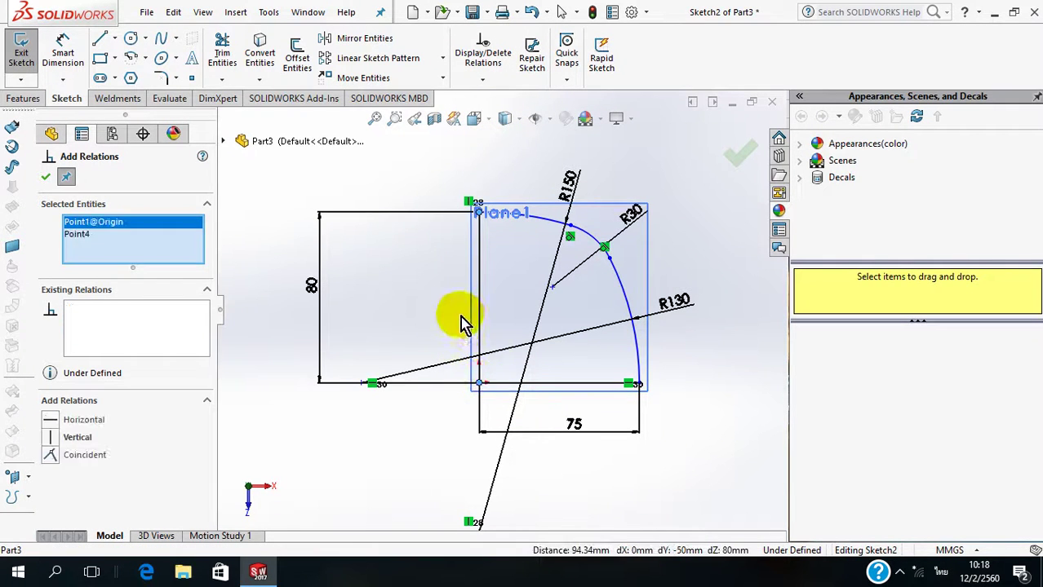
{"action": "scroll", "coordinate": [461, 319], "scroll_direction": "up", "scroll_amount": 3}
{"action": "left_click", "coordinate": [485, 469]}
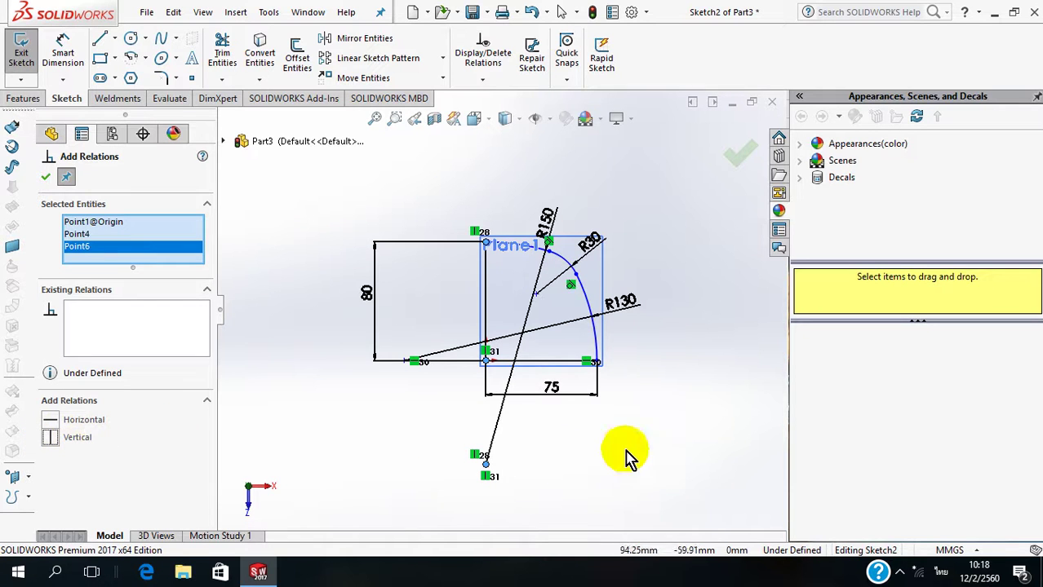
{"action": "left_click", "coordinate": [595, 362]}
{"action": "left_click", "coordinate": [486, 362]}
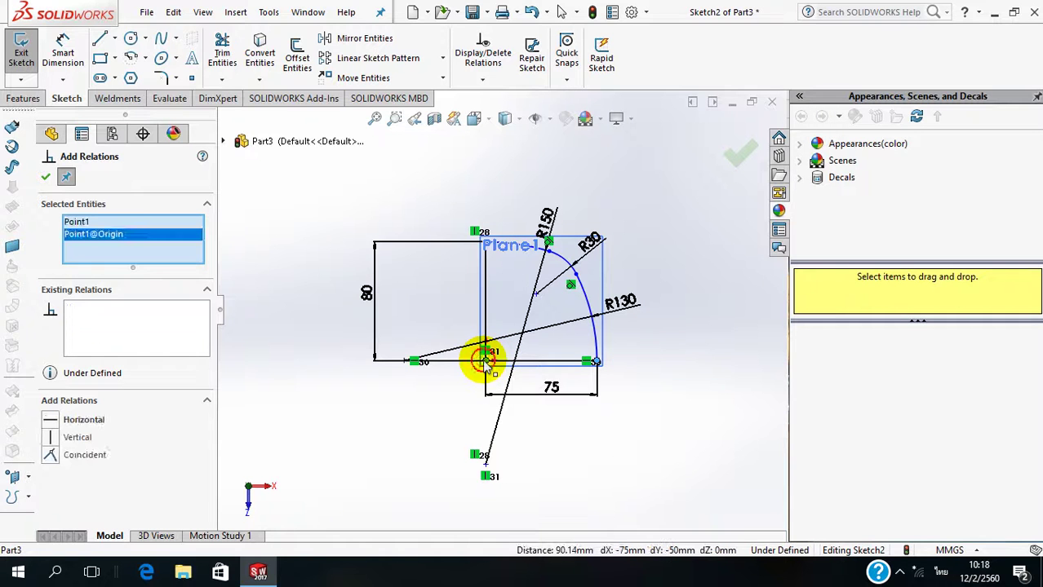
{"action": "left_click", "coordinate": [404, 361]}
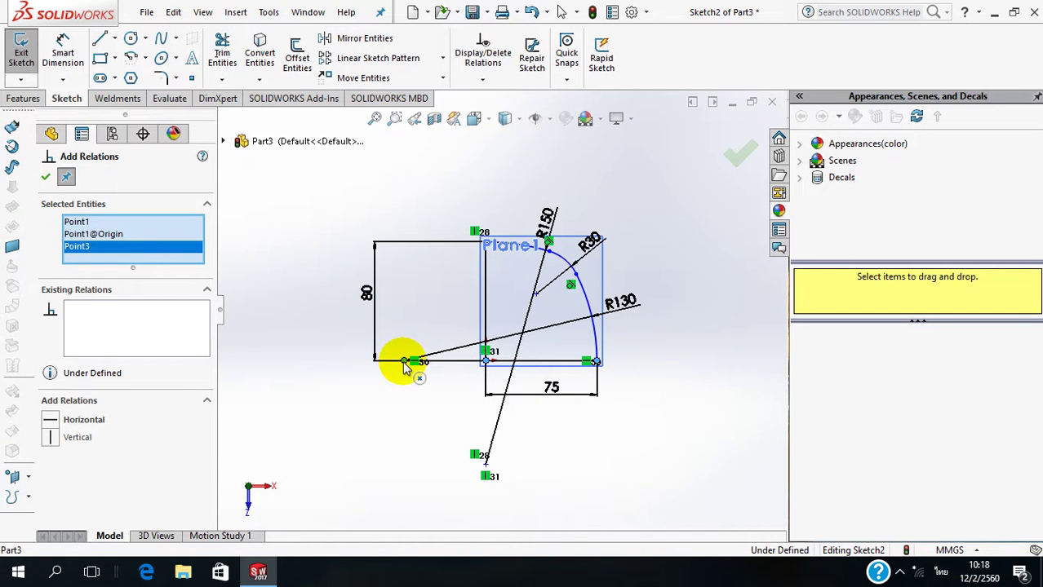
{"action": "left_click", "coordinate": [56, 423]}
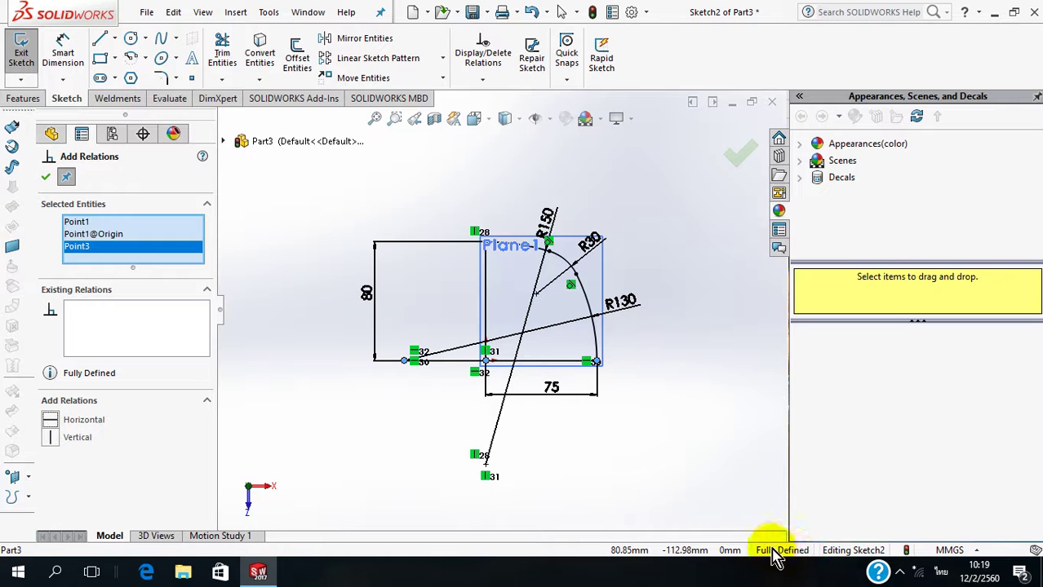
{"action": "left_click", "coordinate": [46, 177]}
Step: Change the R30 radius to R15 and the R130 radius to R100
{"action": "double_click", "coordinate": [592, 241]}
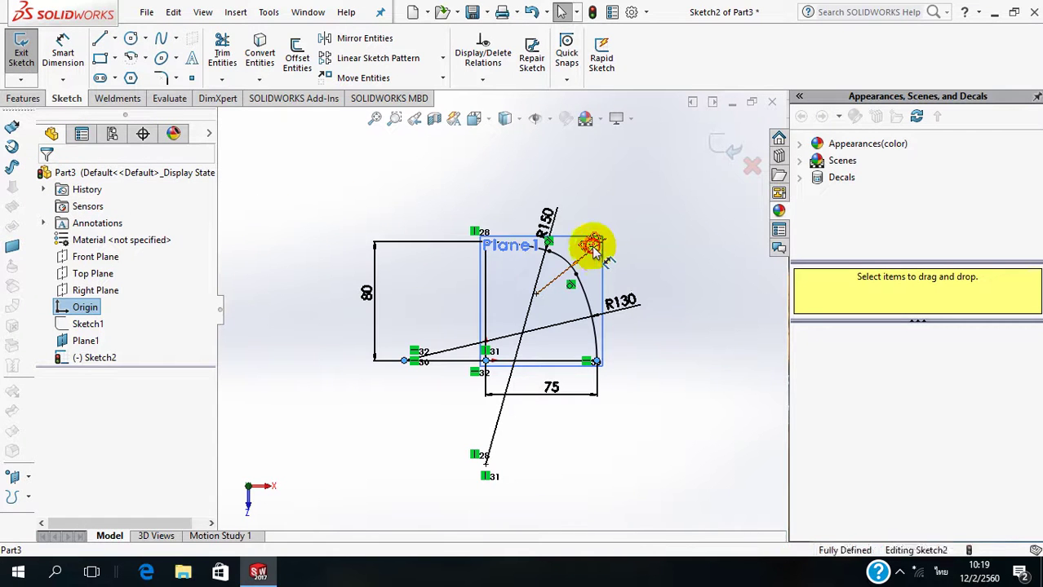
{"action": "left_click_drag", "start_coordinate": [604, 251], "coordinate": [571, 254]}
{"action": "type", "text": "15"}
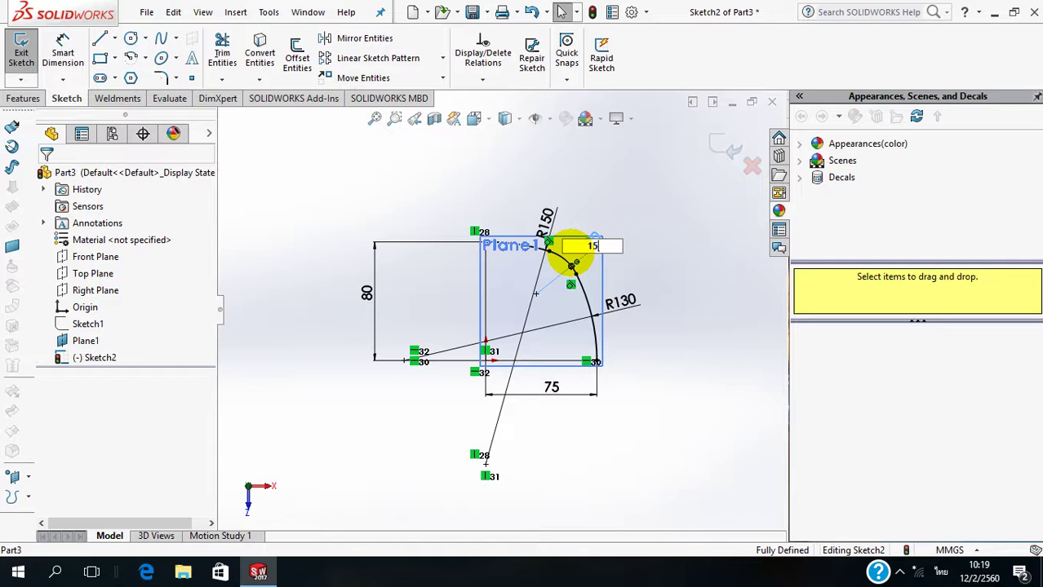
{"action": "key", "text": "Return"}
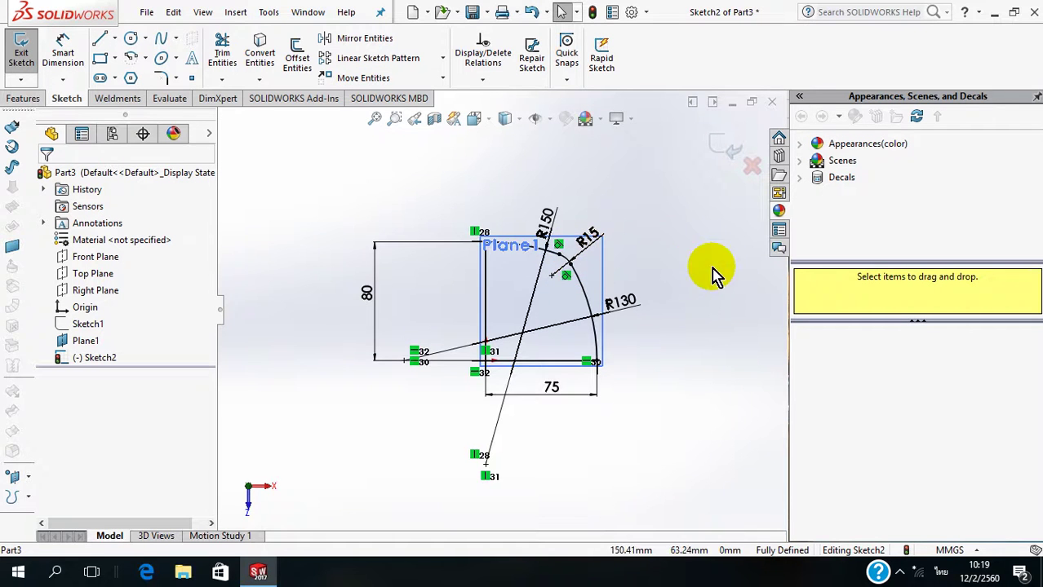
{"action": "left_click", "coordinate": [688, 272]}
{"action": "left_click", "coordinate": [626, 301]}
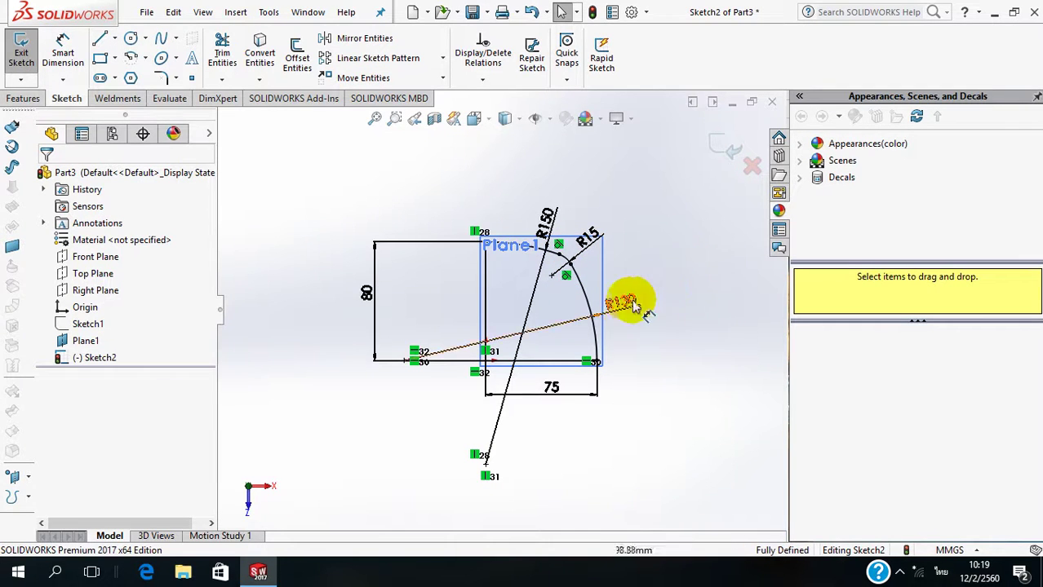
{"action": "double_click", "coordinate": [614, 304]}
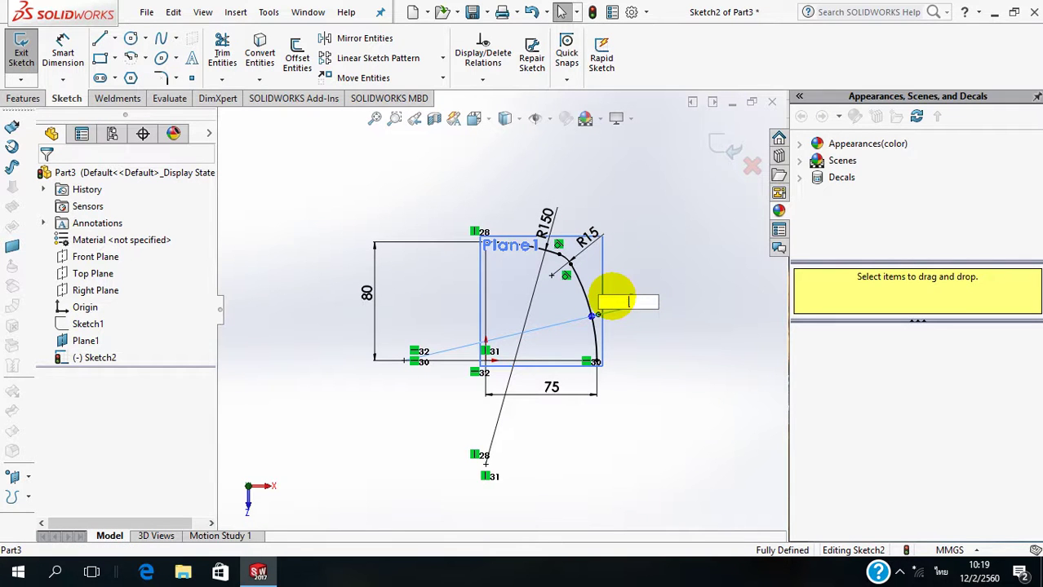
{"action": "type", "text": "100"}
{"action": "key", "text": "Return"}
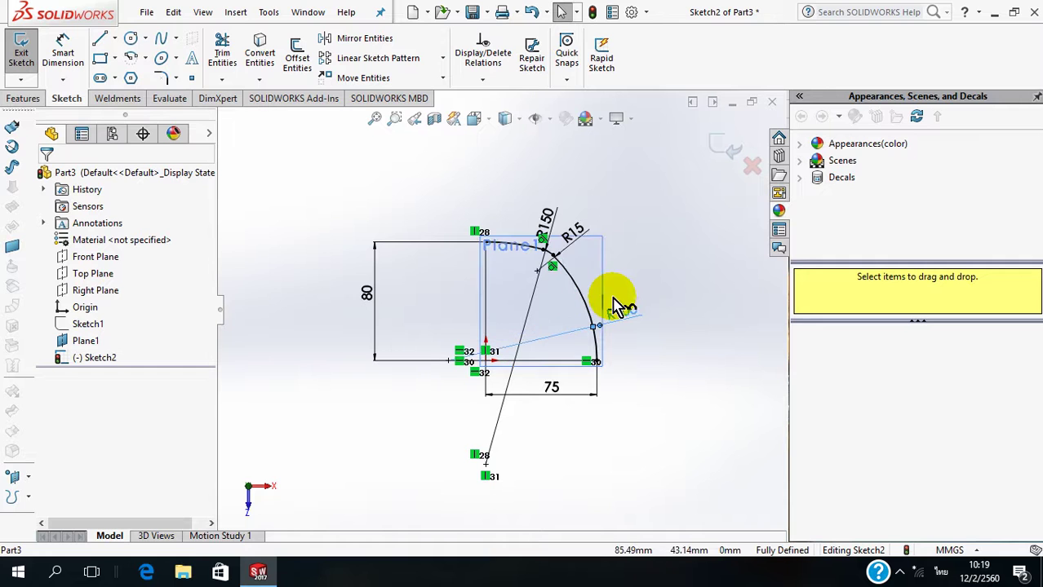
Step: Change the R150 radius to R120, then show Sketch1 again
{"action": "left_click", "coordinate": [545, 217]}
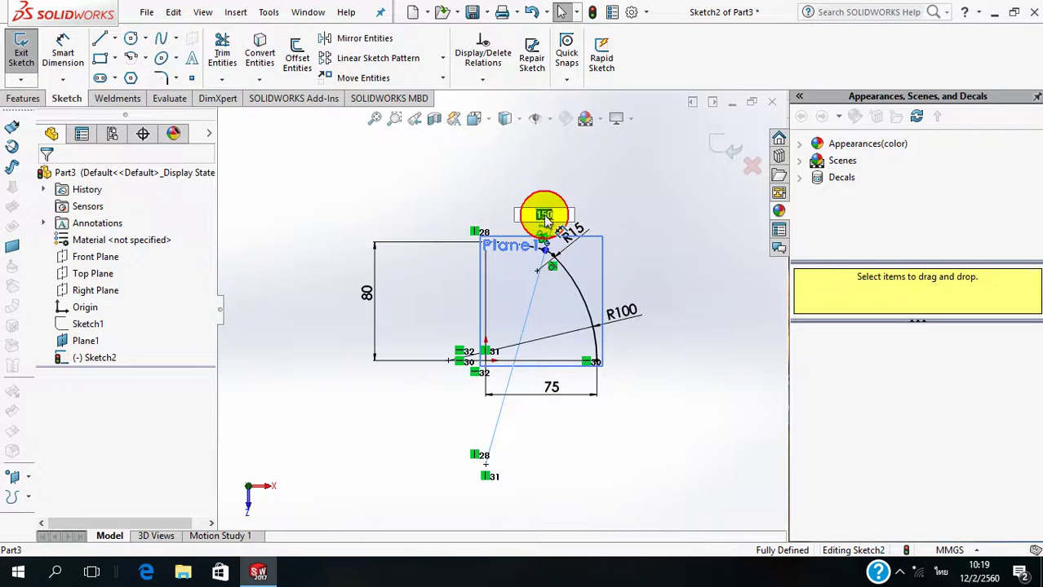
{"action": "double_click", "coordinate": [531, 218]}
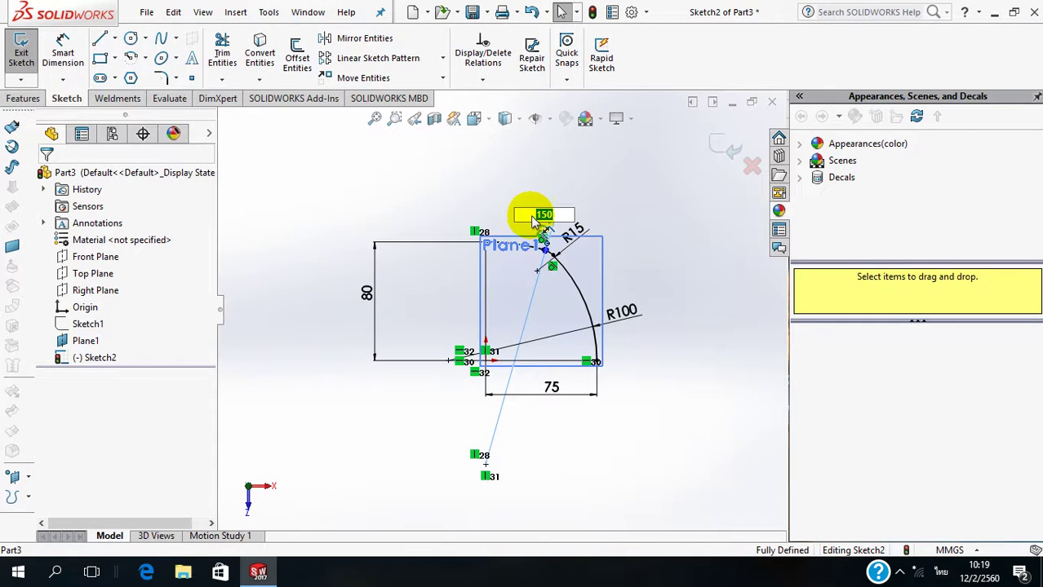
{"action": "type", "text": "120"}
{"action": "key", "text": "Return"}
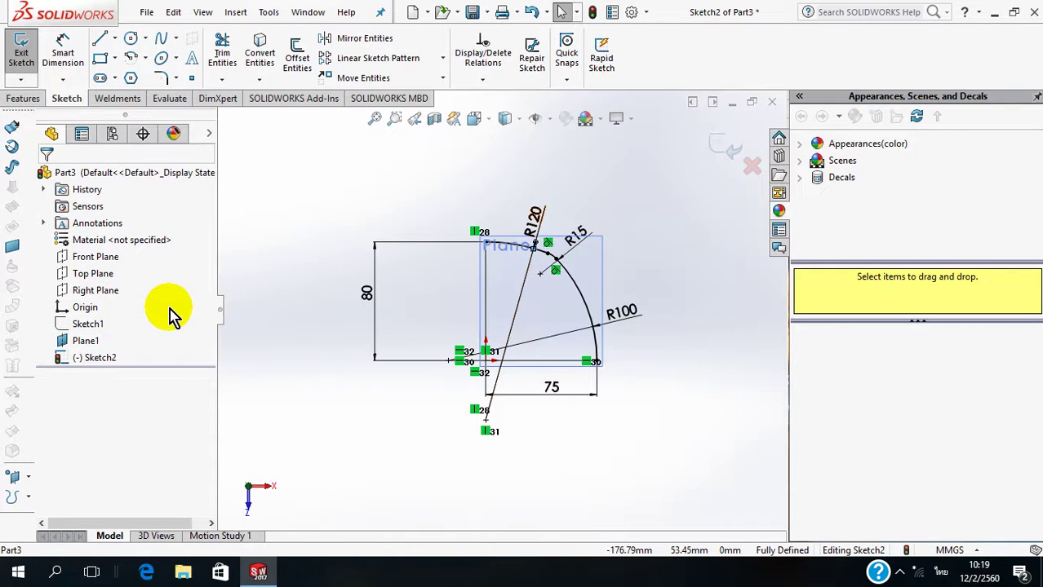
{"action": "right_click", "coordinate": [91, 326]}
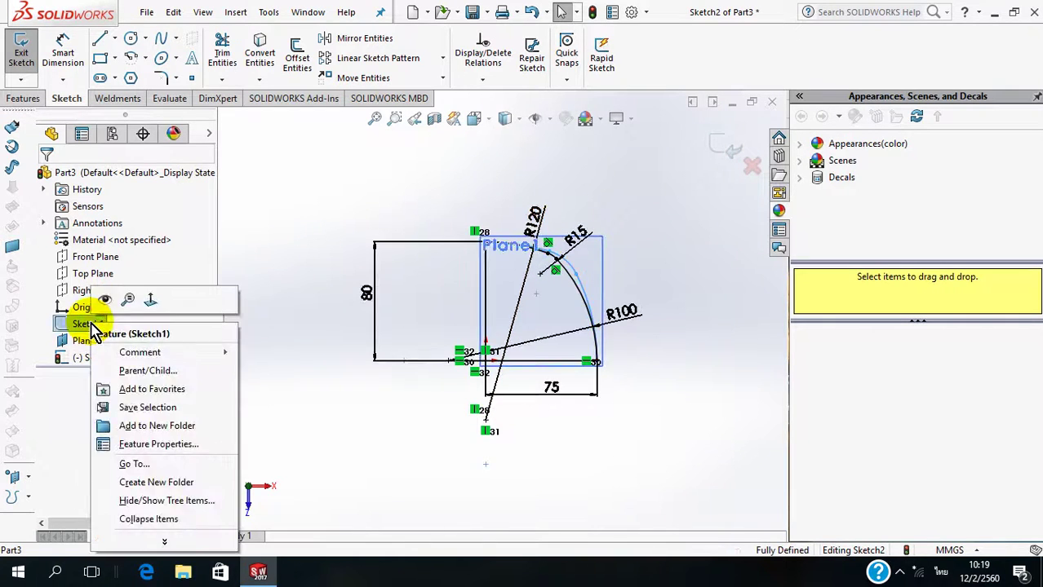
{"action": "left_click", "coordinate": [105, 302]}
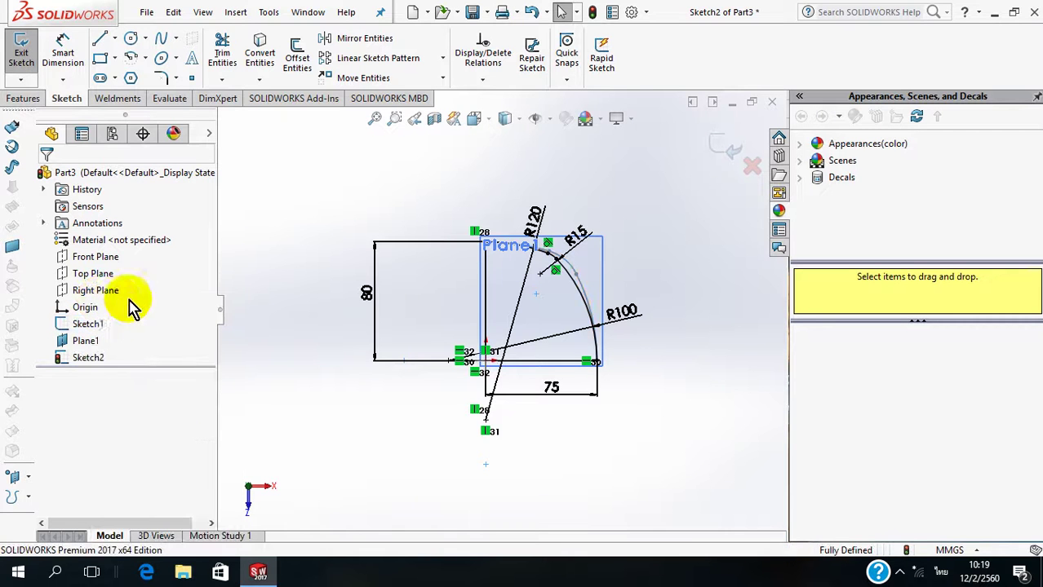
Step: Exit the sketch and loft a surface between the Sketch1 and Sketch2 profiles
{"action": "left_click", "coordinate": [713, 146]}
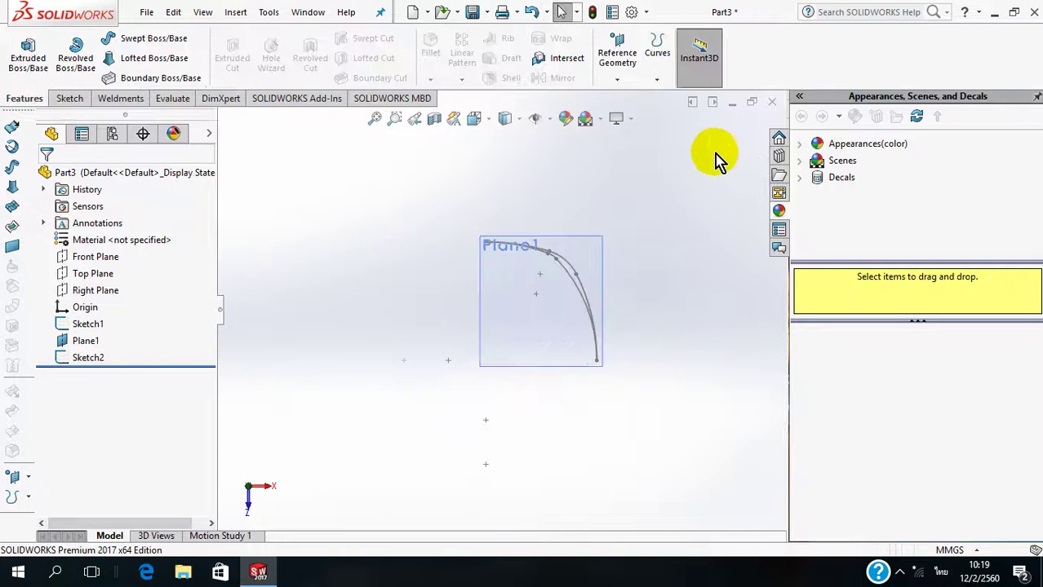
{"action": "mouse_move", "coordinate": [590, 331]}
{"action": "middle_mouse_down"}
{"action": "mouse_move", "coordinate": [447, 445]}
{"action": "mouse_move", "coordinate": [414, 338]}
{"action": "middle_mouse_up"}
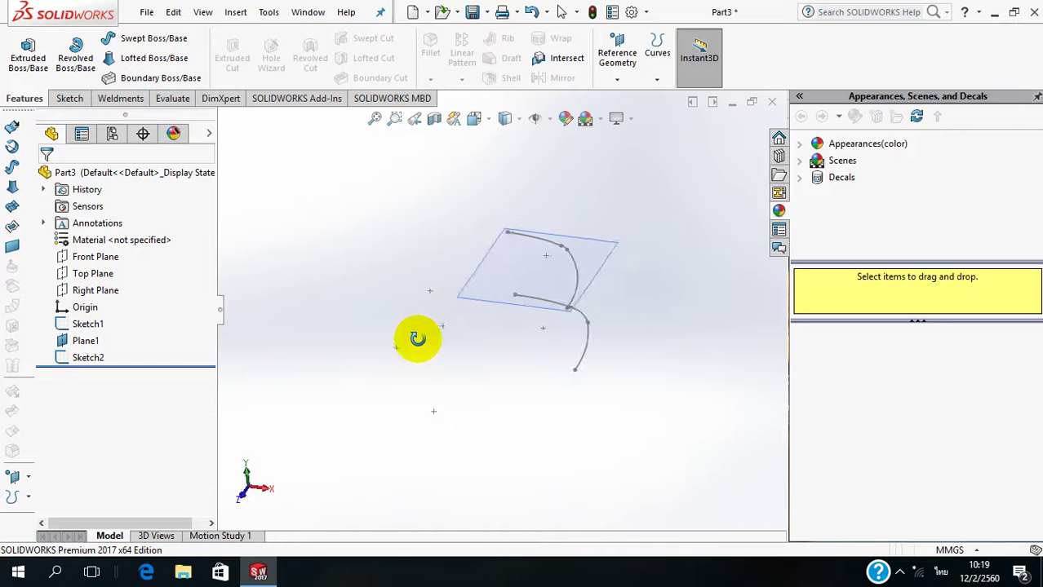
{"action": "scroll", "coordinate": [561, 251], "scroll_direction": "down", "scroll_amount": 3}
{"action": "scroll", "coordinate": [561, 269], "scroll_direction": "down", "scroll_amount": 3}
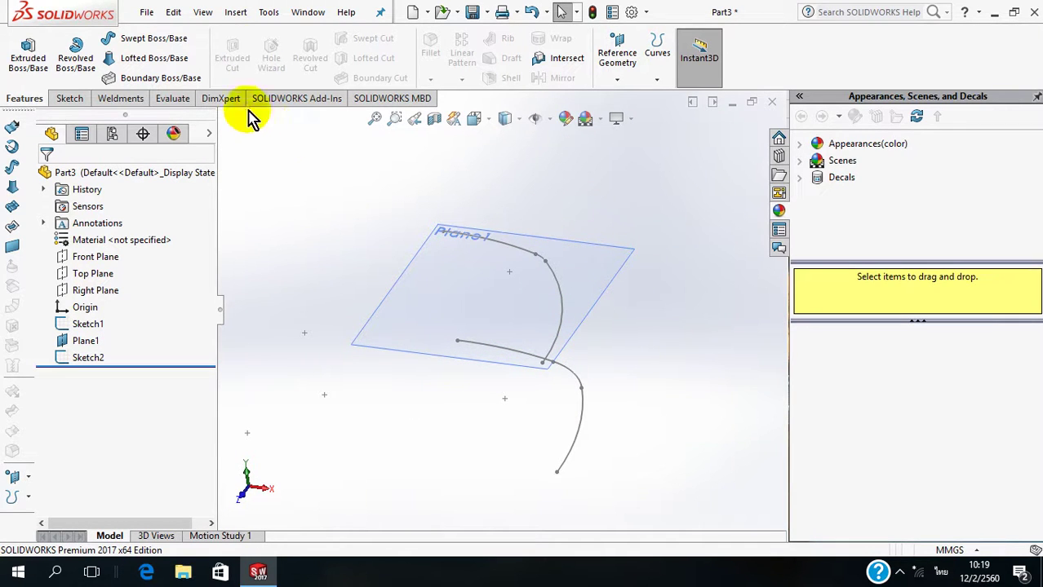
{"action": "left_click", "coordinate": [236, 13]}
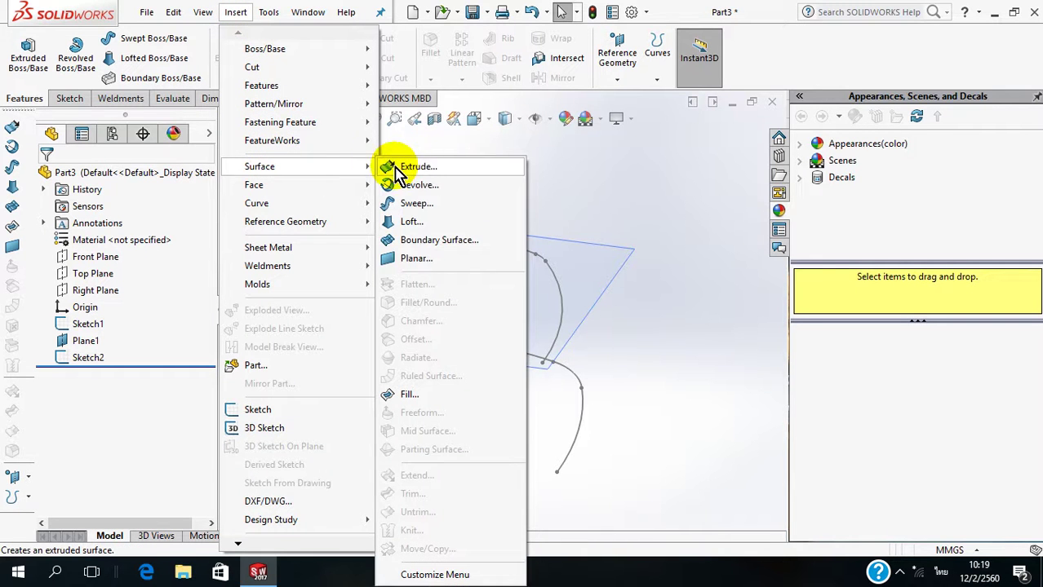
{"action": "mouse_move", "coordinate": [259, 166]}
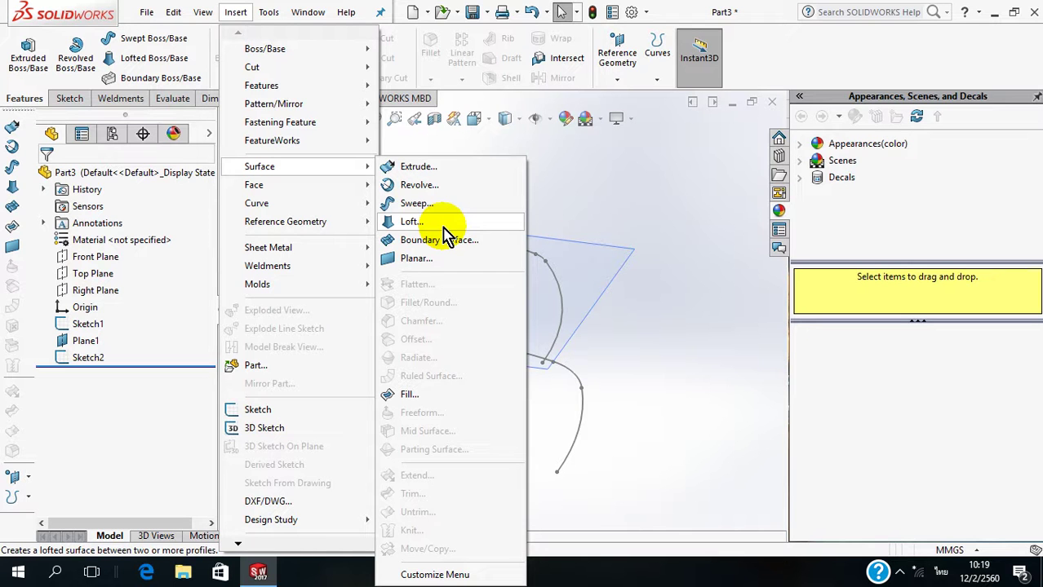
{"action": "left_click", "coordinate": [444, 226]}
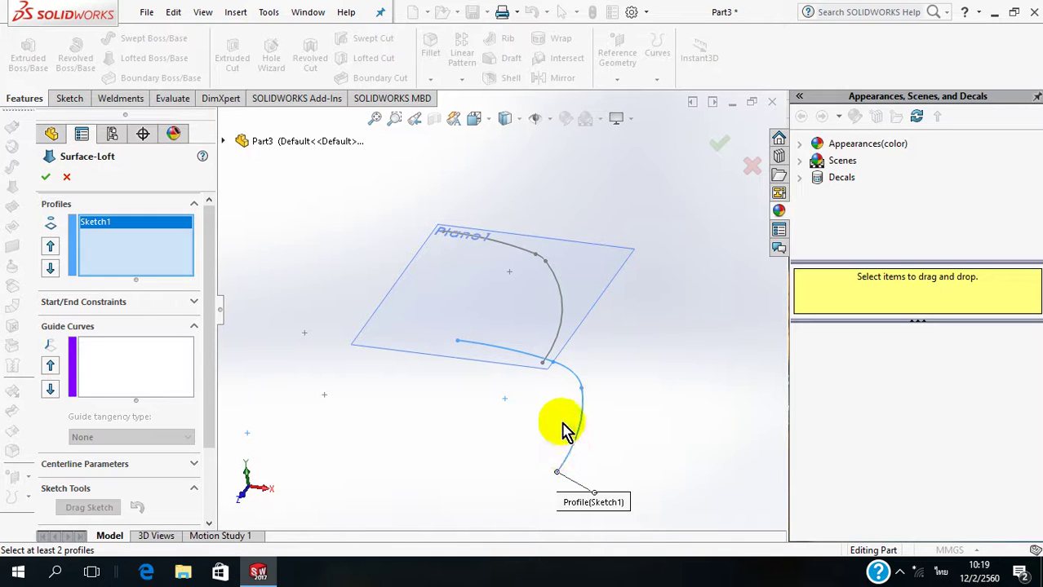
{"action": "left_click", "coordinate": [552, 349]}
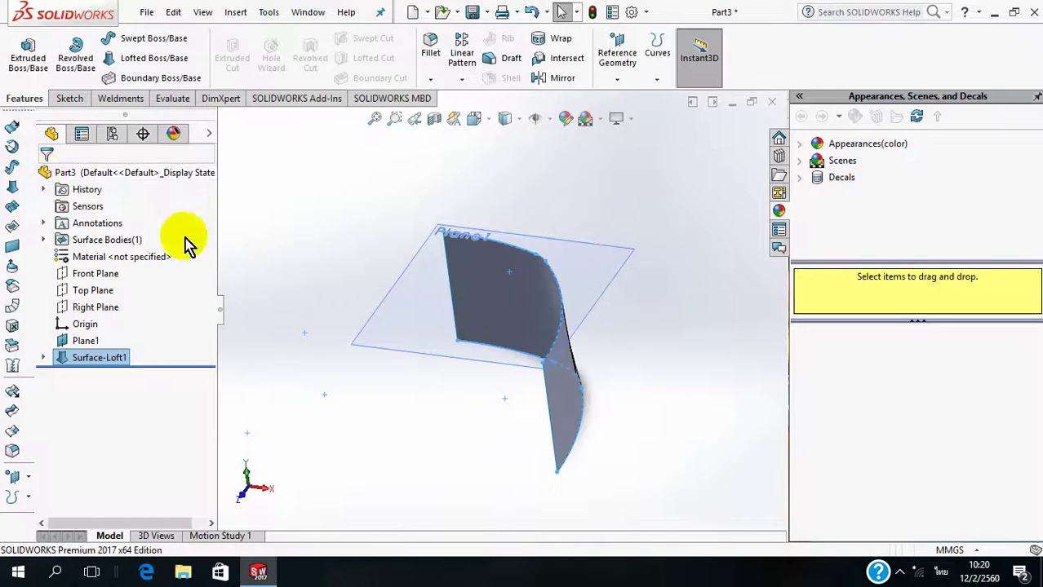
Step: Finish Surface-Loft1, hide Plane1, and view the curved surface from another angle
{"action": "mouse_move", "coordinate": [410, 354]}
{"action": "middle_mouse_down"}
{"action": "mouse_move", "coordinate": [390, 338]}
{"action": "mouse_move", "coordinate": [449, 322]}
{"action": "mouse_move", "coordinate": [428, 333]}
{"action": "middle_mouse_up"}
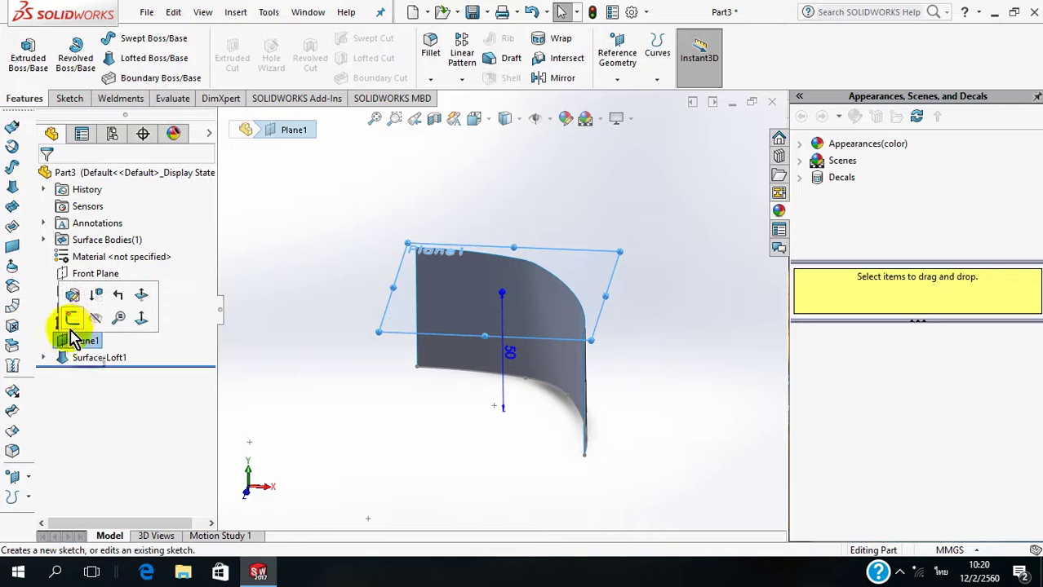
{"action": "left_click", "coordinate": [95, 325]}
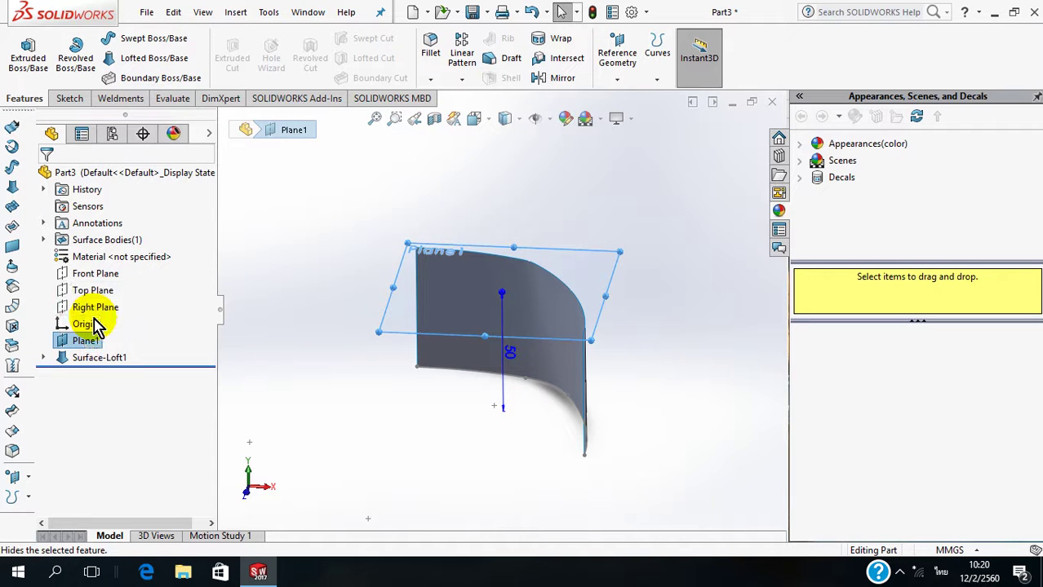
{"action": "scroll", "coordinate": [430, 288], "scroll_direction": "up", "scroll_amount": 3}
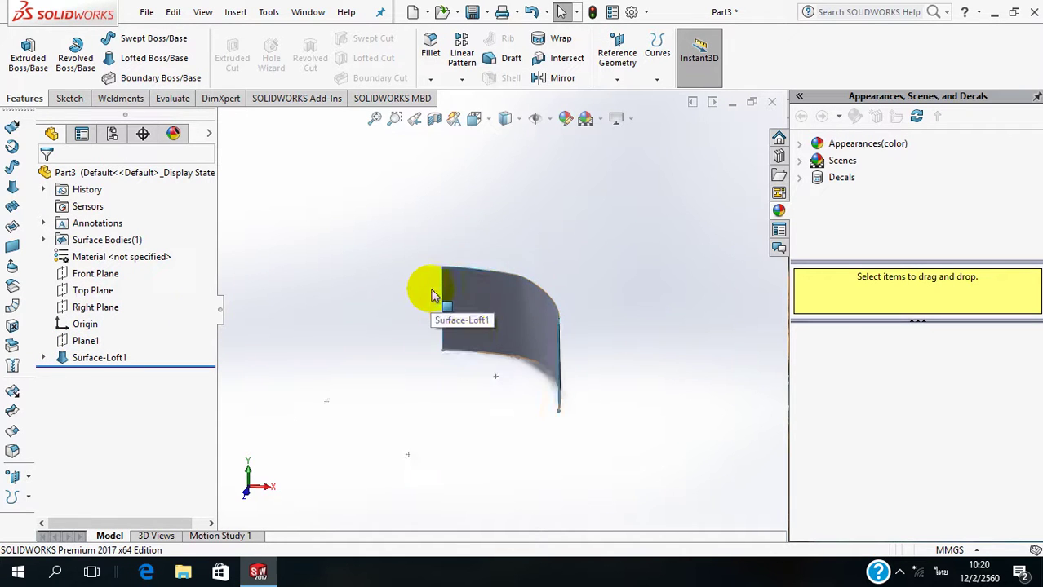
{"action": "scroll", "coordinate": [534, 382], "scroll_direction": "down", "scroll_amount": 2}
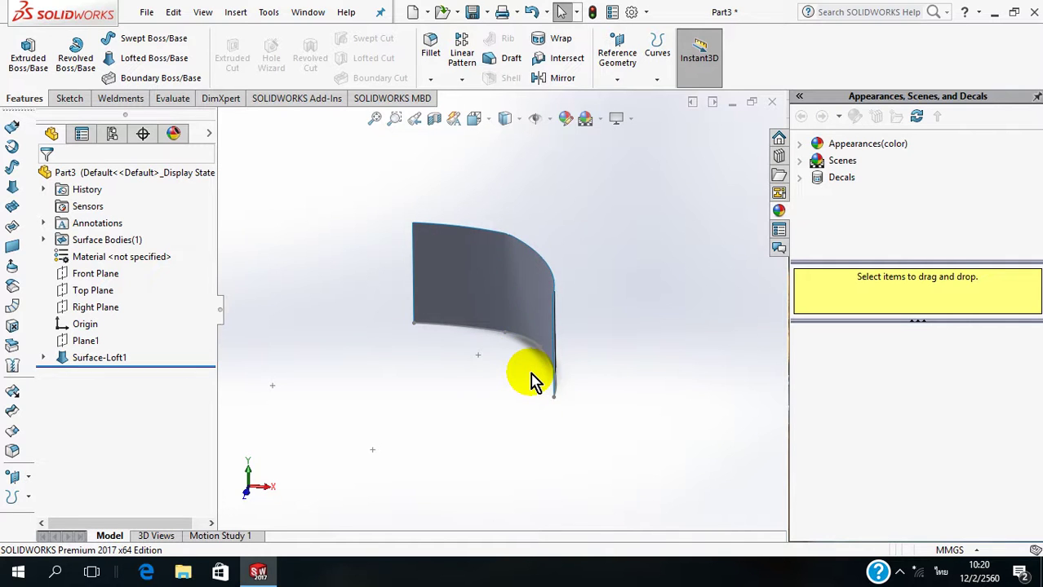
{"action": "middle_click_drag", "start_coordinate": [531, 381], "coordinate": [498, 389]}
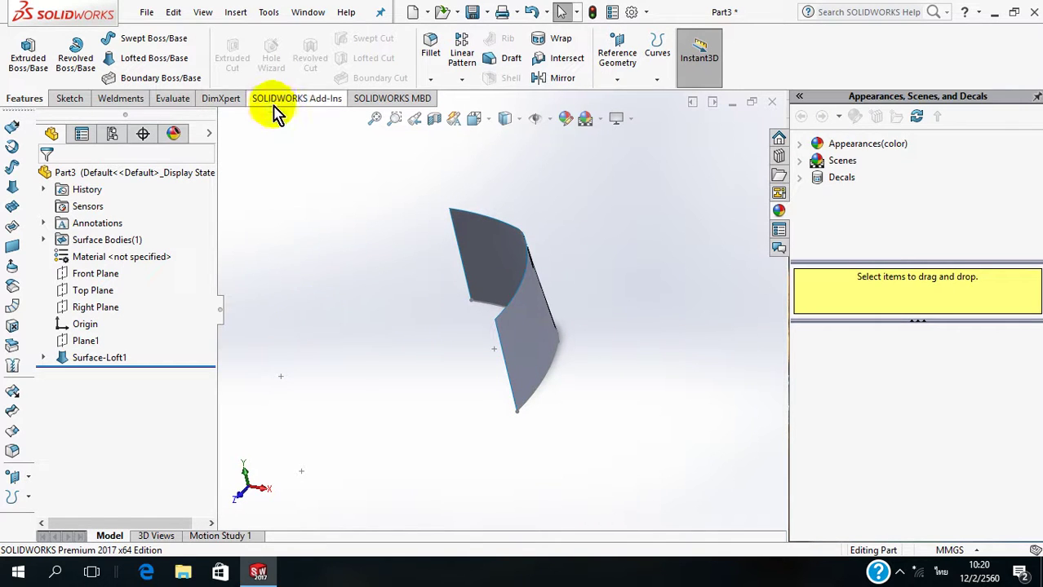
Step: Mirror the Surface-Loft1 body about the Right Plane to create Mirror1
{"action": "left_click", "coordinate": [238, 16]}
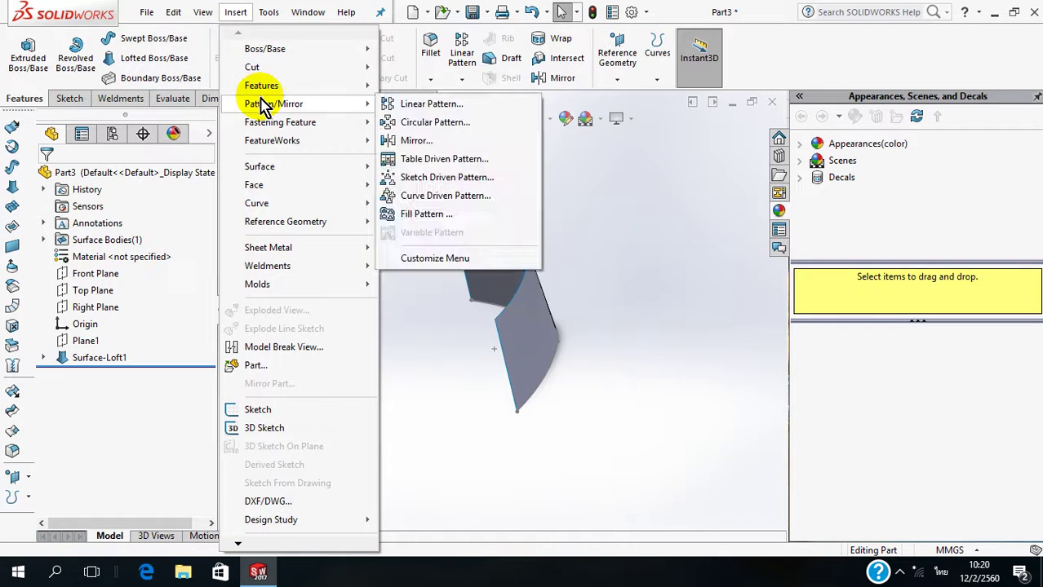
{"action": "mouse_move", "coordinate": [273, 103]}
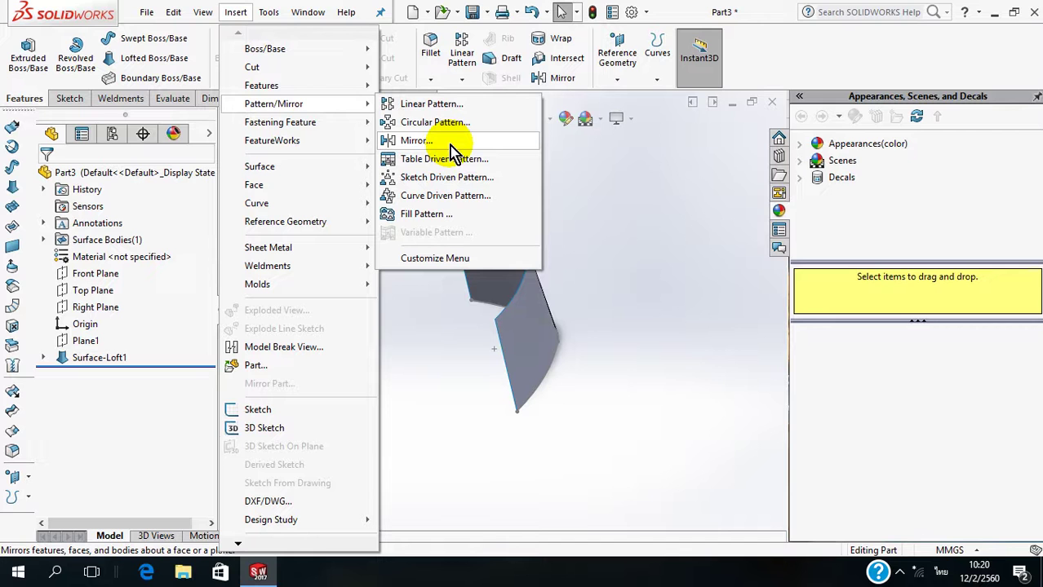
{"action": "left_click", "coordinate": [452, 147]}
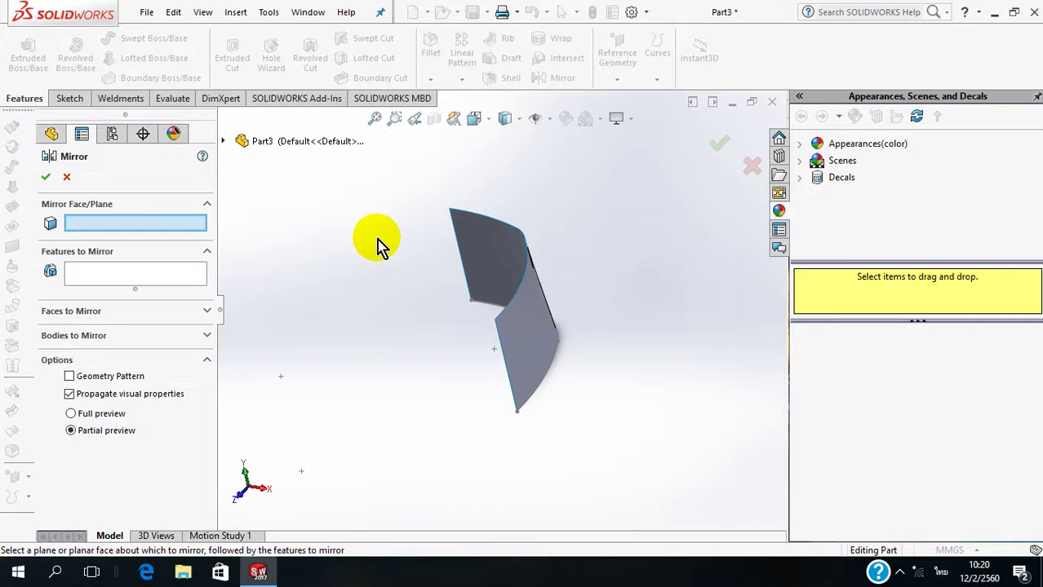
{"action": "left_click", "coordinate": [204, 338]}
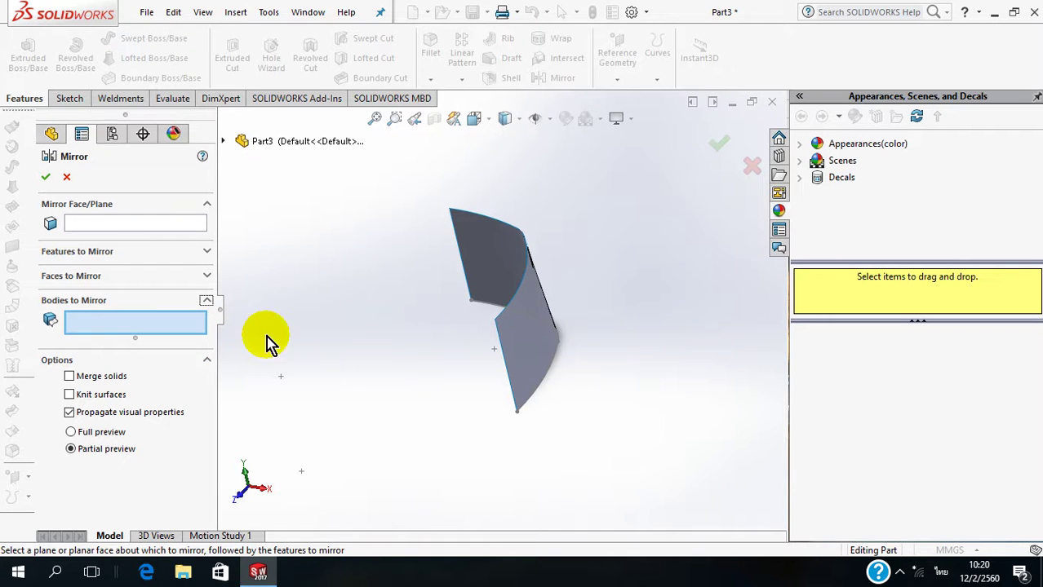
{"action": "left_click", "coordinate": [519, 351]}
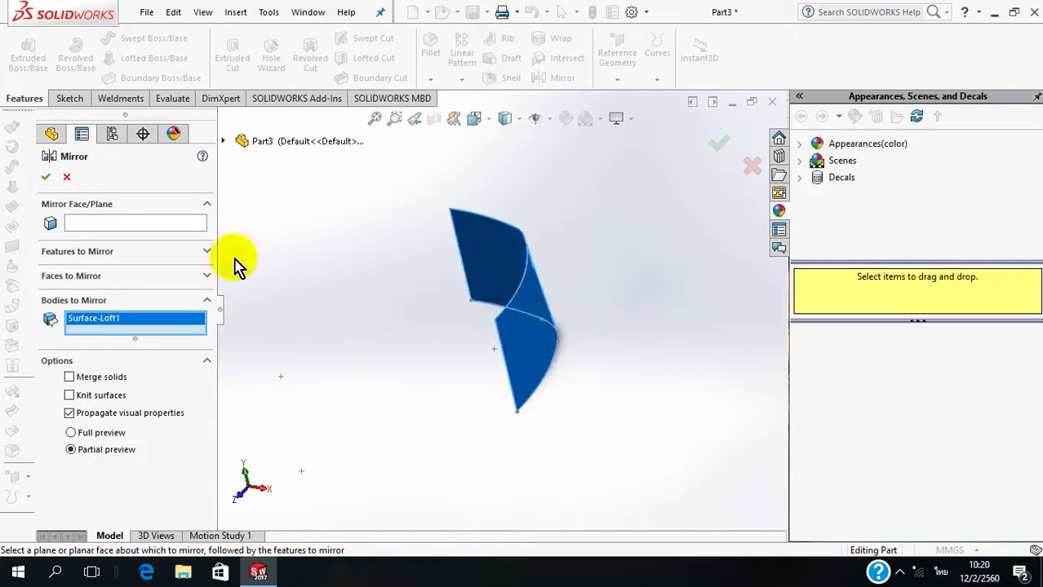
{"action": "left_click", "coordinate": [170, 231]}
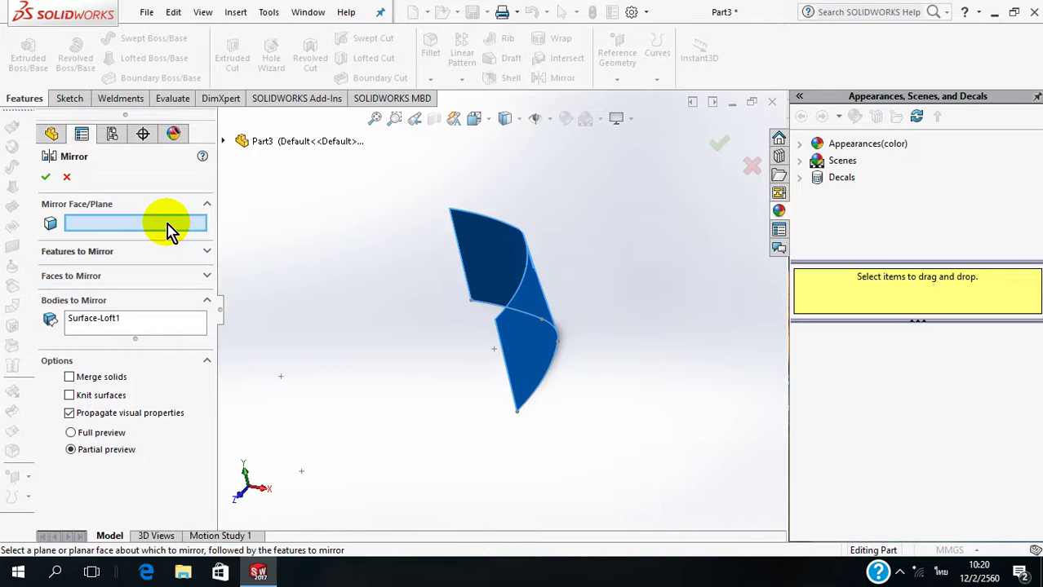
{"action": "left_click", "coordinate": [223, 141]}
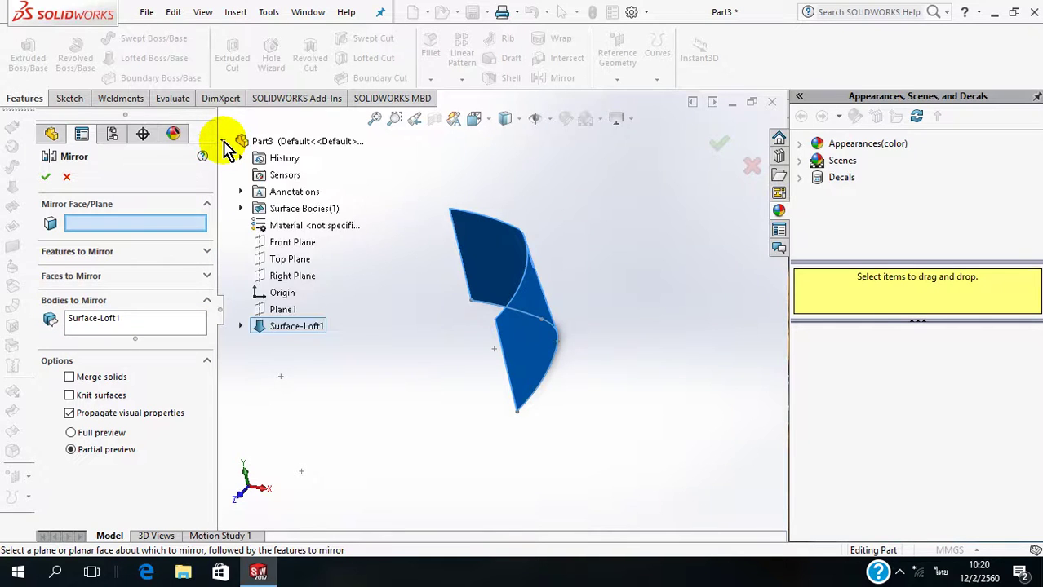
{"action": "left_click", "coordinate": [282, 278]}
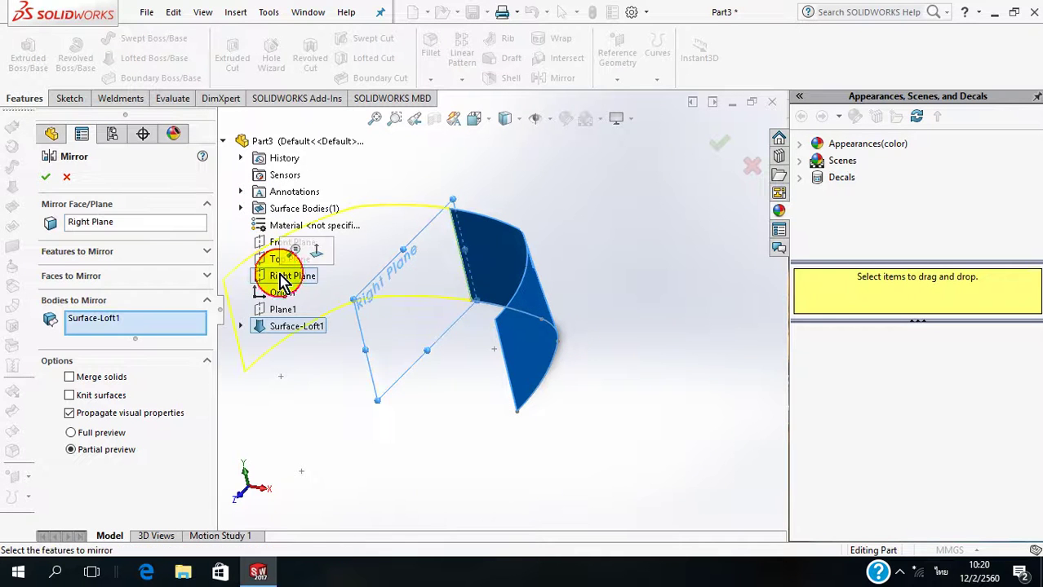
{"action": "left_click", "coordinate": [47, 177]}
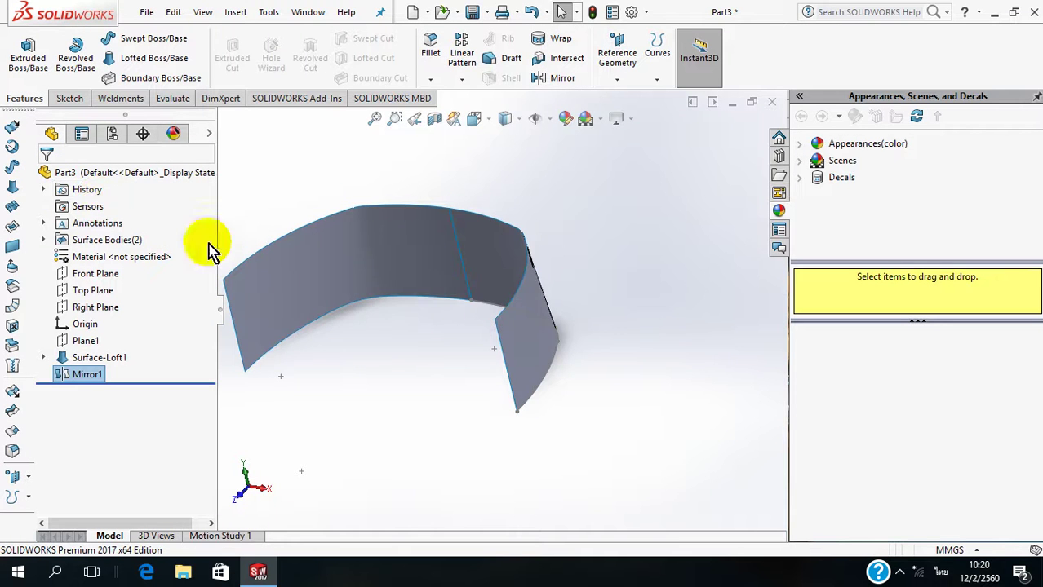
Step: Mirror the Mirror1 and Surface-Loft1 bodies about the Front Plane, then inspect the closed band
{"action": "mouse_move", "coordinate": [338, 279]}
{"action": "middle_mouse_down"}
{"action": "mouse_move", "coordinate": [356, 261]}
{"action": "mouse_move", "coordinate": [383, 279]}
{"action": "middle_mouse_up"}
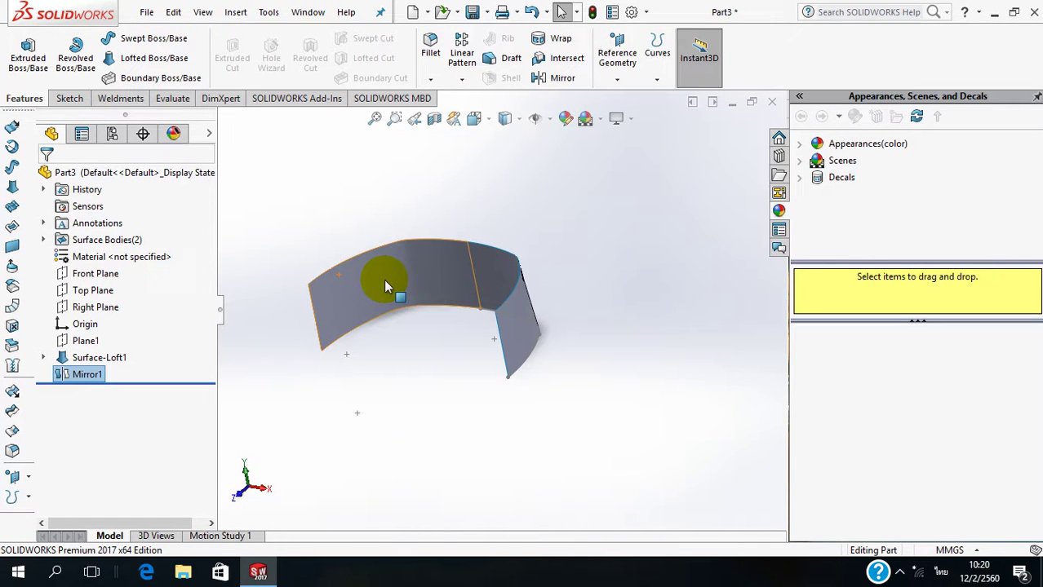
{"action": "left_click", "coordinate": [242, 18]}
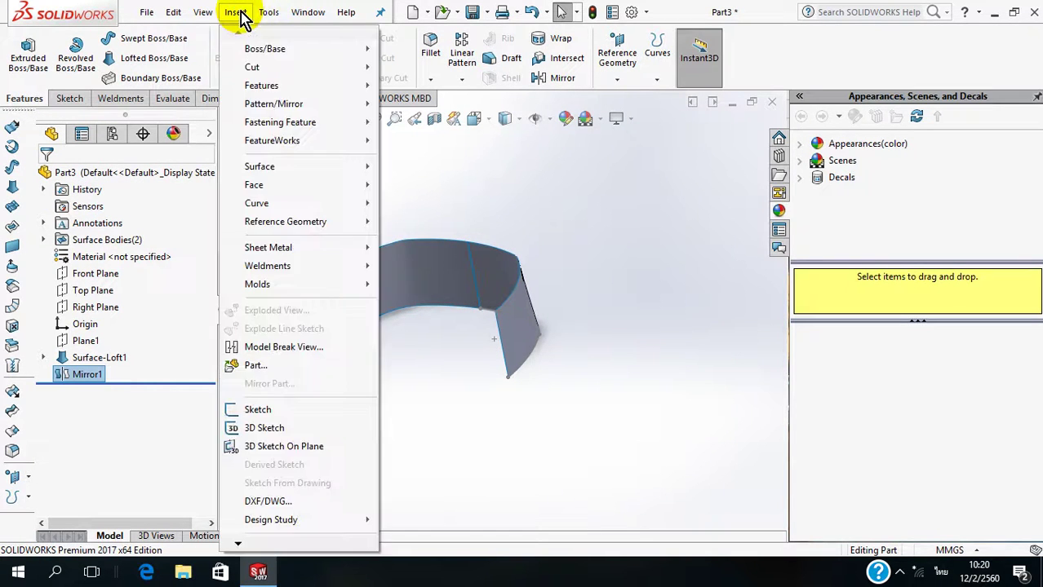
{"action": "left_click", "coordinate": [261, 105]}
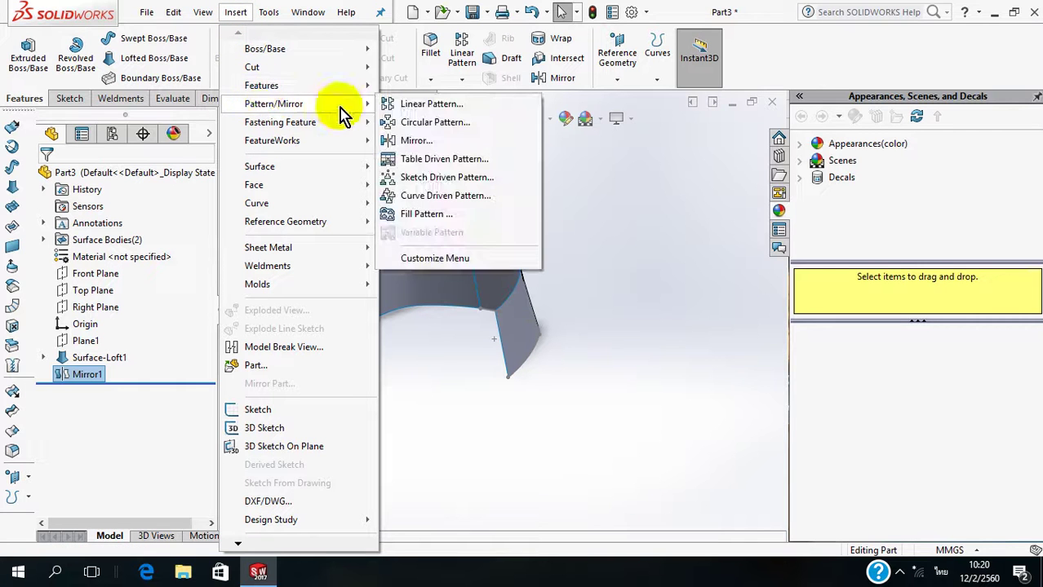
{"action": "left_click", "coordinate": [437, 146]}
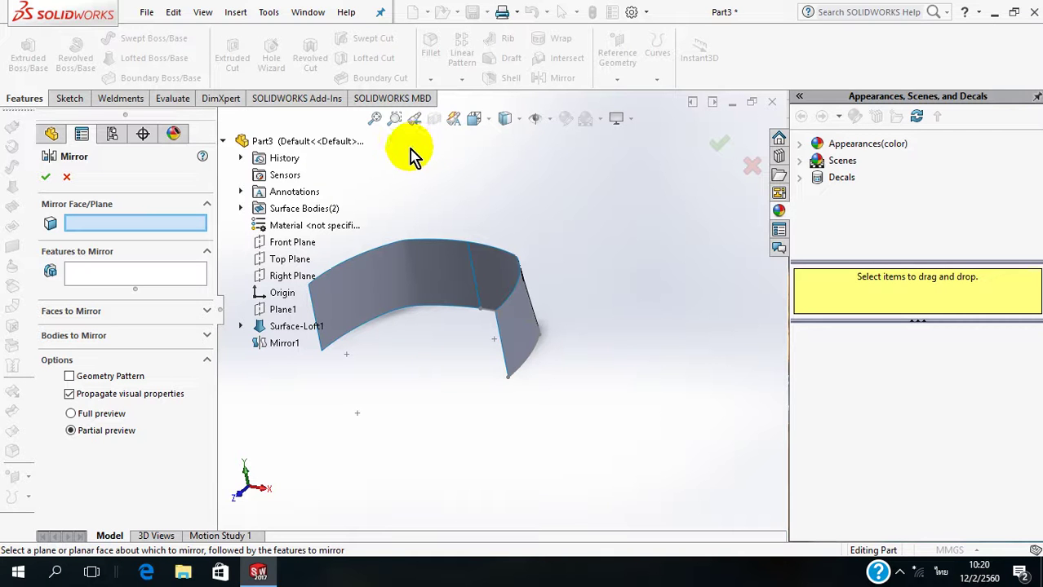
{"action": "left_click", "coordinate": [292, 243]}
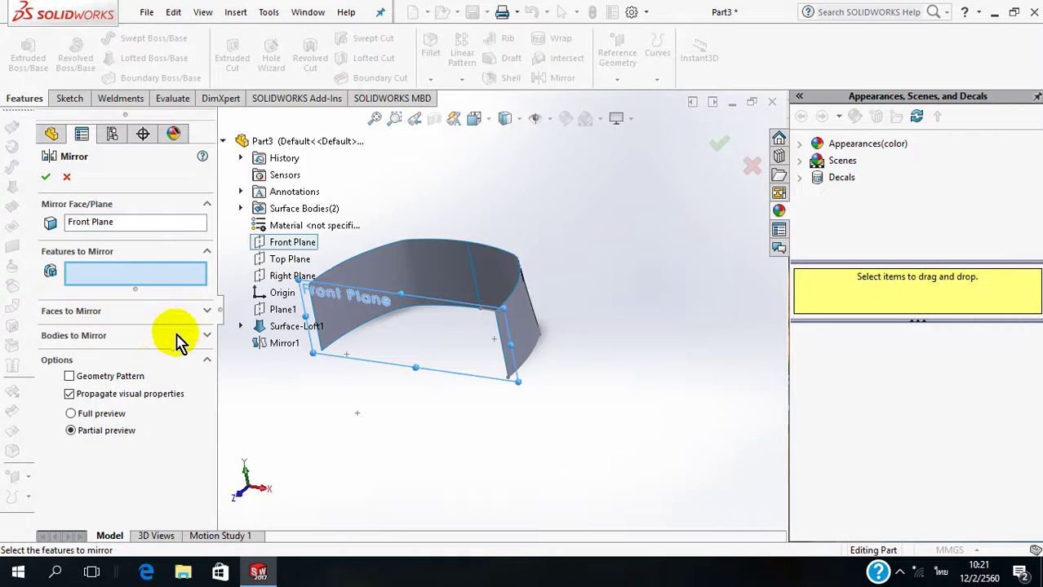
{"action": "left_click", "coordinate": [207, 338]}
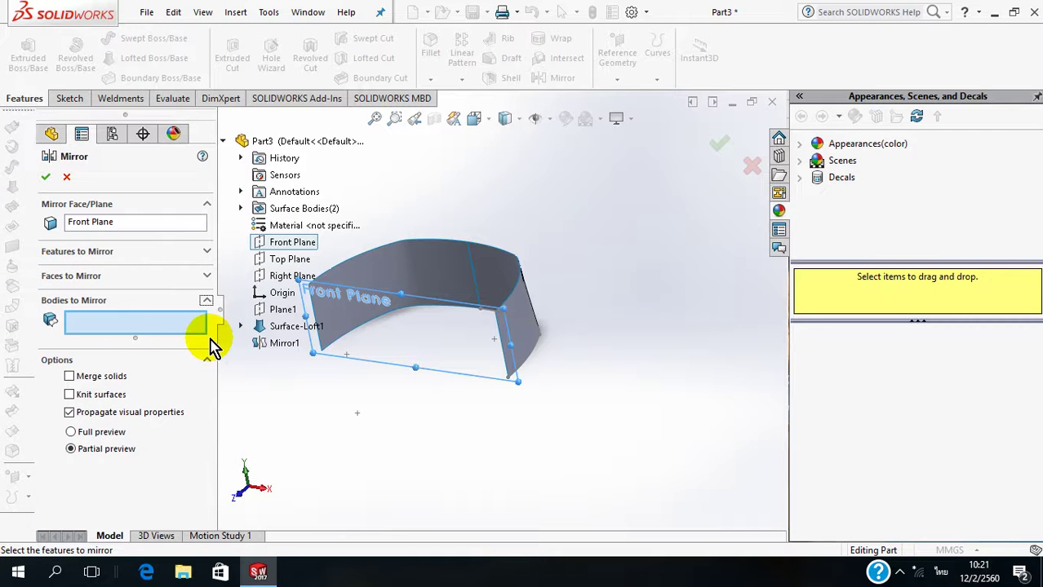
{"action": "left_click", "coordinate": [402, 269]}
{"action": "left_click", "coordinate": [494, 269]}
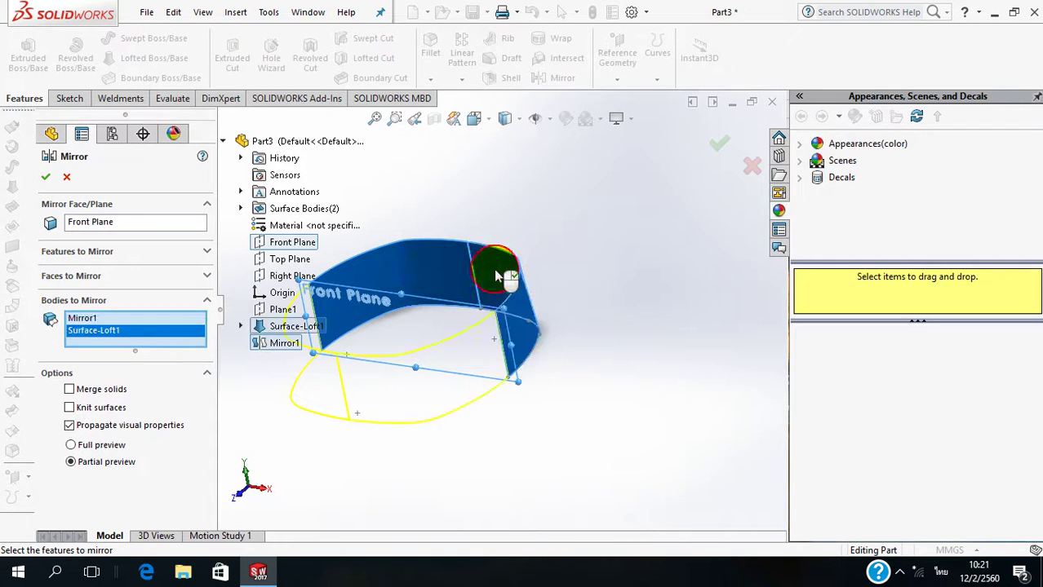
{"action": "left_click", "coordinate": [48, 177]}
{"action": "middle_click_drag", "start_coordinate": [285, 232], "coordinate": [293, 269]}
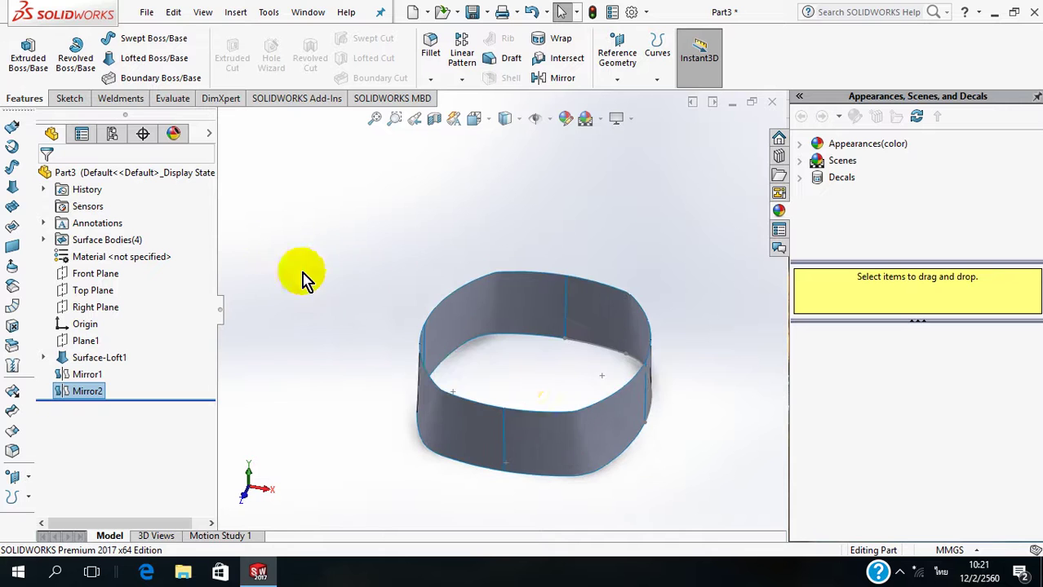
{"action": "scroll", "coordinate": [653, 477], "scroll_direction": "down", "scroll_amount": 2}
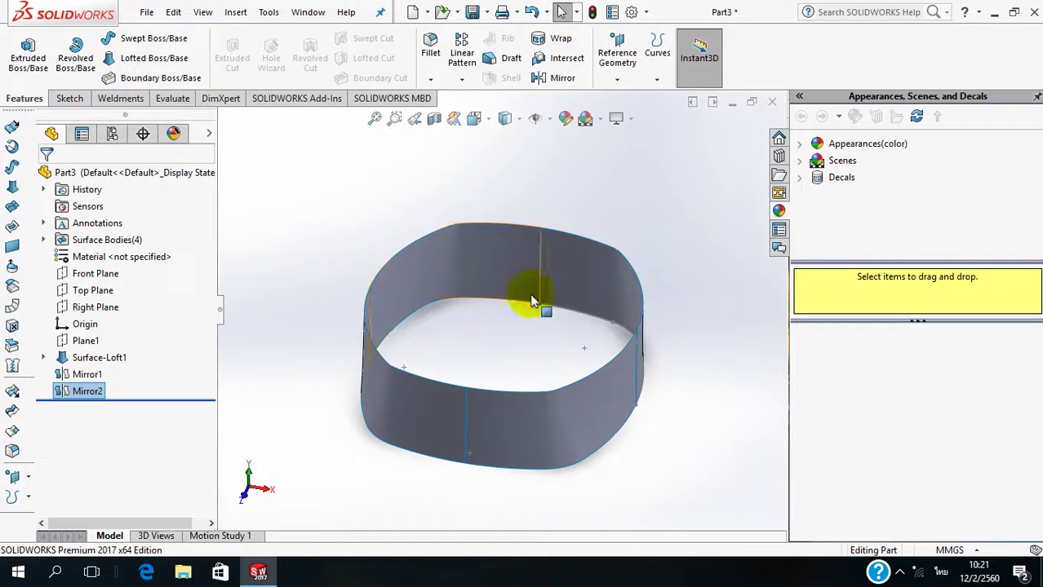
{"action": "left_click", "coordinate": [241, 19]}
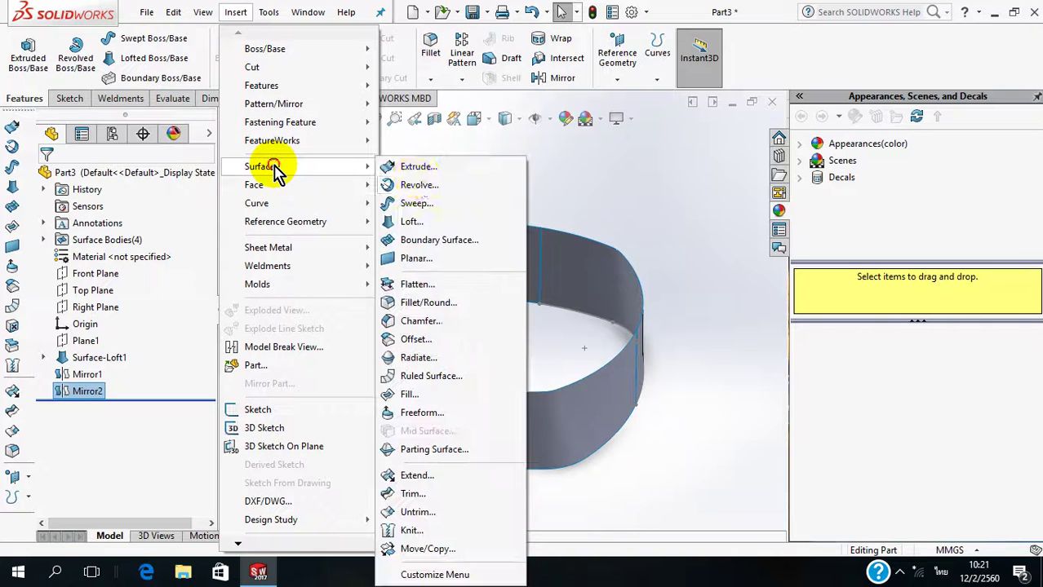
{"action": "mouse_move", "coordinate": [259, 166]}
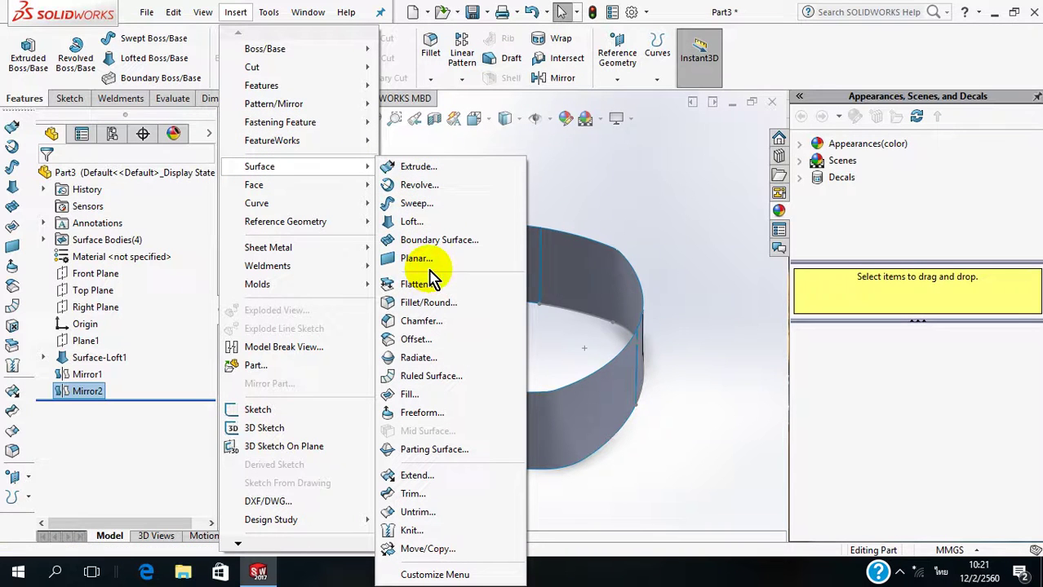
Step: Create Surface-Fill1 bounded by the band's four edges, then check the patch from several angles
{"action": "left_click", "coordinate": [447, 397]}
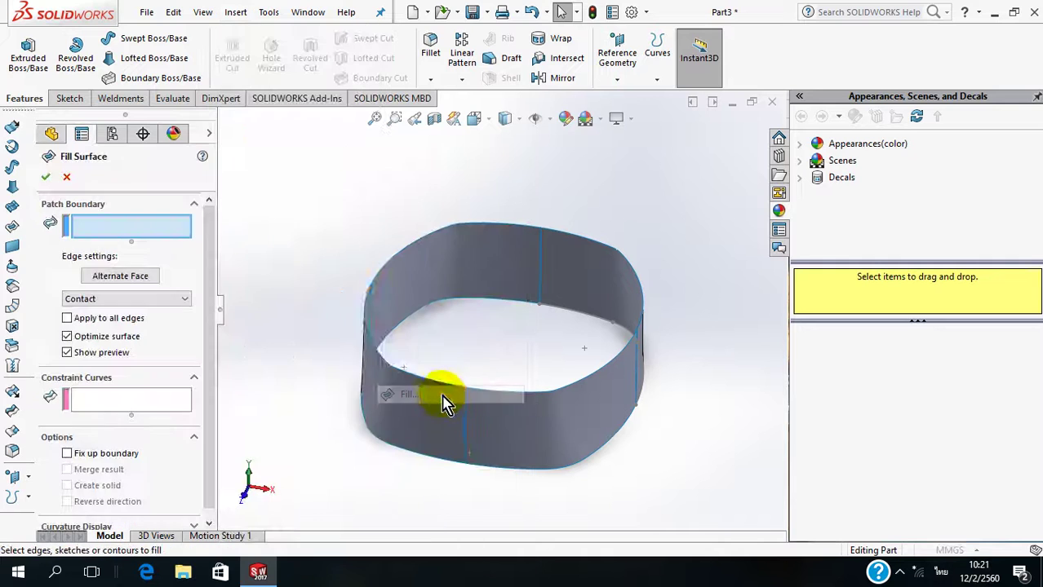
{"action": "left_click", "coordinate": [416, 246]}
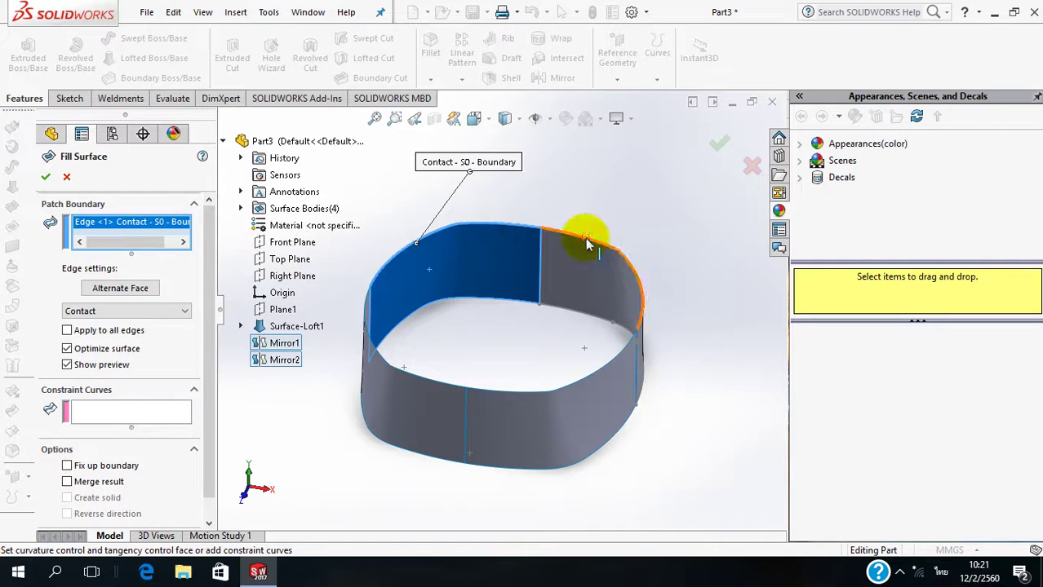
{"action": "left_click", "coordinate": [585, 238]}
{"action": "left_click", "coordinate": [589, 379]}
{"action": "left_click", "coordinate": [435, 382]}
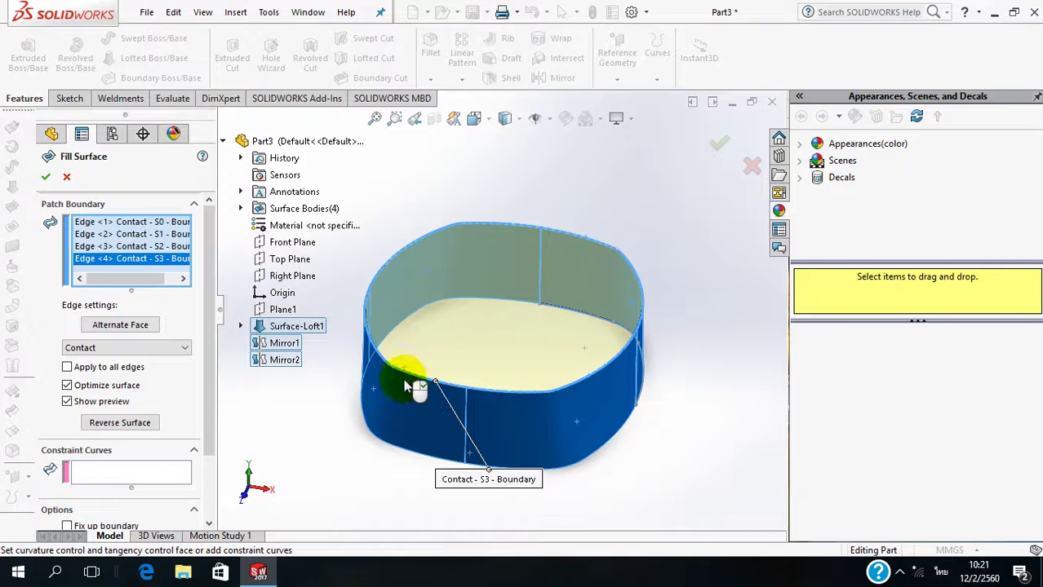
{"action": "left_click", "coordinate": [47, 178]}
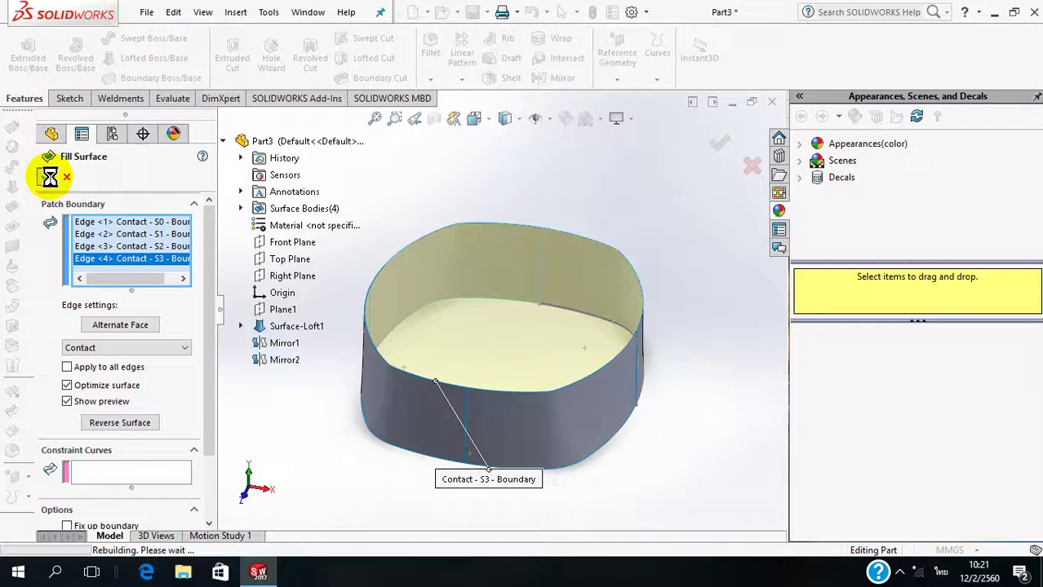
{"action": "mouse_move", "coordinate": [367, 377]}
{"action": "middle_mouse_down"}
{"action": "mouse_move", "coordinate": [431, 279]}
{"action": "mouse_move", "coordinate": [447, 202]}
{"action": "mouse_move", "coordinate": [417, 130]}
{"action": "middle_mouse_up"}
{"action": "mouse_move", "coordinate": [485, 417]}
{"action": "middle_mouse_down"}
{"action": "mouse_move", "coordinate": [517, 361]}
{"action": "mouse_move", "coordinate": [495, 326]}
{"action": "middle_mouse_up"}
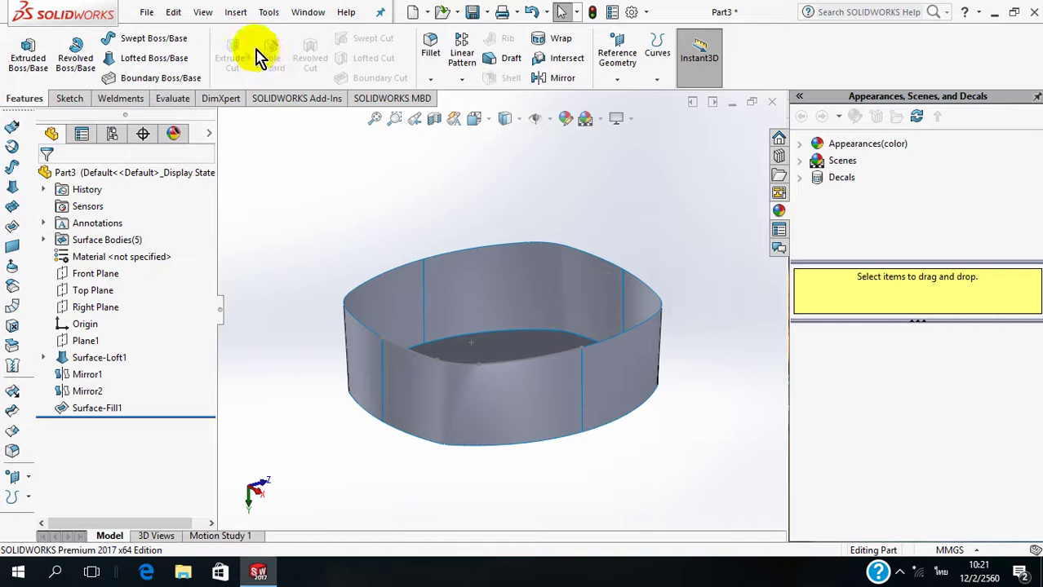
Step: Create Surface-Fill2 from three remaining edges and the inner sketch curve to close the top
{"action": "left_click", "coordinate": [236, 14]}
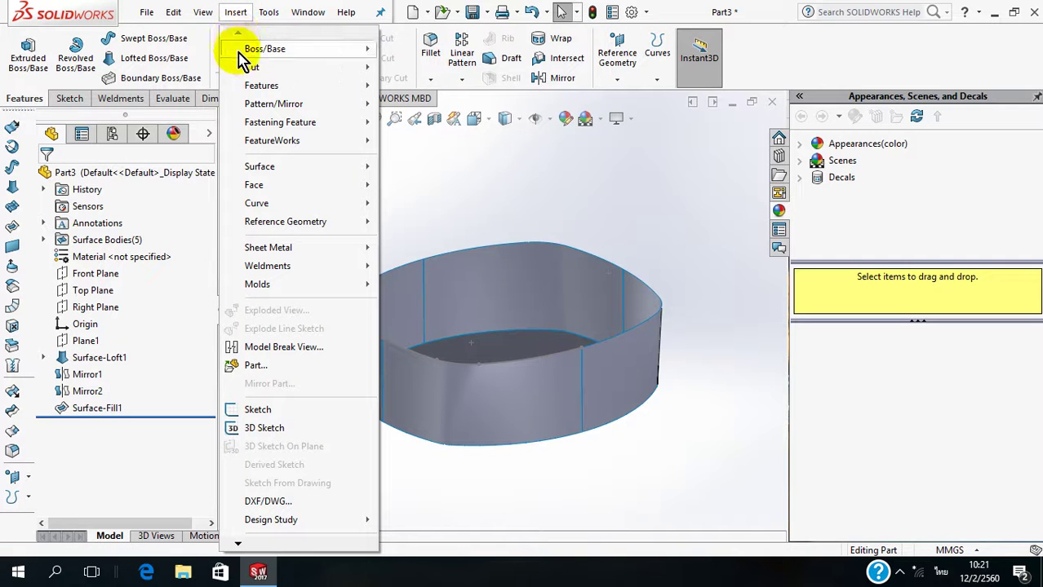
{"action": "mouse_move", "coordinate": [259, 167]}
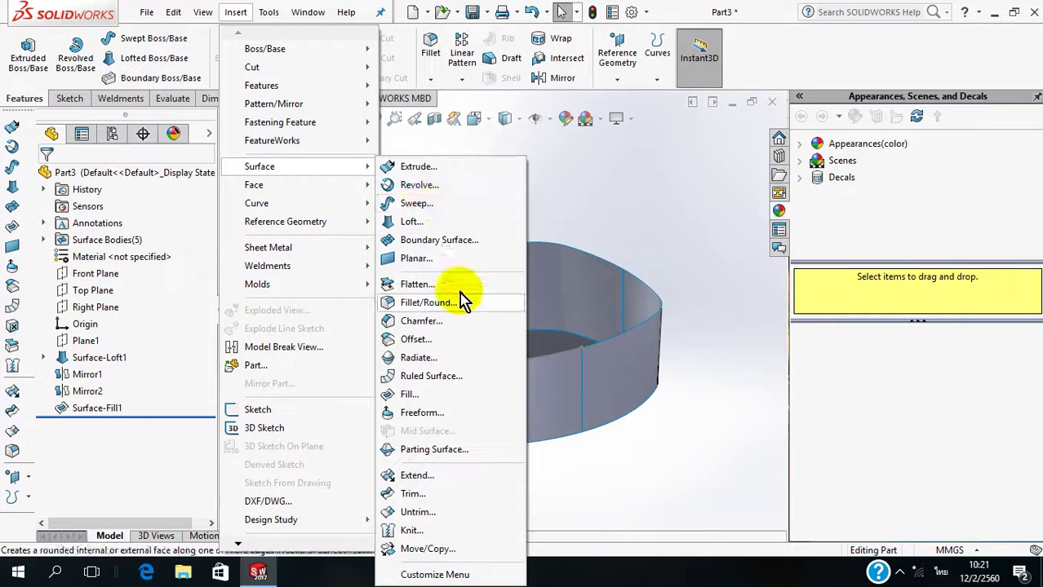
{"action": "left_click", "coordinate": [443, 394]}
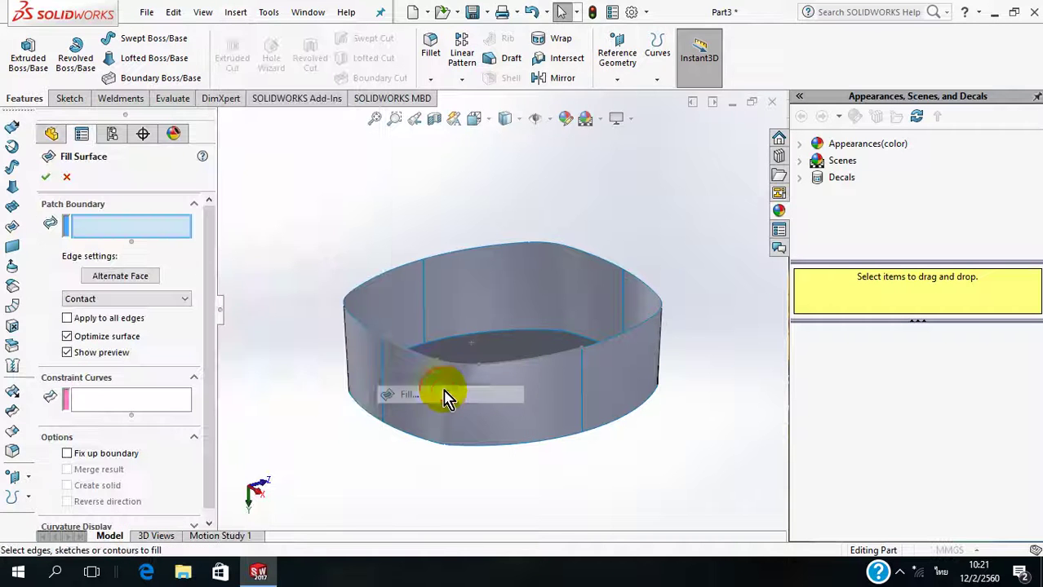
{"action": "left_click", "coordinate": [460, 248]}
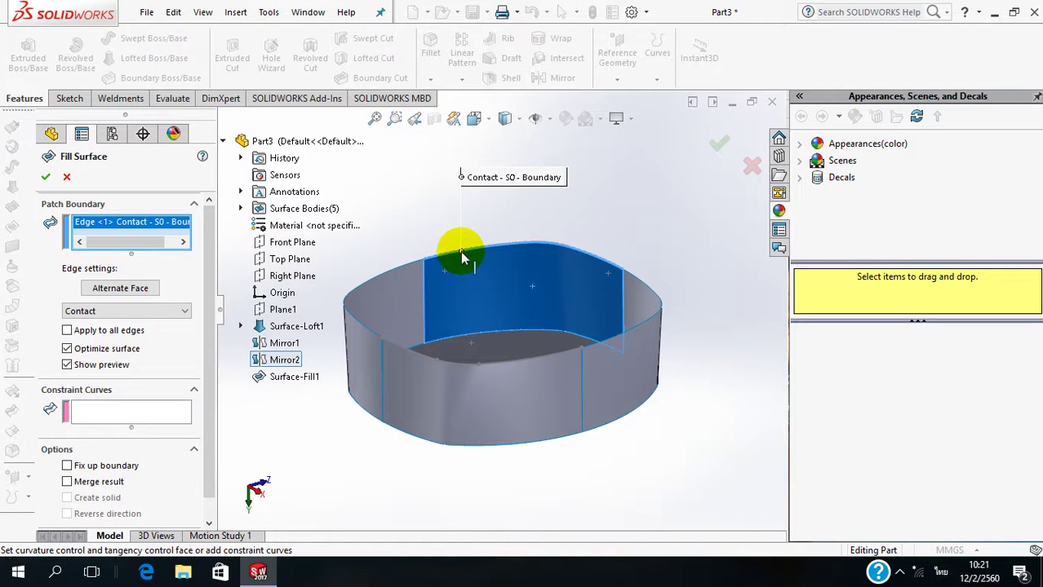
{"action": "left_click", "coordinate": [393, 270]}
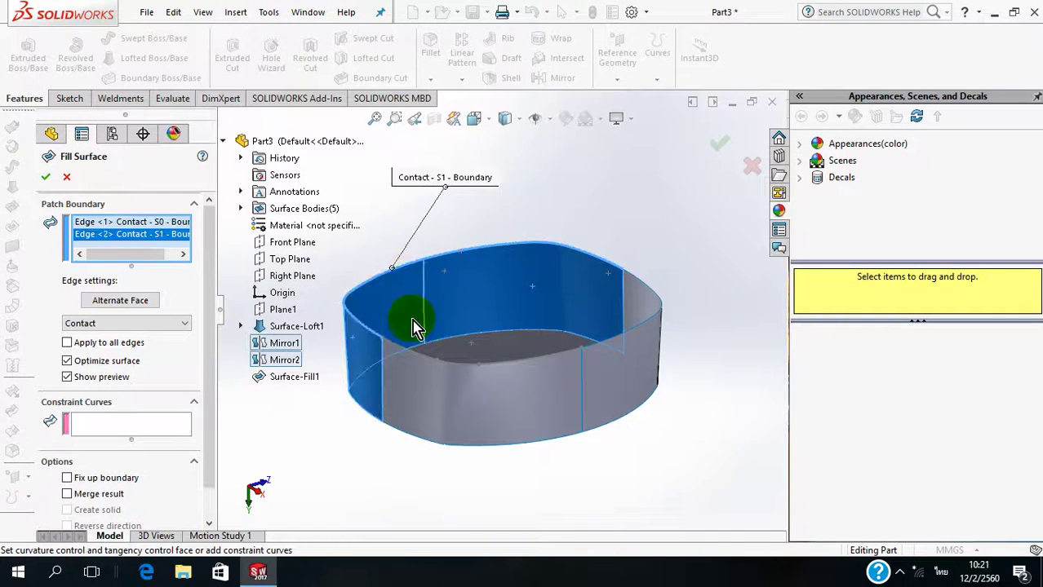
{"action": "left_click", "coordinate": [416, 362]}
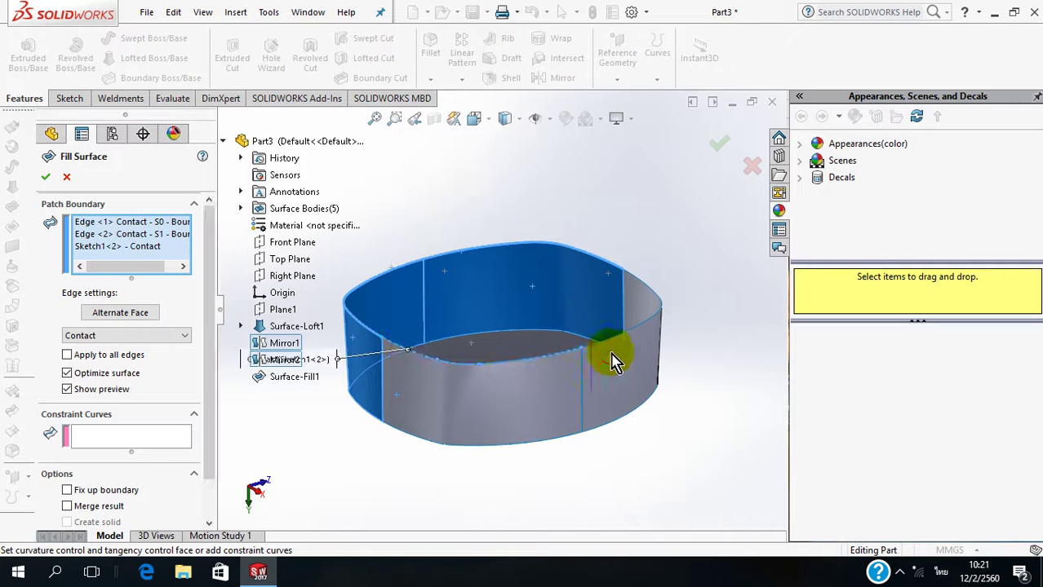
{"action": "left_click", "coordinate": [645, 324]}
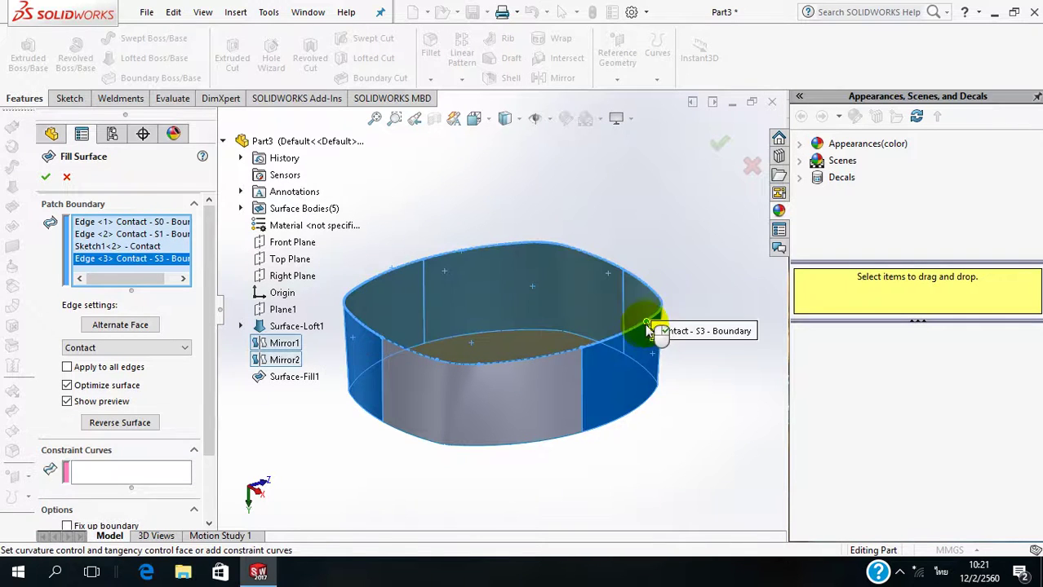
{"action": "left_click", "coordinate": [47, 177]}
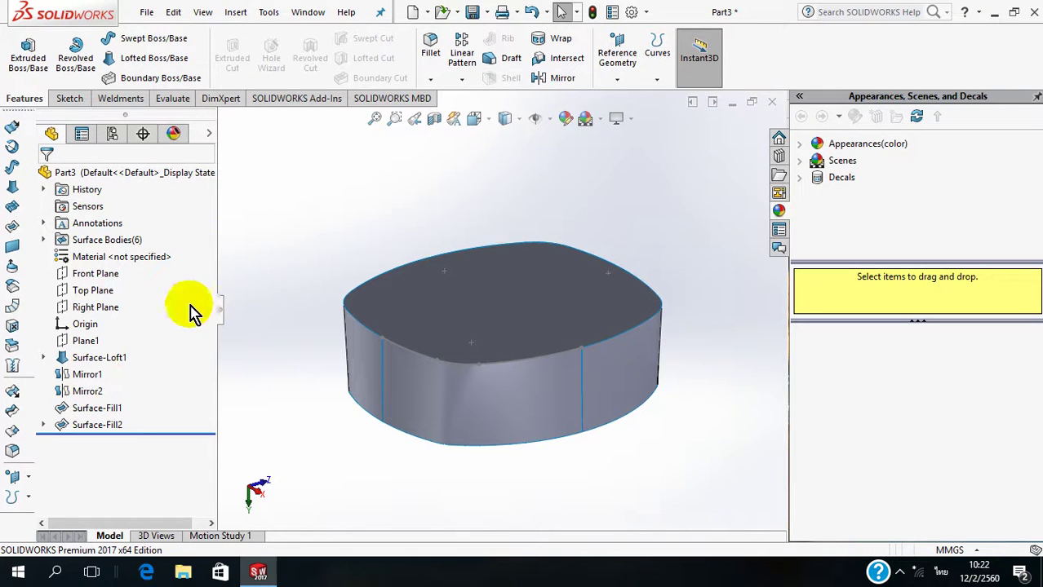
{"action": "left_click", "coordinate": [238, 13]}
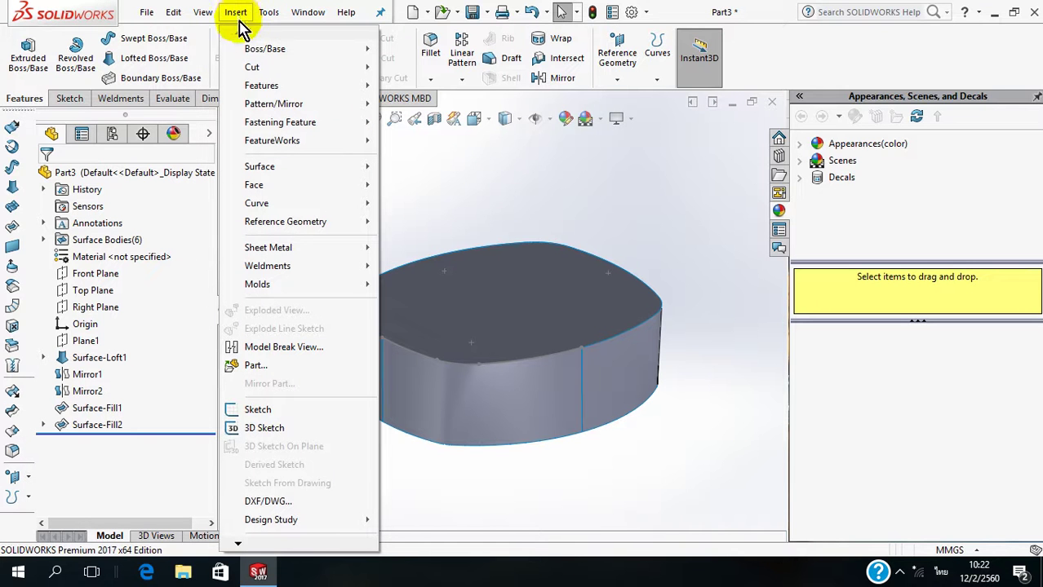
{"action": "mouse_move", "coordinate": [259, 166]}
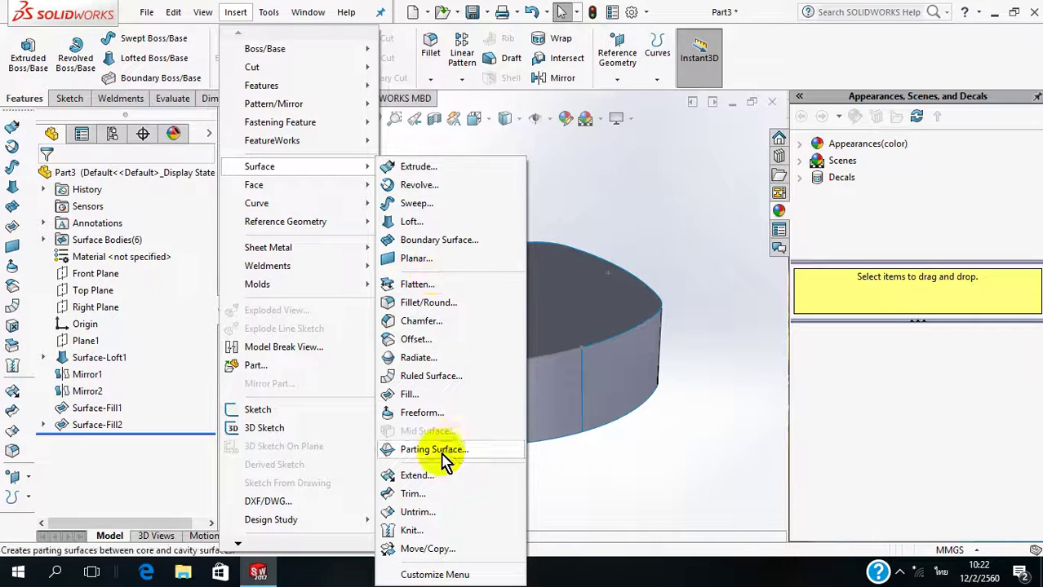
Step: Knit the two fill surfaces and four side surfaces into Surface-Knit1 as a solid
{"action": "left_click", "coordinate": [411, 531]}
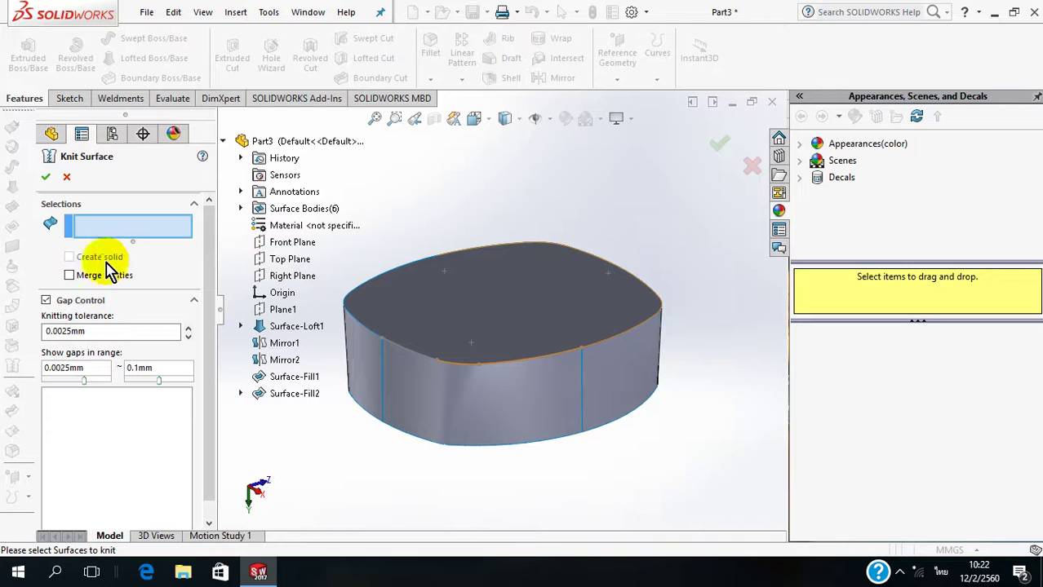
{"action": "left_click", "coordinate": [525, 304]}
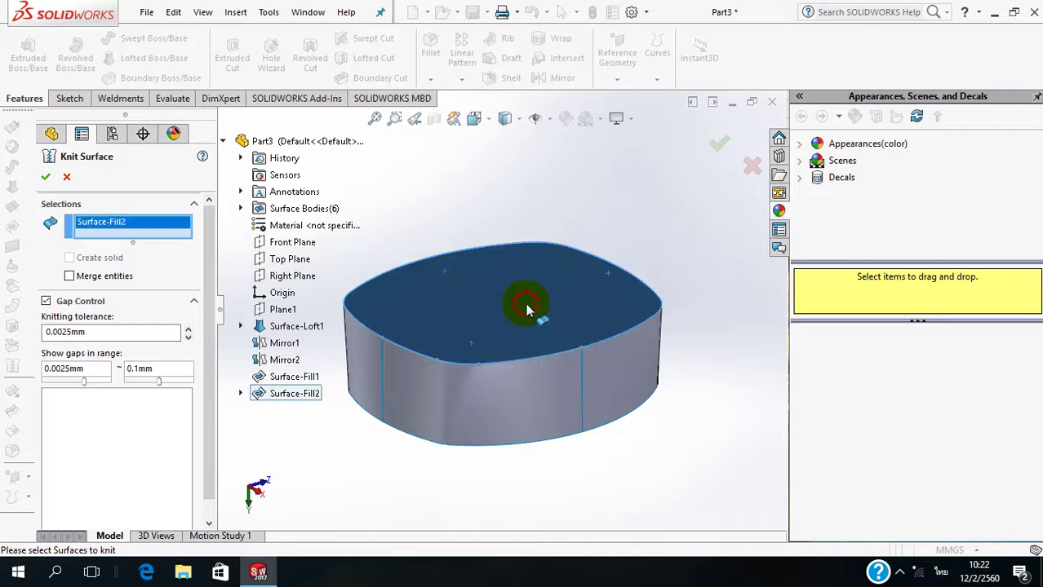
{"action": "left_click", "coordinate": [520, 396]}
{"action": "left_click", "coordinate": [607, 398]}
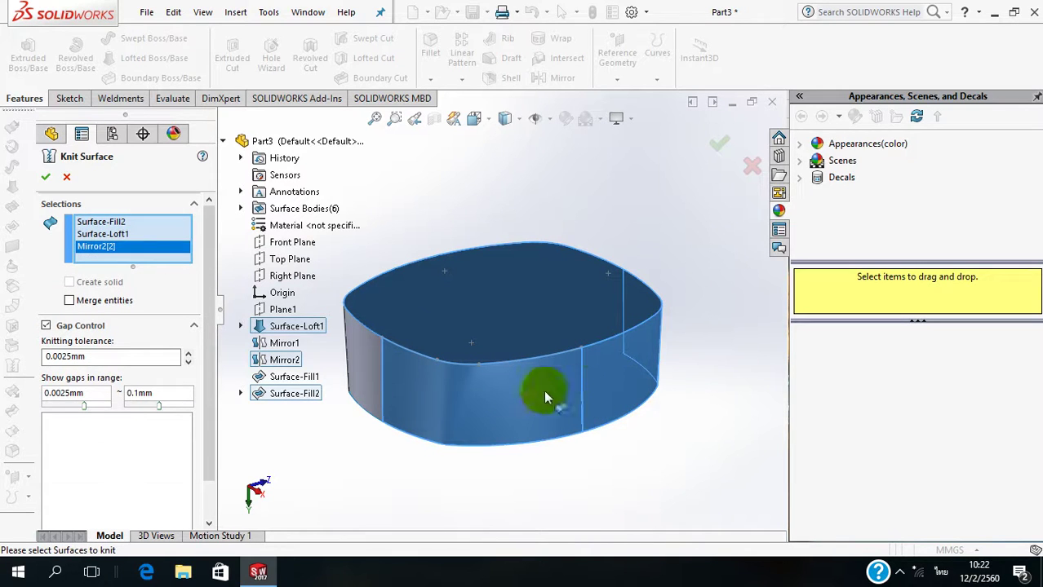
{"action": "left_click", "coordinate": [356, 368]}
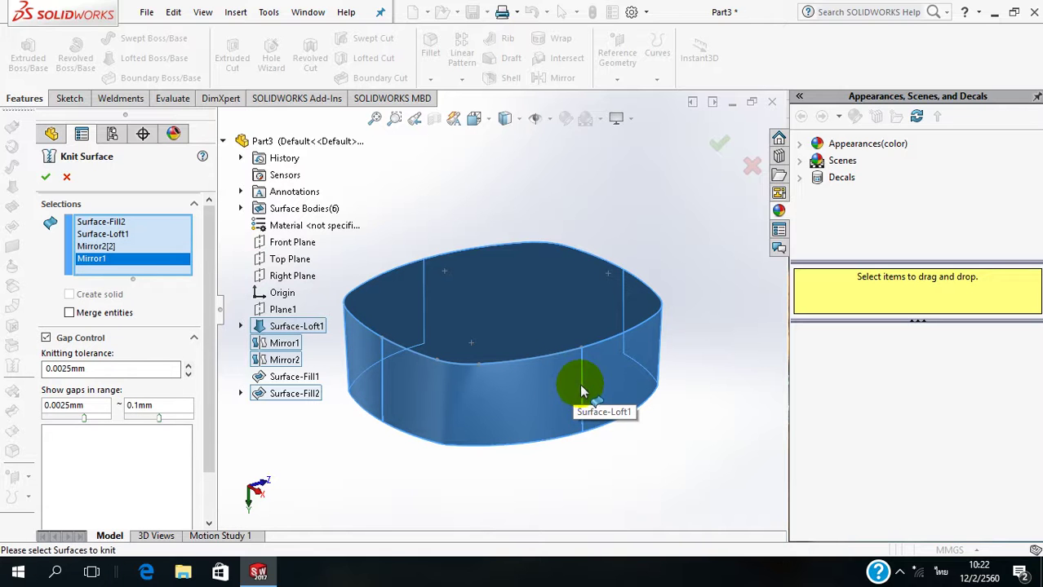
{"action": "mouse_move", "coordinate": [594, 375]}
{"action": "middle_mouse_down"}
{"action": "mouse_move", "coordinate": [465, 396]}
{"action": "mouse_move", "coordinate": [403, 435]}
{"action": "middle_mouse_up"}
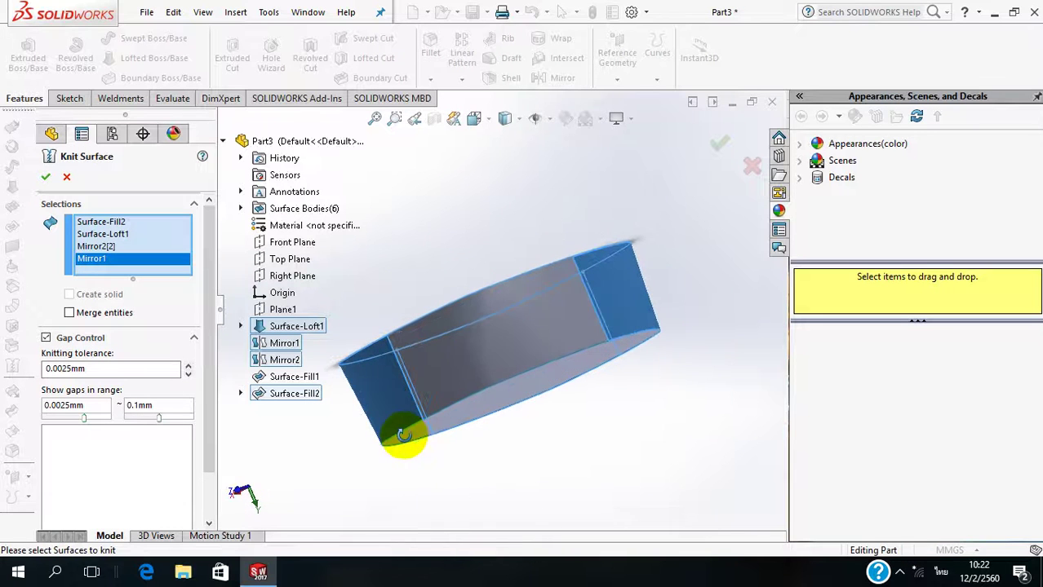
{"action": "left_click", "coordinate": [513, 354]}
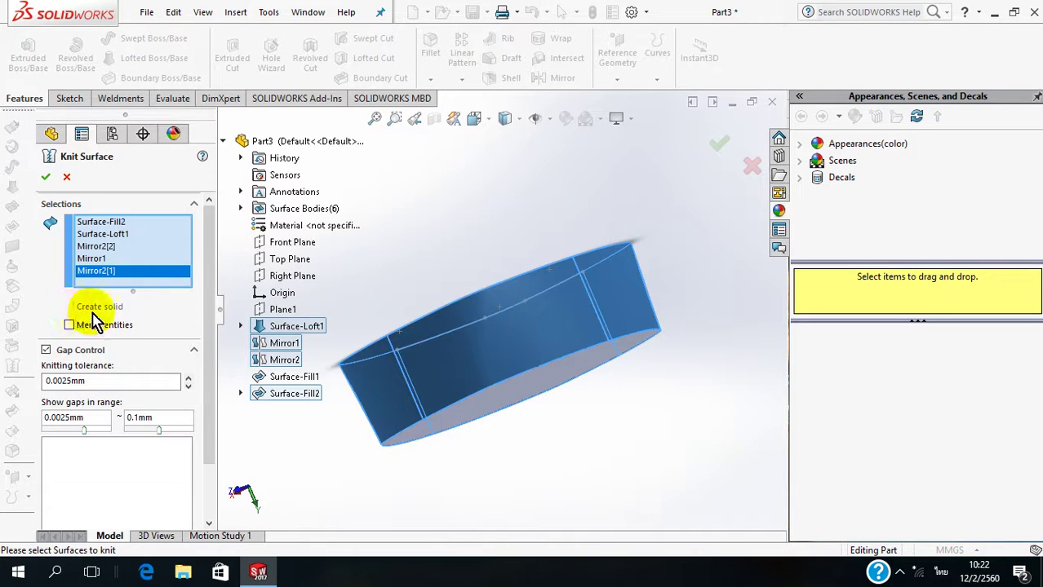
{"action": "left_click", "coordinate": [497, 405]}
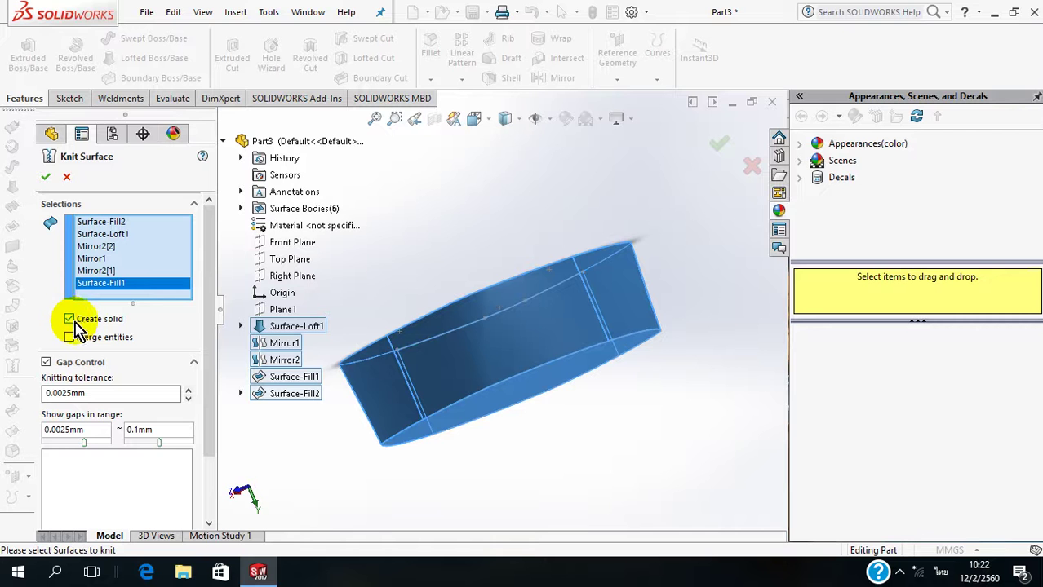
{"action": "left_click", "coordinate": [46, 179]}
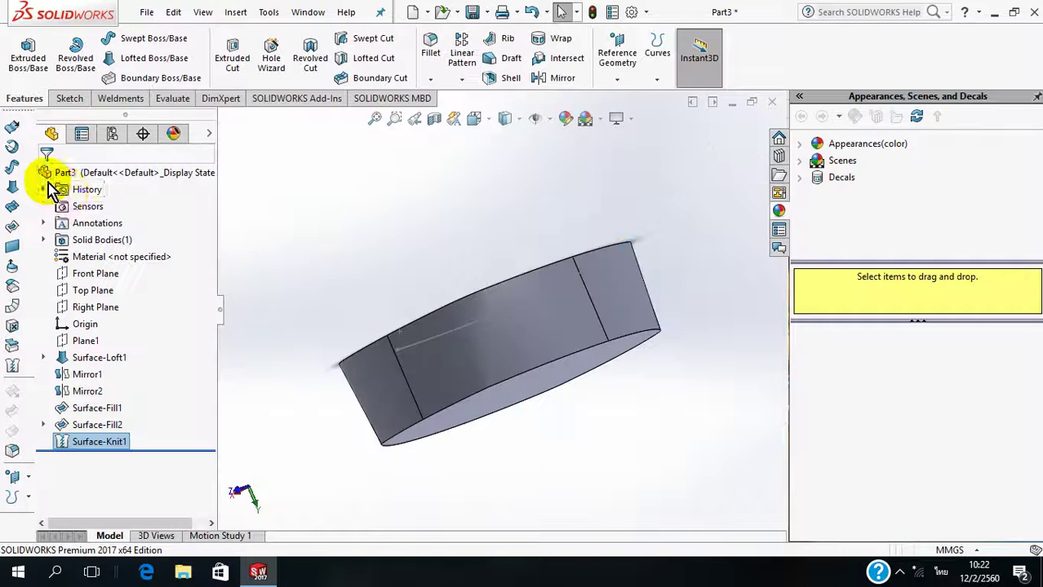
Step: Apply a 5 mm fillet to the top face's edges and inspect the rounded rim
{"action": "mouse_move", "coordinate": [578, 481]}
{"action": "middle_mouse_down"}
{"action": "mouse_move", "coordinate": [574, 409]}
{"action": "mouse_move", "coordinate": [542, 297]}
{"action": "mouse_move", "coordinate": [624, 442]}
{"action": "mouse_move", "coordinate": [702, 447]}
{"action": "middle_mouse_up"}
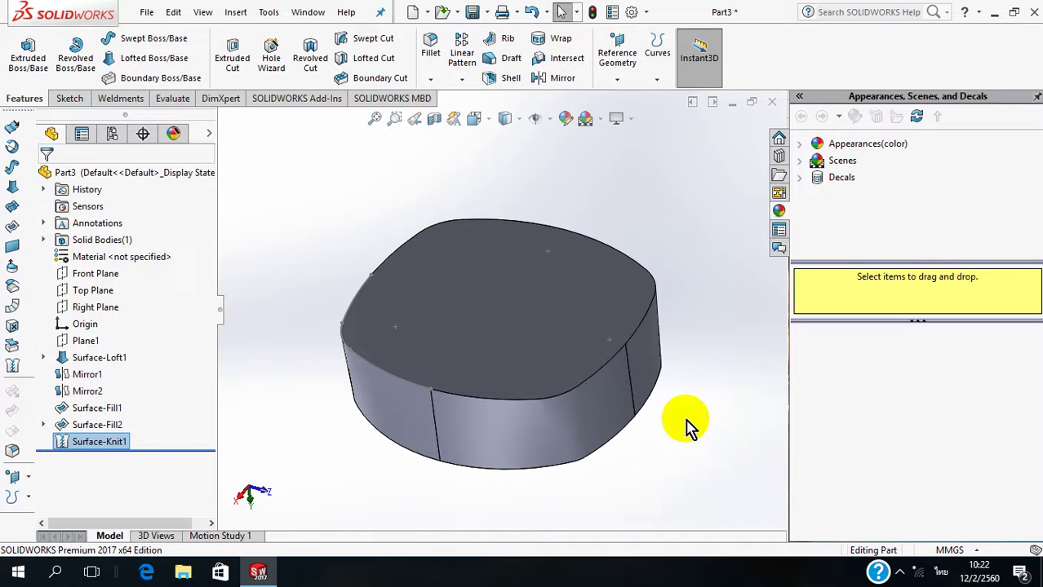
{"action": "left_click", "coordinate": [430, 45]}
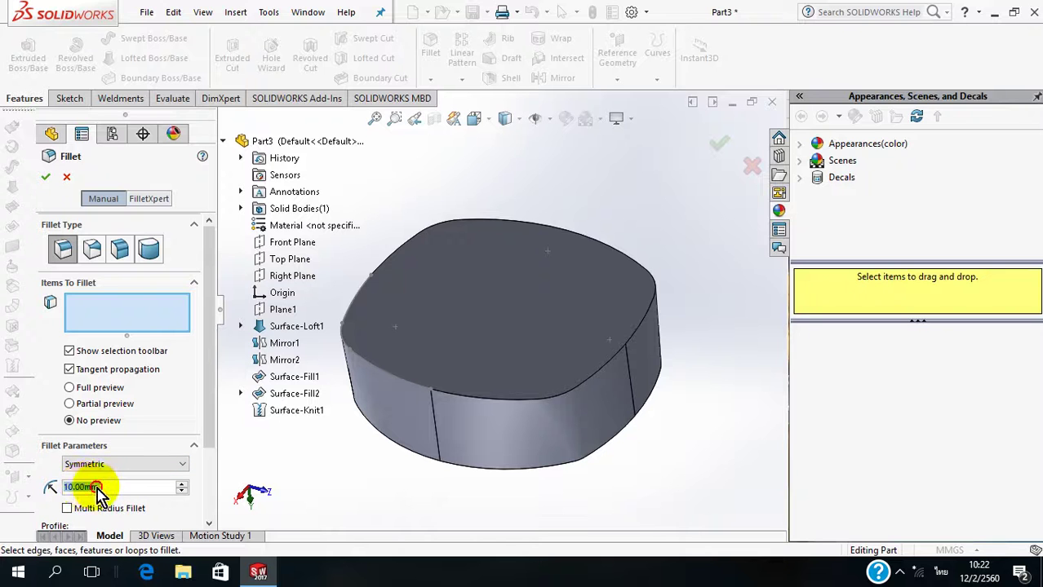
{"action": "left_click_drag", "start_coordinate": [106, 487], "coordinate": [41, 483]}
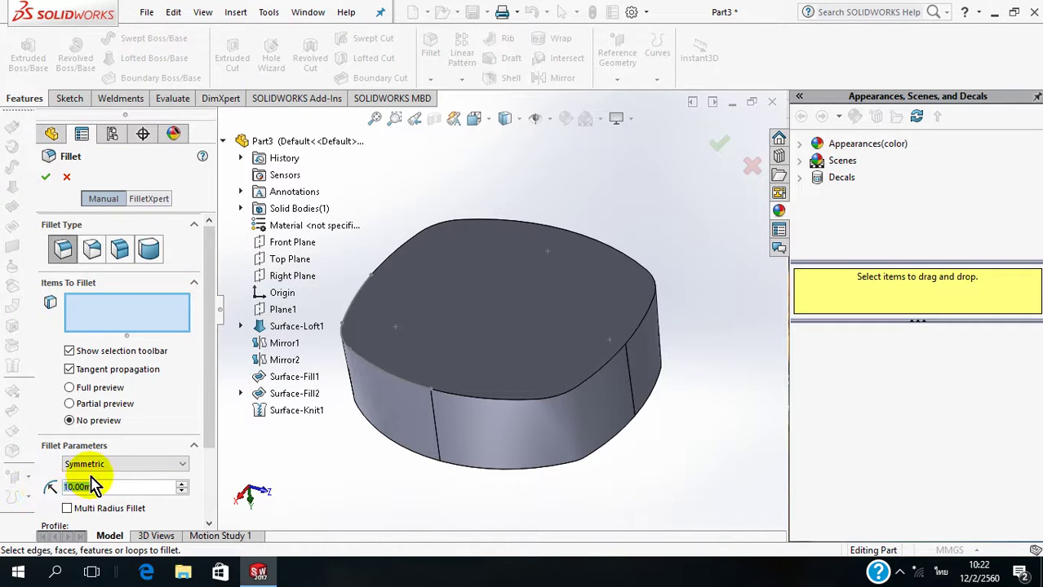
{"action": "type", "text": "5"}
{"action": "left_click", "coordinate": [563, 320]}
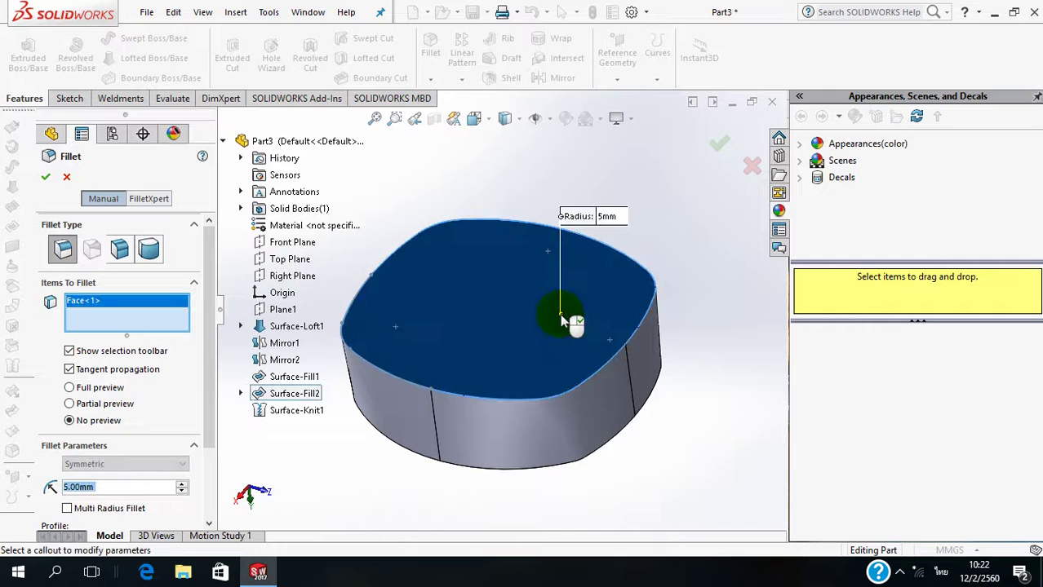
{"action": "left_click", "coordinate": [47, 182]}
{"action": "mouse_move", "coordinate": [426, 294]}
{"action": "middle_mouse_down"}
{"action": "mouse_move", "coordinate": [426, 205]}
{"action": "mouse_move", "coordinate": [433, 275]}
{"action": "middle_mouse_up"}
{"action": "scroll", "coordinate": [481, 326], "scroll_direction": "down", "scroll_amount": 1}
{"action": "scroll", "coordinate": [489, 336], "scroll_direction": "down", "scroll_amount": 2}
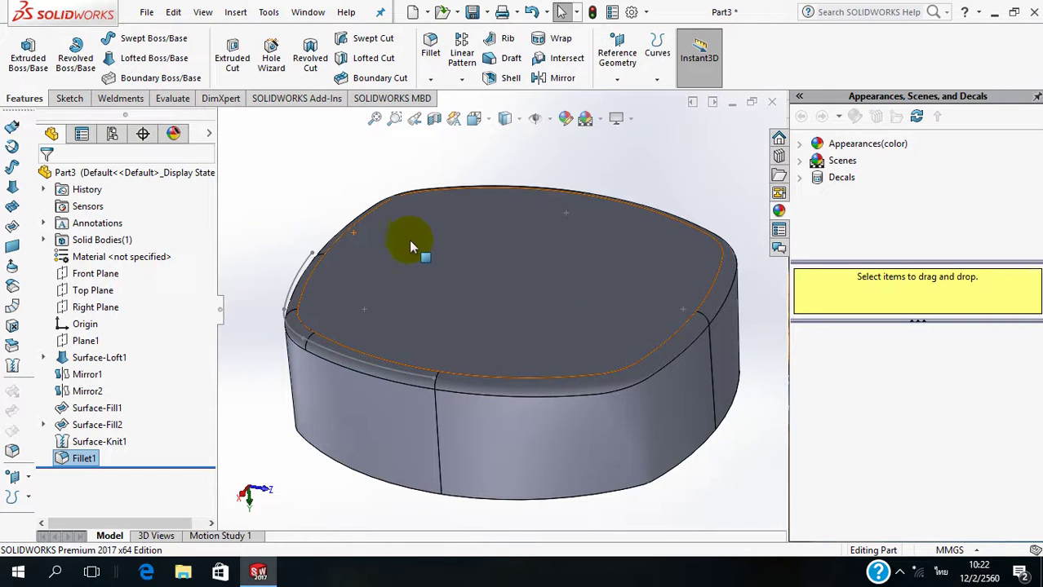
{"action": "right_click", "coordinate": [145, 171]}
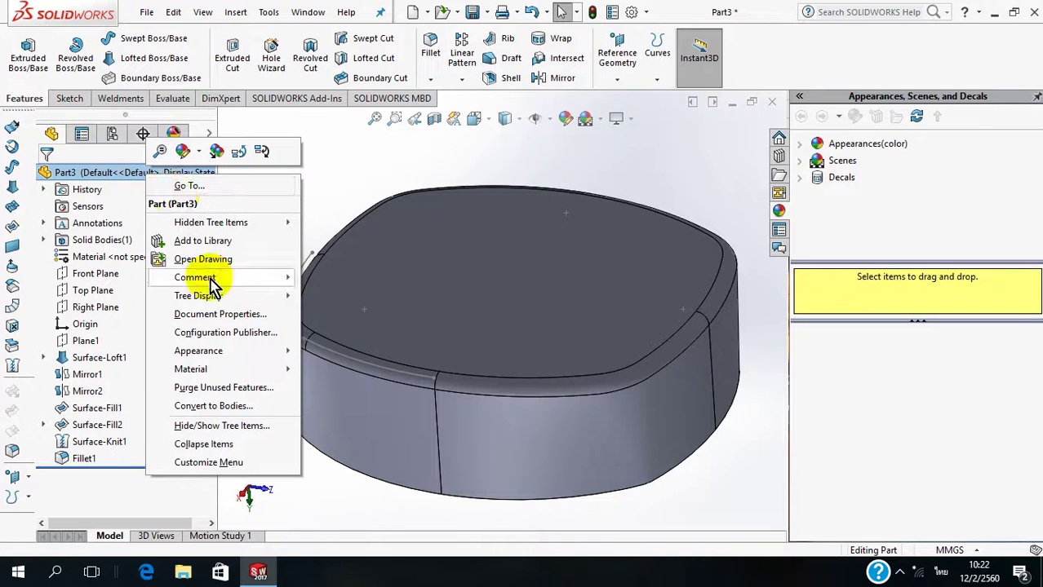
{"action": "mouse_move", "coordinate": [190, 369]}
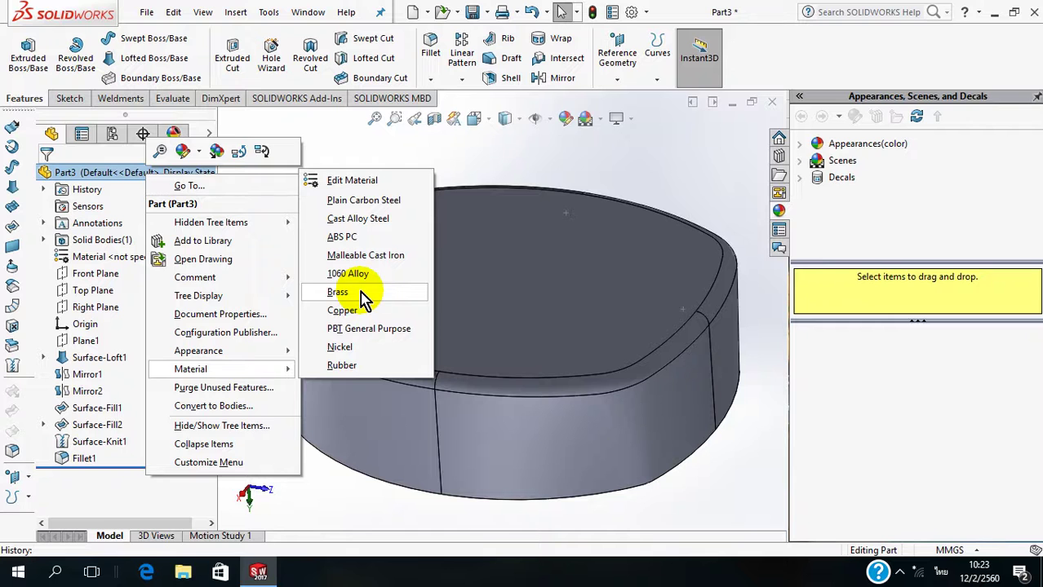
Step: Assign Brass as the part's material and check its mass properties
{"action": "left_click", "coordinate": [362, 296]}
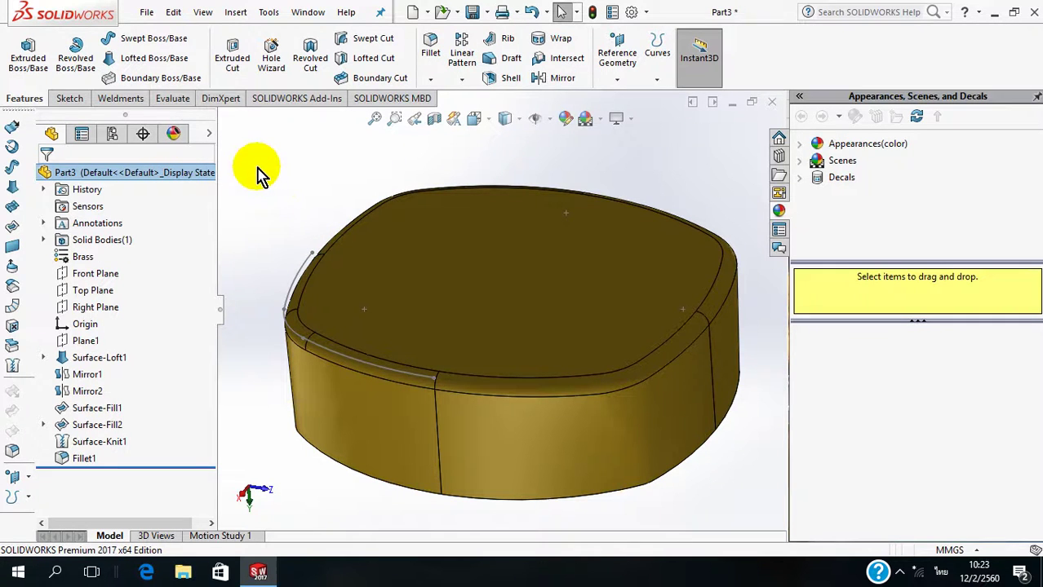
{"action": "left_click", "coordinate": [173, 99]}
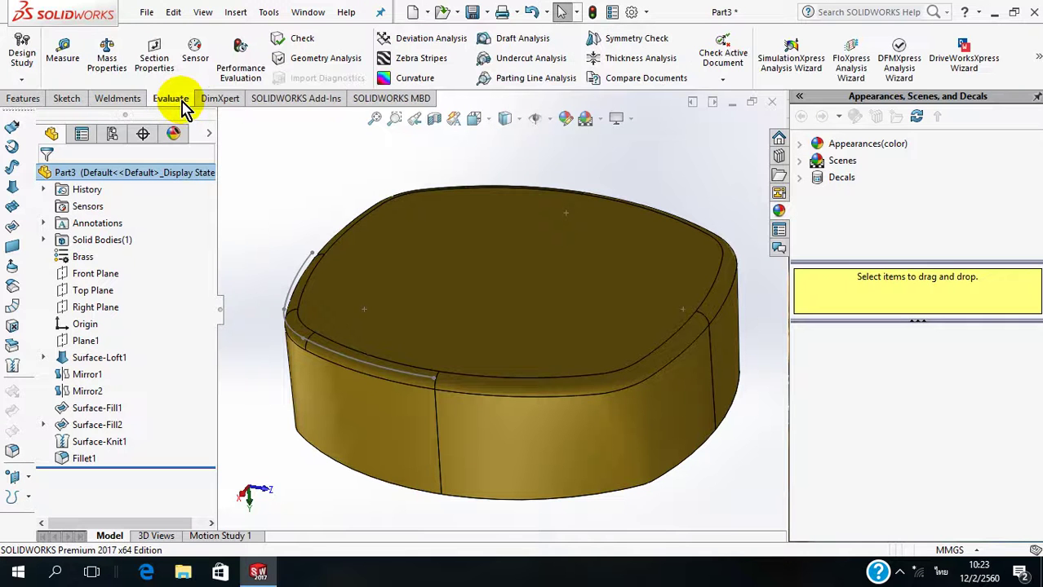
{"action": "left_click", "coordinate": [109, 65]}
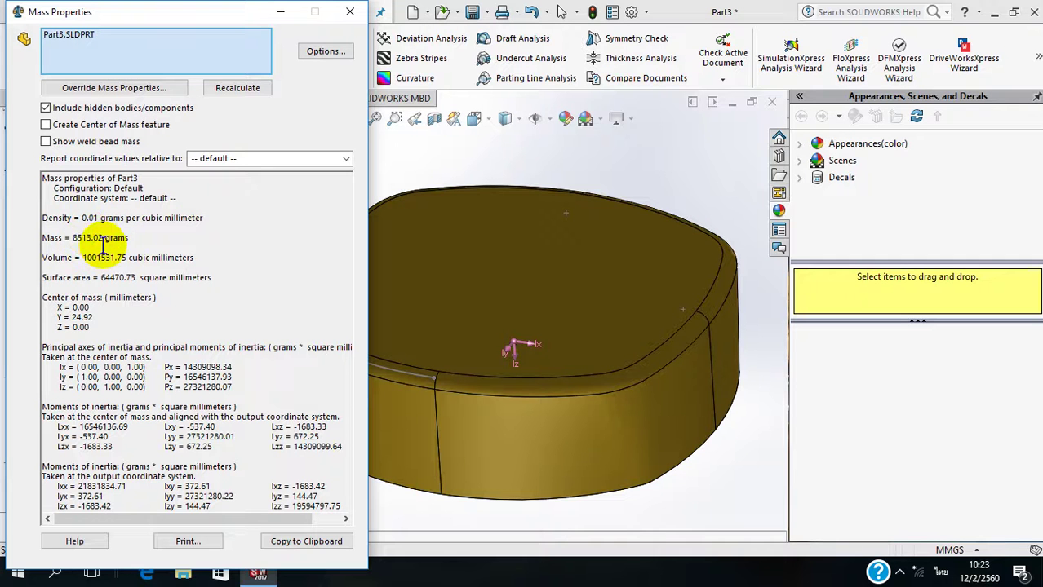
{"action": "left_click", "coordinate": [350, 11]}
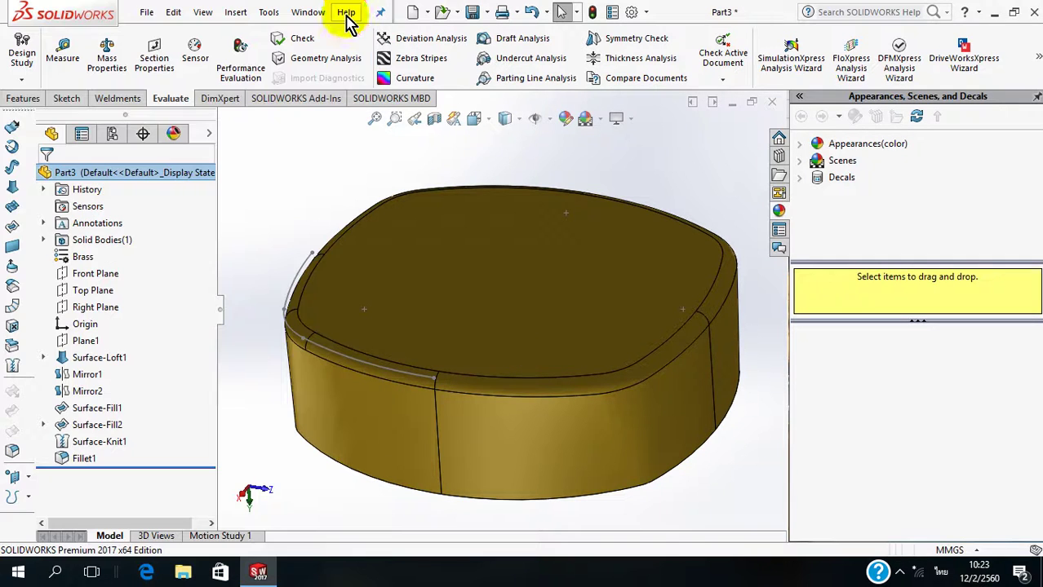
Step: Switch the part's material to ABS PC and recheck mass properties (1071.64 grams)
{"action": "right_click", "coordinate": [155, 173]}
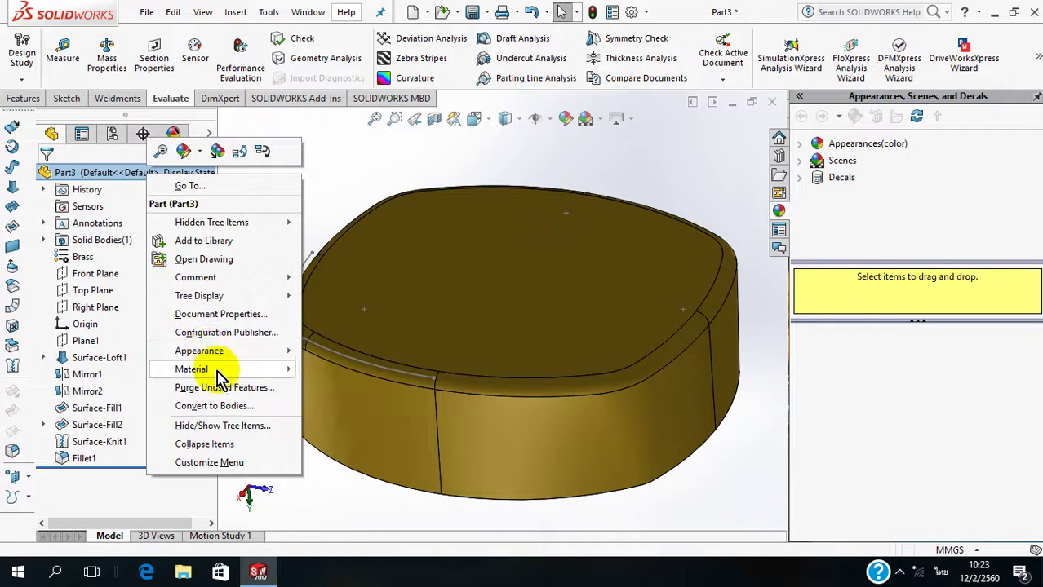
{"action": "mouse_move", "coordinate": [192, 369]}
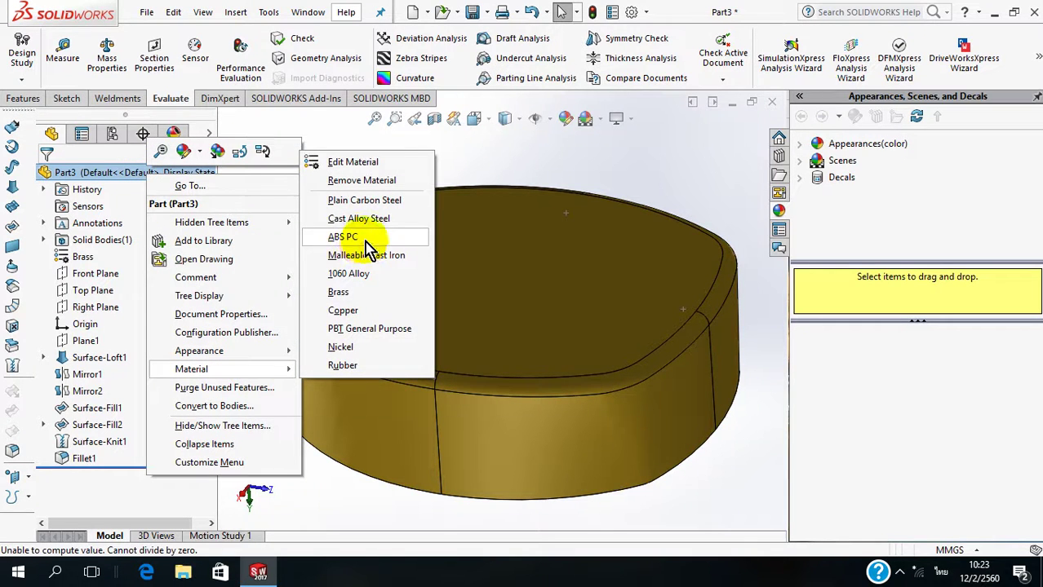
{"action": "left_click", "coordinate": [359, 237]}
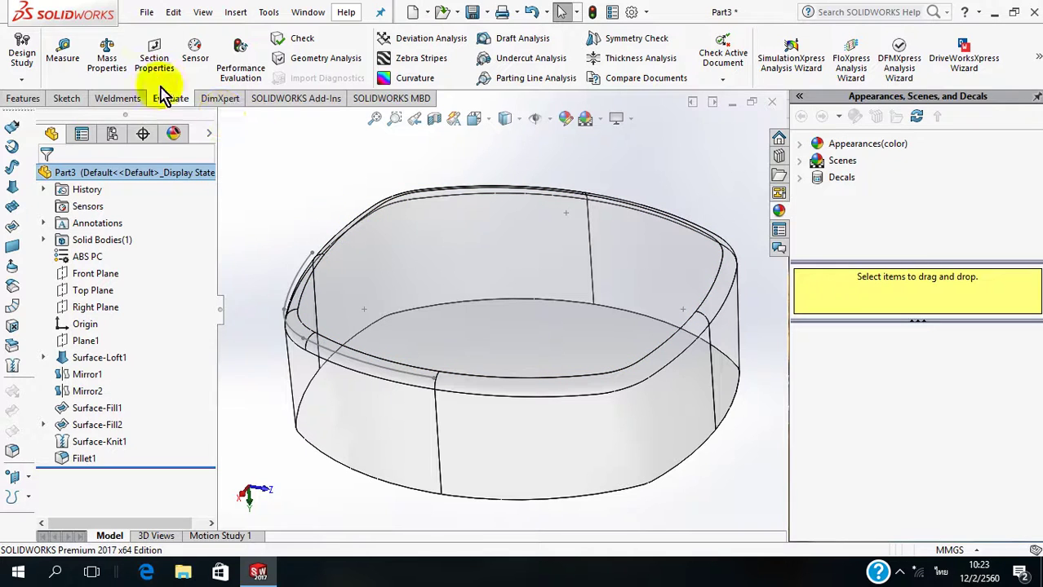
{"action": "left_click", "coordinate": [107, 61]}
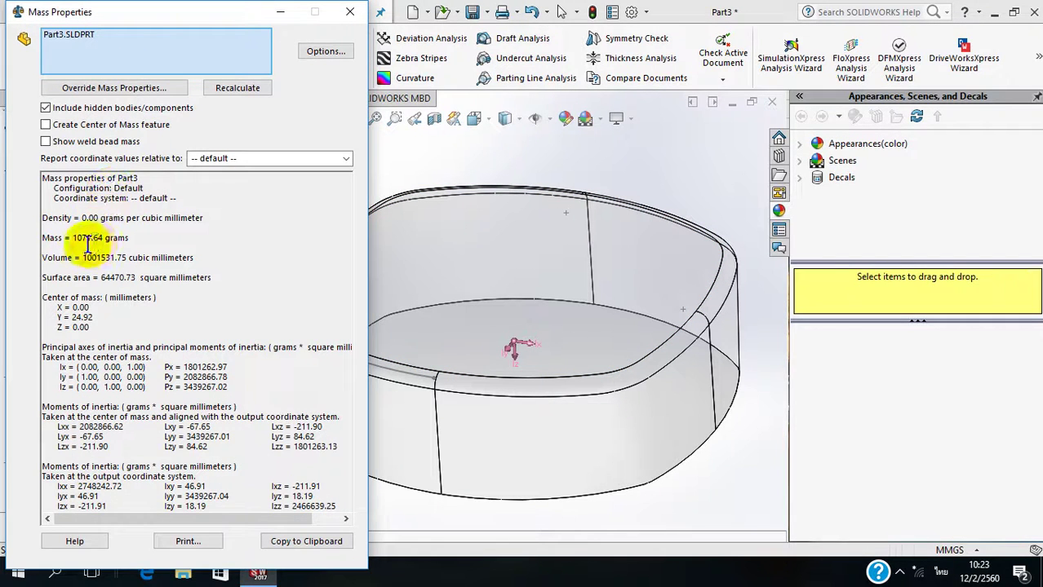
{"action": "left_click", "coordinate": [349, 16]}
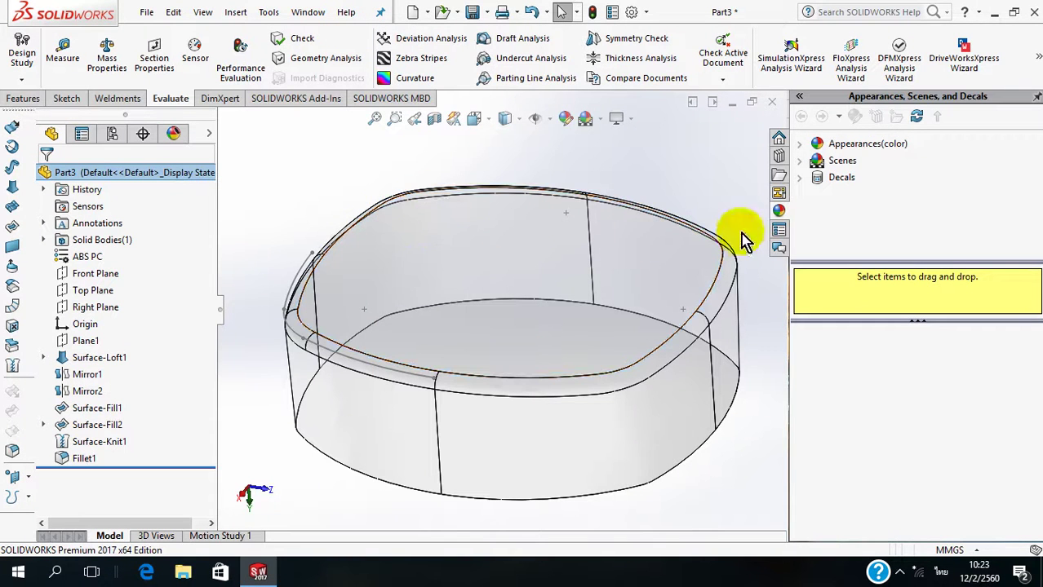
Step: Apply the checkerboard texture from the decals library to the whole part
{"action": "left_click", "coordinate": [804, 186]}
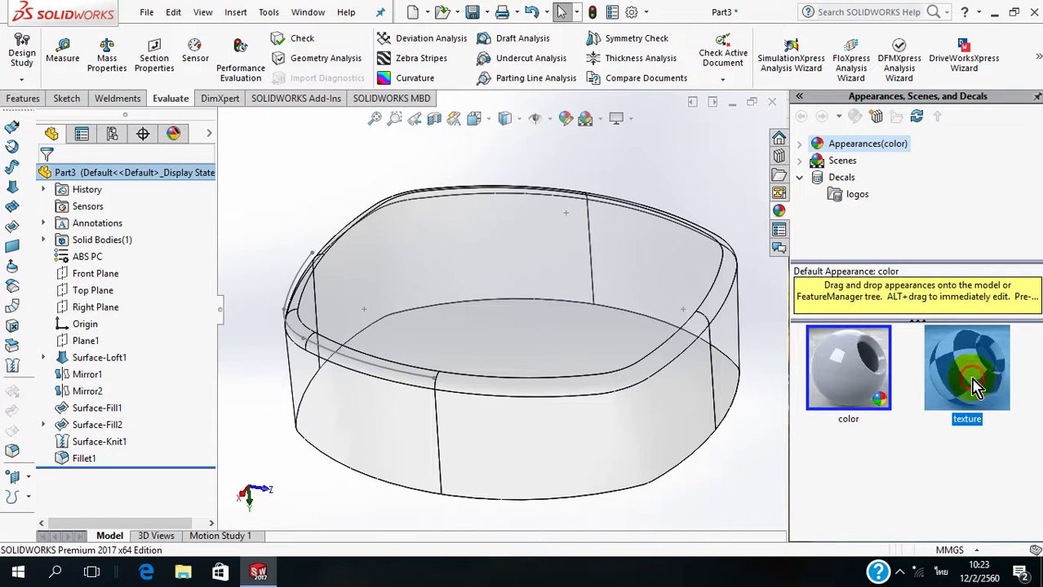
{"action": "left_click_drag", "start_coordinate": [979, 392], "coordinate": [602, 329]}
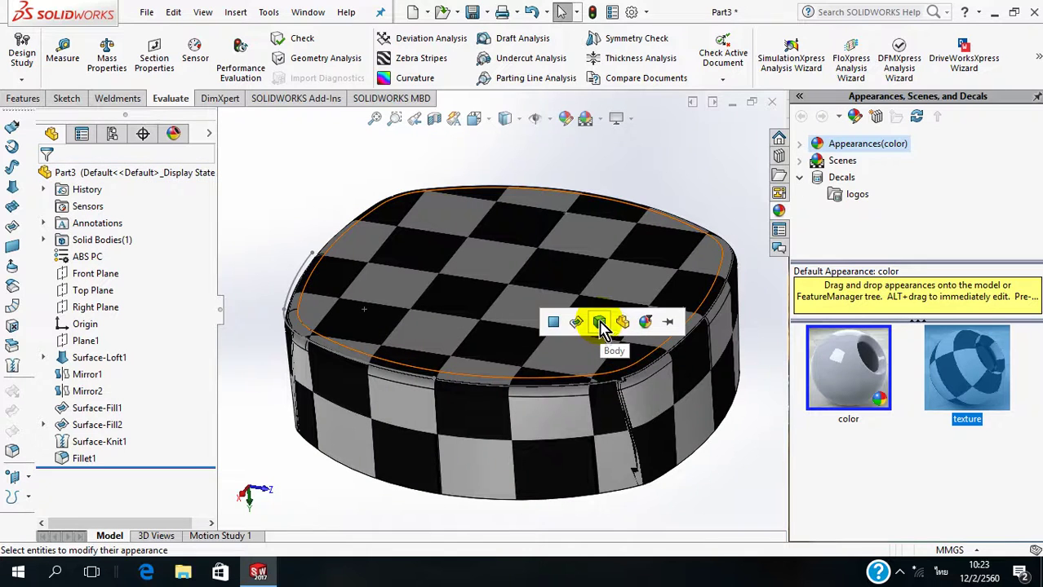
{"action": "left_click", "coordinate": [623, 324]}
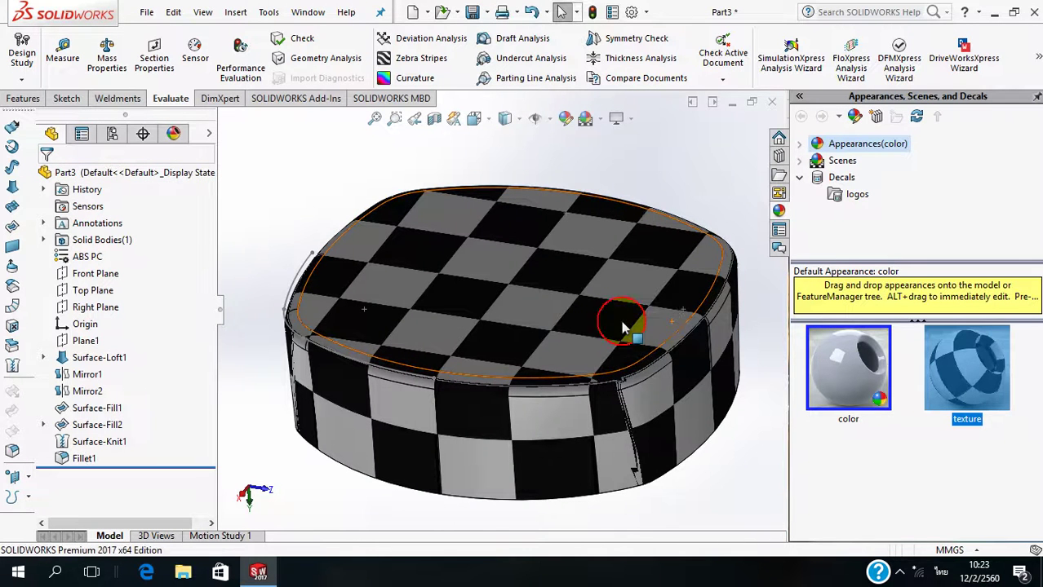
Step: Edit the checkerboard appearance, trying planar, spherical and cylindrical mapping styles
{"action": "left_click", "coordinate": [174, 134]}
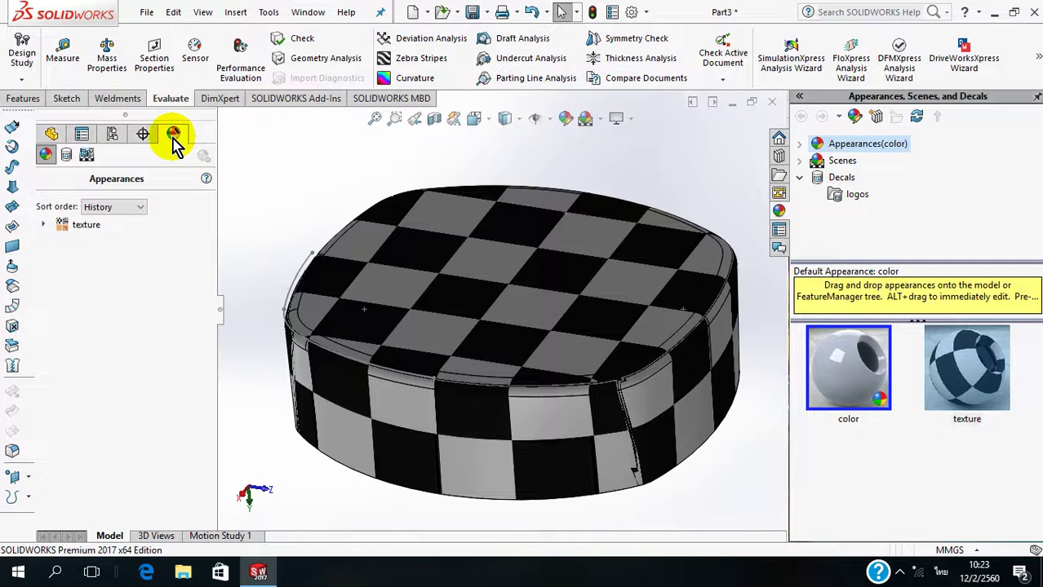
{"action": "mouse_move", "coordinate": [80, 226]}
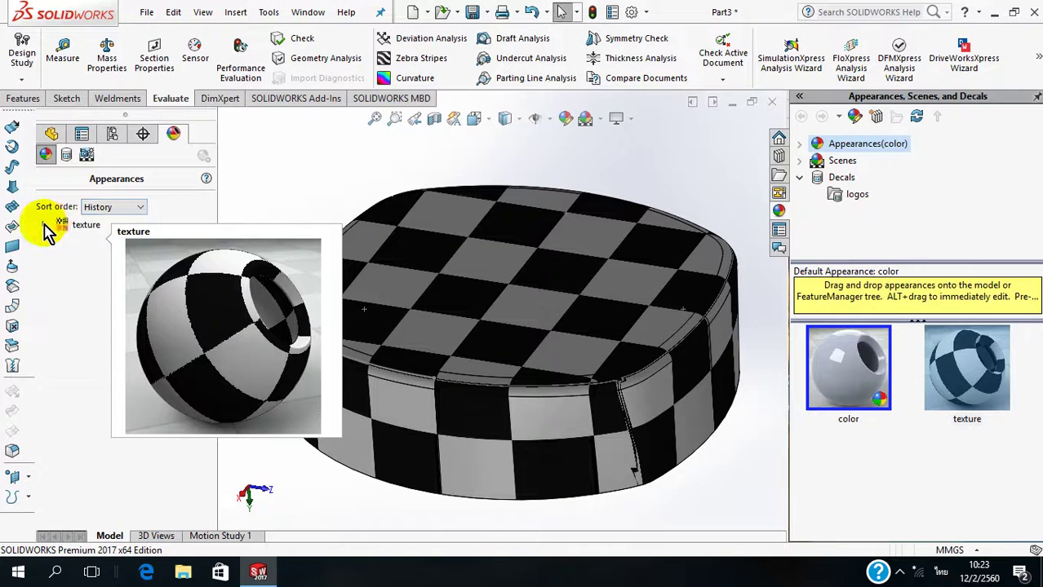
{"action": "left_click", "coordinate": [56, 231]}
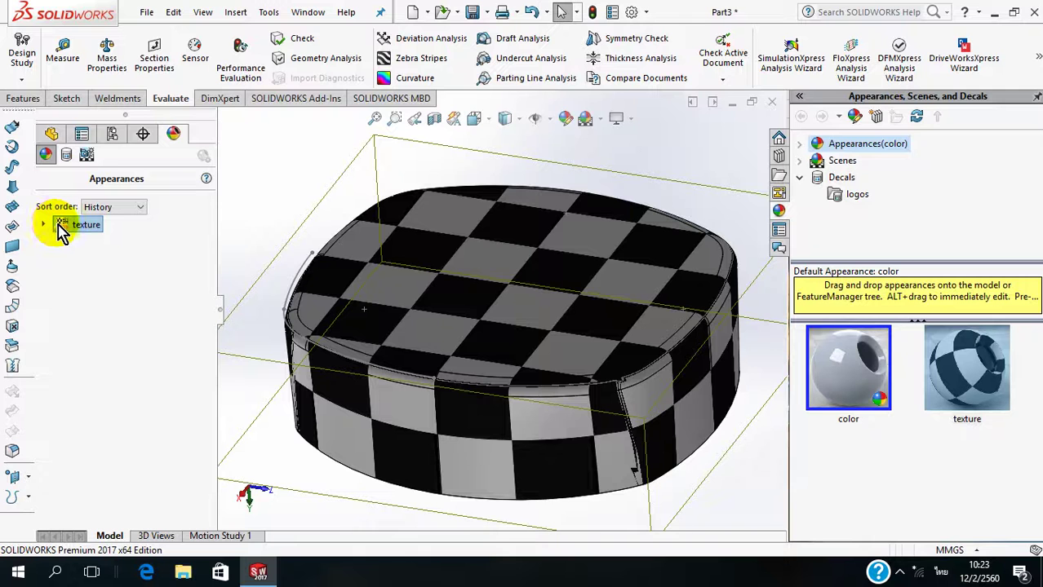
{"action": "right_click", "coordinate": [65, 232]}
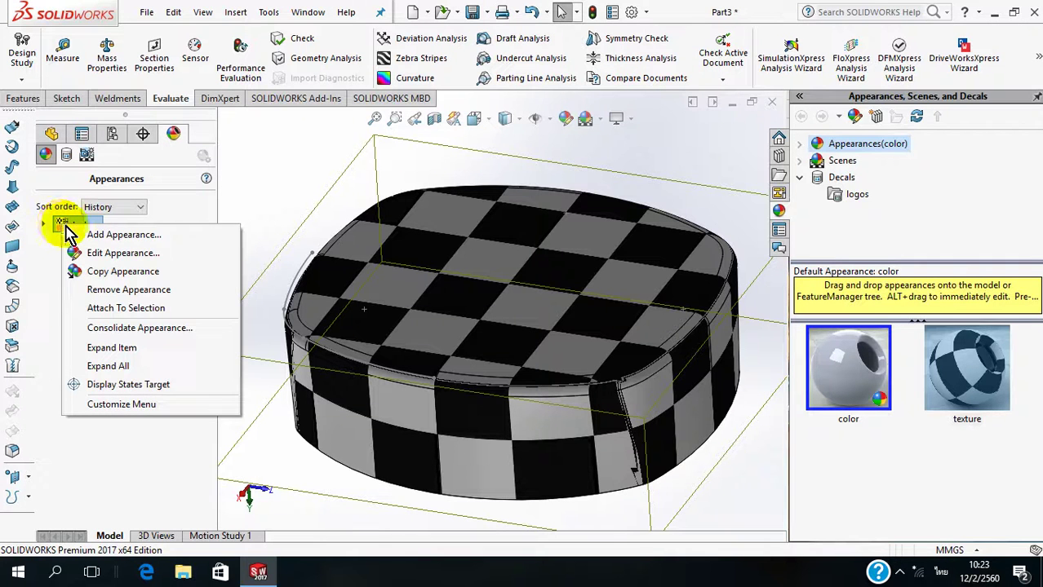
{"action": "left_click", "coordinate": [170, 254]}
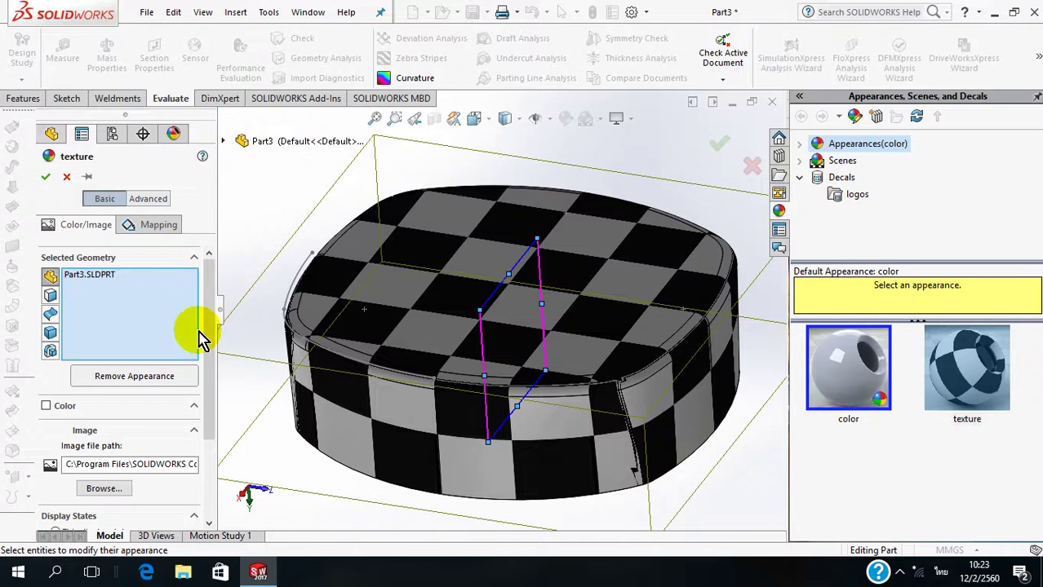
{"action": "left_click", "coordinate": [160, 230]}
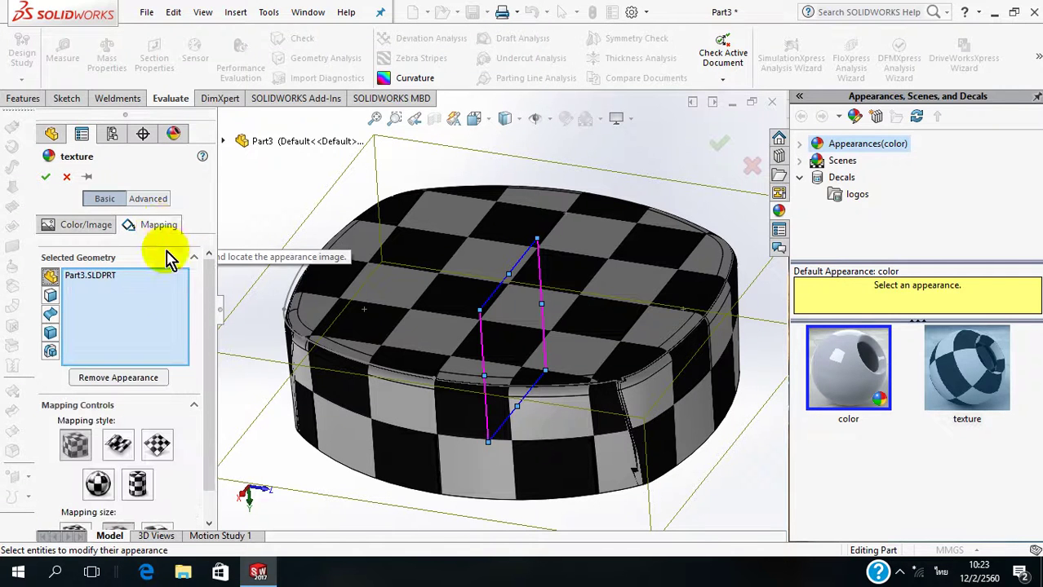
{"action": "left_click", "coordinate": [128, 448]}
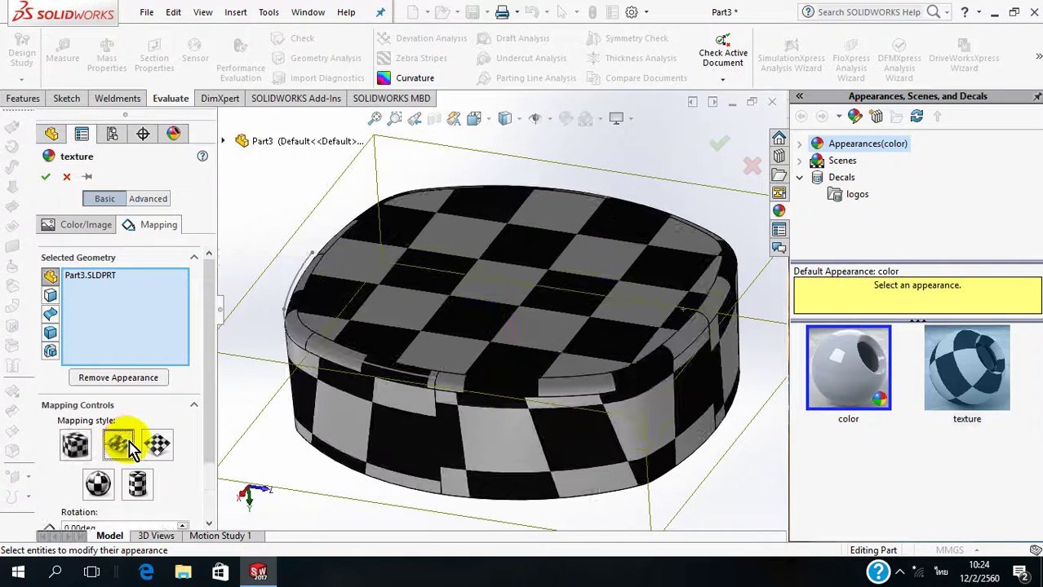
{"action": "left_click", "coordinate": [156, 445]}
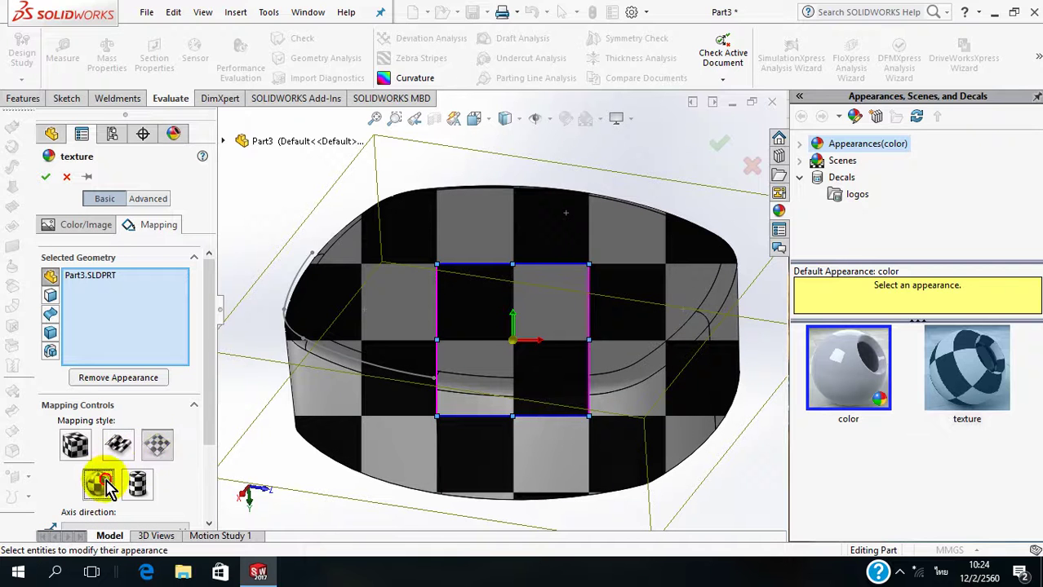
{"action": "left_click", "coordinate": [100, 485]}
{"action": "left_click", "coordinate": [137, 485]}
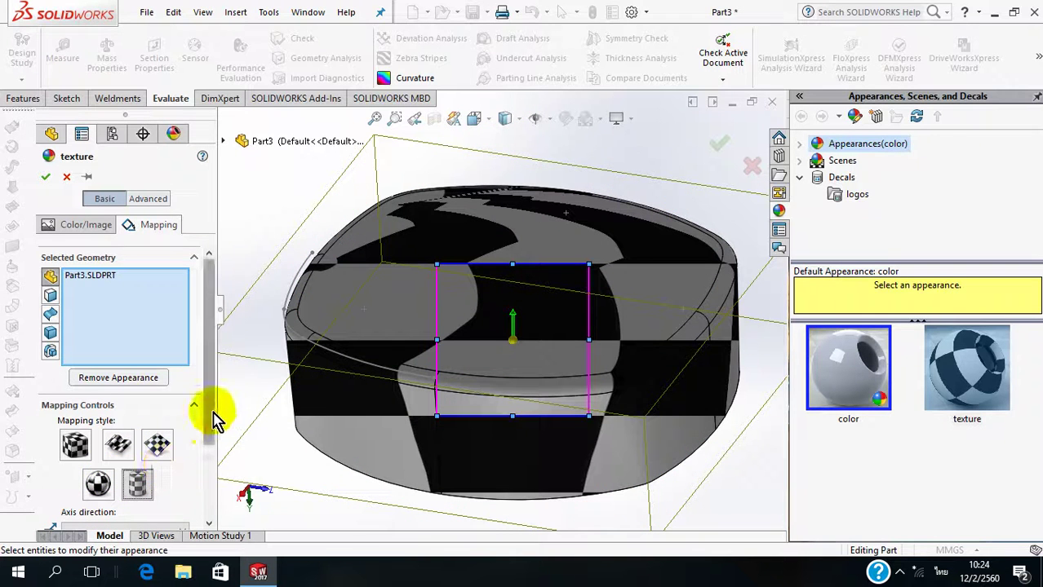
Step: Set the checkerboard mapping to the smallest size, re-map it evenly, and confirm
{"action": "left_click_drag", "start_coordinate": [212, 416], "coordinate": [204, 506]}
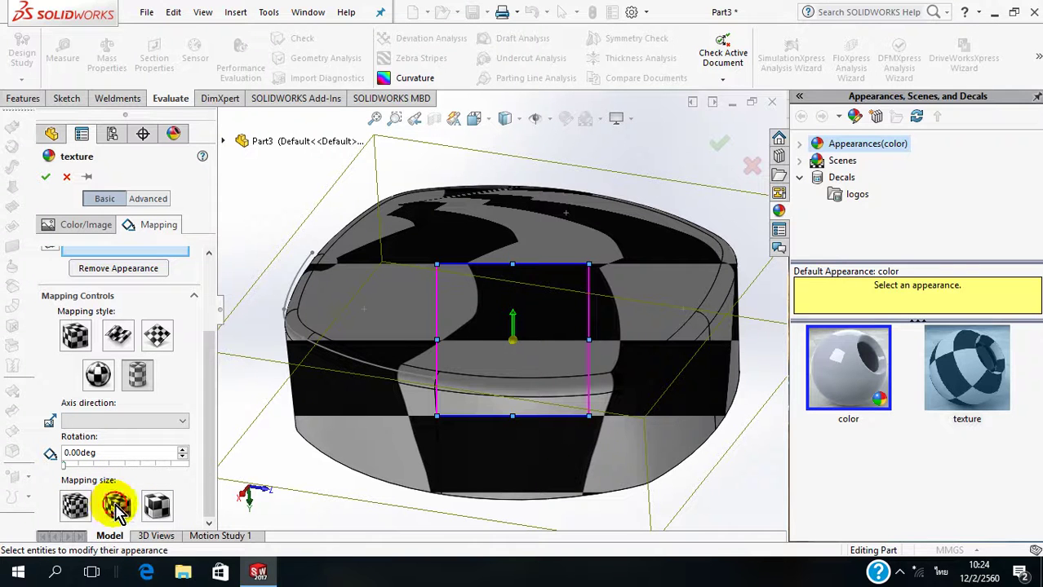
{"action": "left_click", "coordinate": [72, 506]}
{"action": "left_click", "coordinate": [119, 334]}
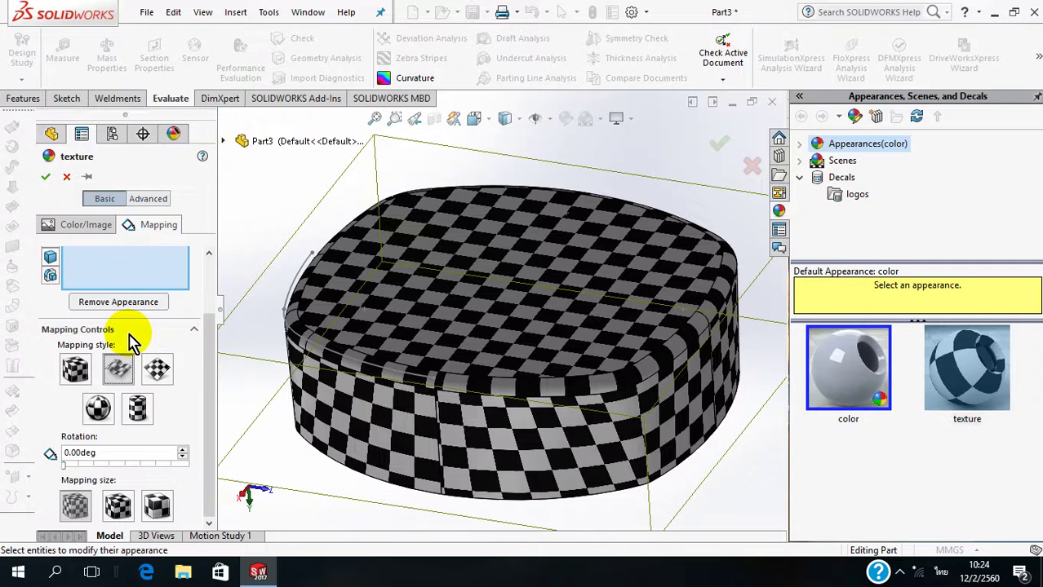
{"action": "left_click", "coordinate": [47, 178]}
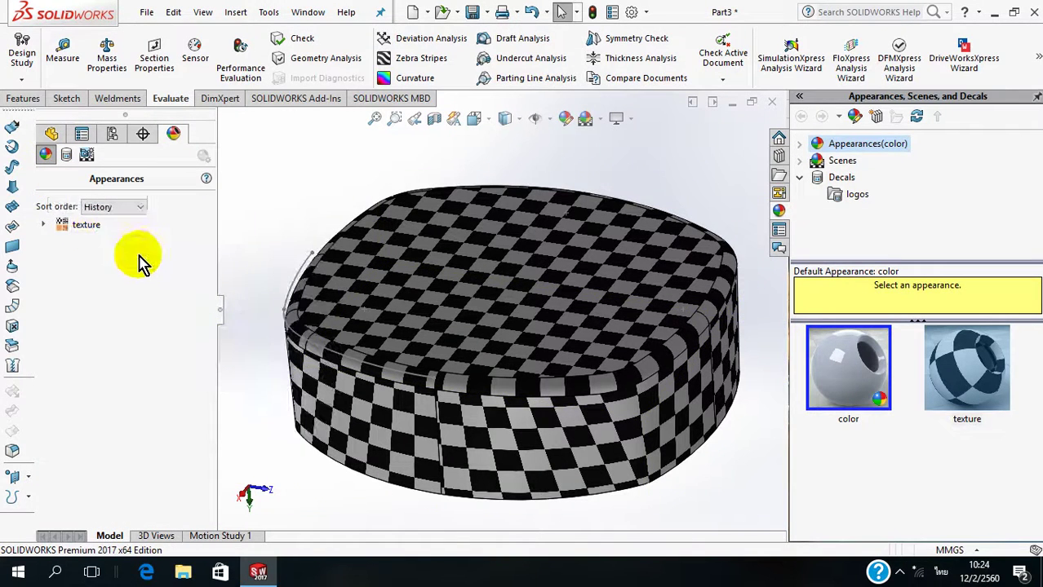
Step: Nudge the Ambient light level slightly higher in the scene lights
{"action": "left_click", "coordinate": [85, 159]}
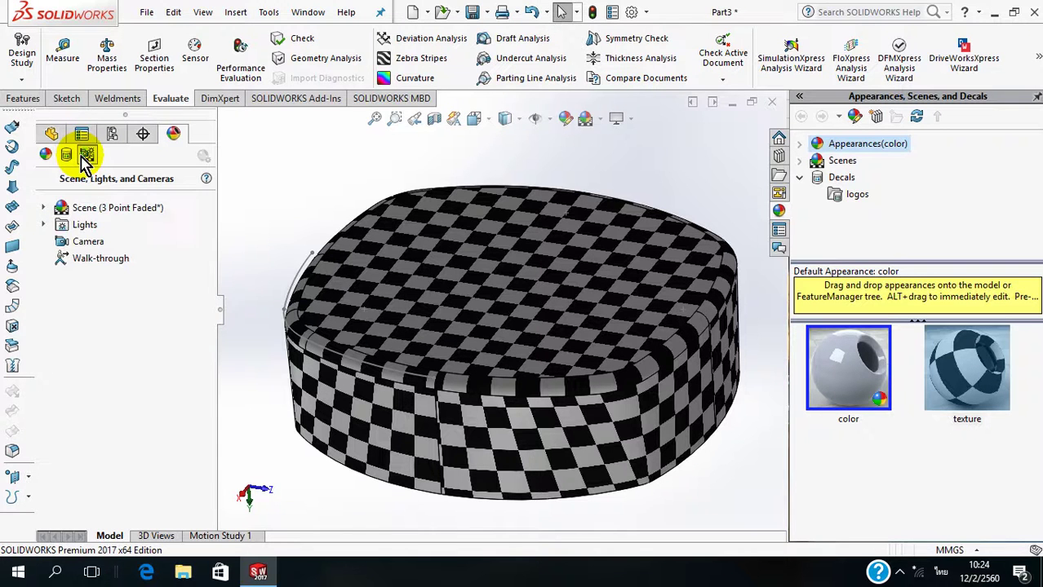
{"action": "left_click", "coordinate": [45, 226]}
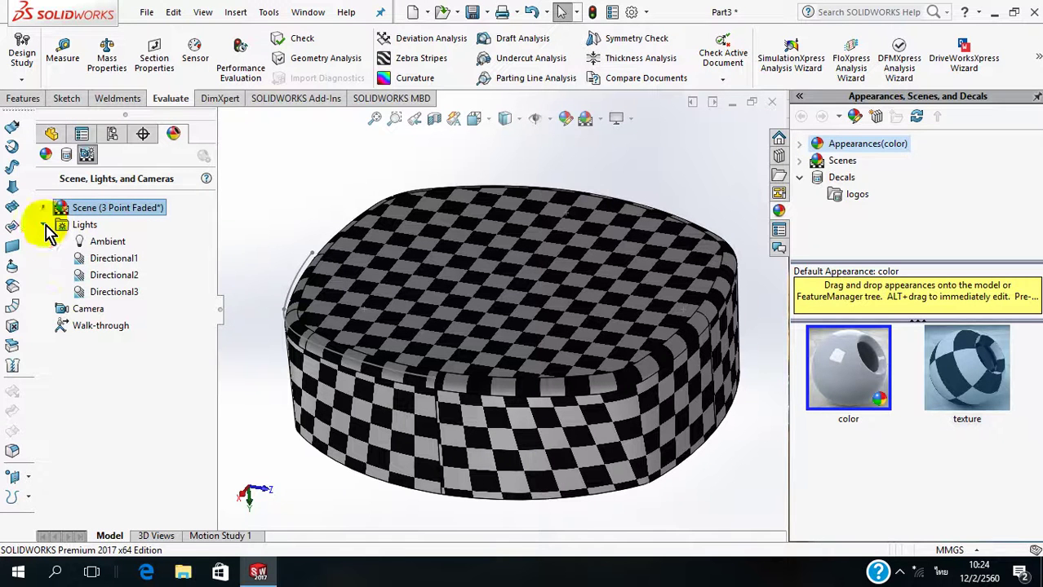
{"action": "left_click", "coordinate": [106, 242]}
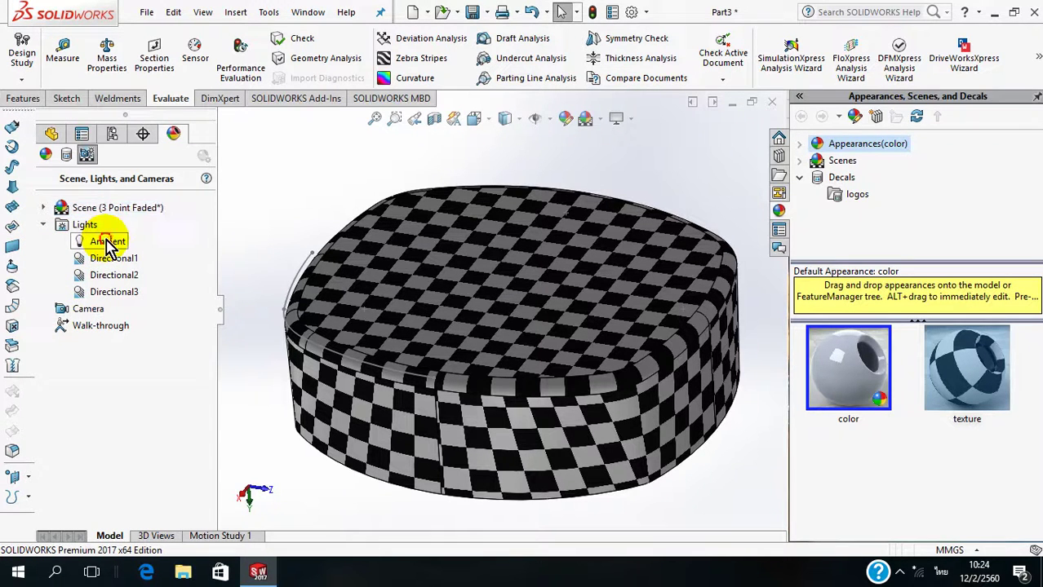
{"action": "double_click", "coordinate": [107, 242]}
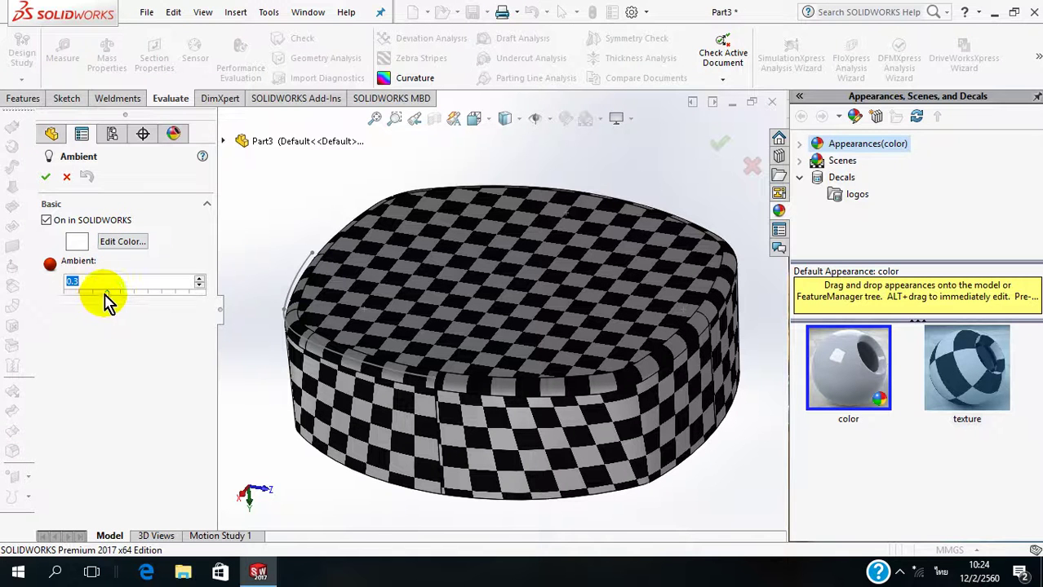
{"action": "mouse_move", "coordinate": [106, 296]}
{"action": "left_mouse_down"}
{"action": "mouse_move", "coordinate": [137, 296]}
{"action": "mouse_move", "coordinate": [110, 295]}
{"action": "left_mouse_up"}
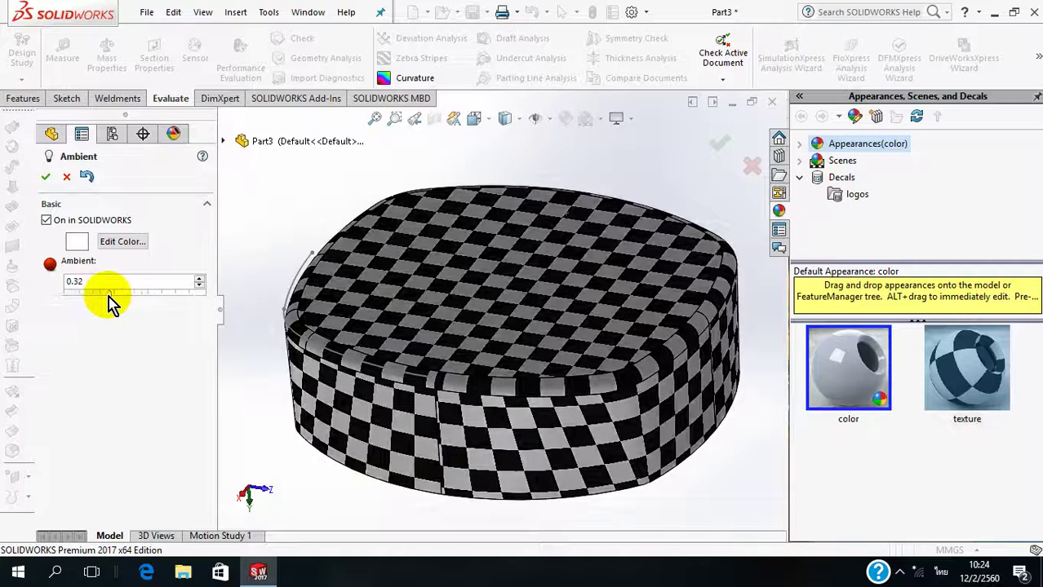
{"action": "left_click", "coordinate": [48, 179]}
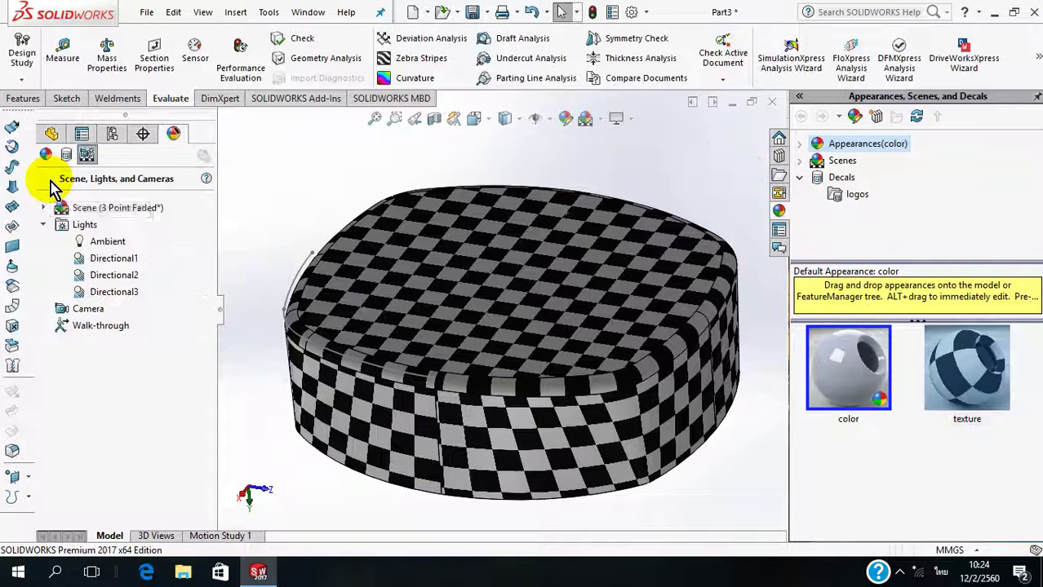
Step: Add a new walk-through using the Top Plane as its floor
{"action": "left_click", "coordinate": [93, 328]}
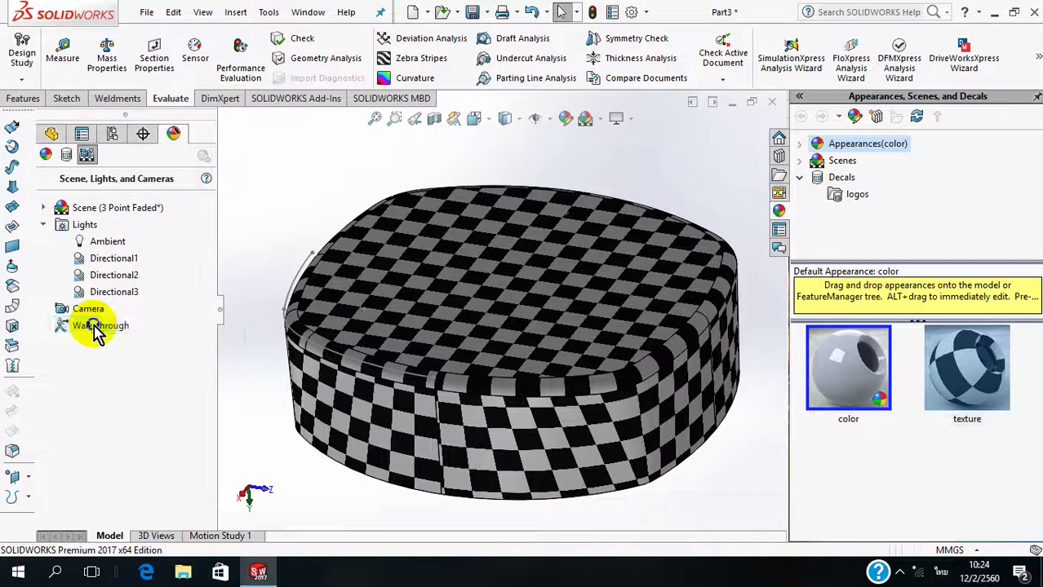
{"action": "right_click", "coordinate": [95, 329]}
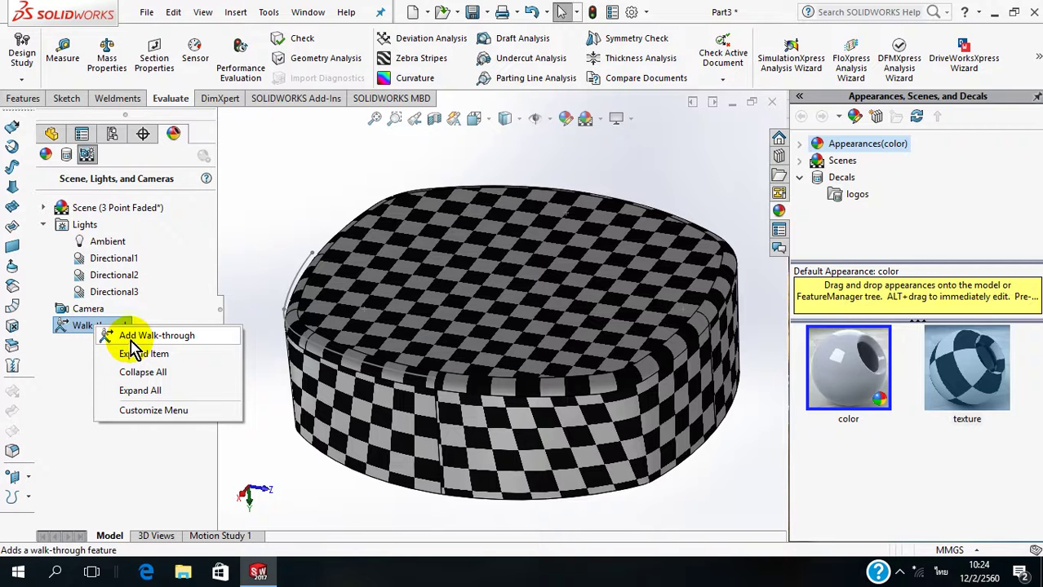
{"action": "left_click", "coordinate": [129, 343]}
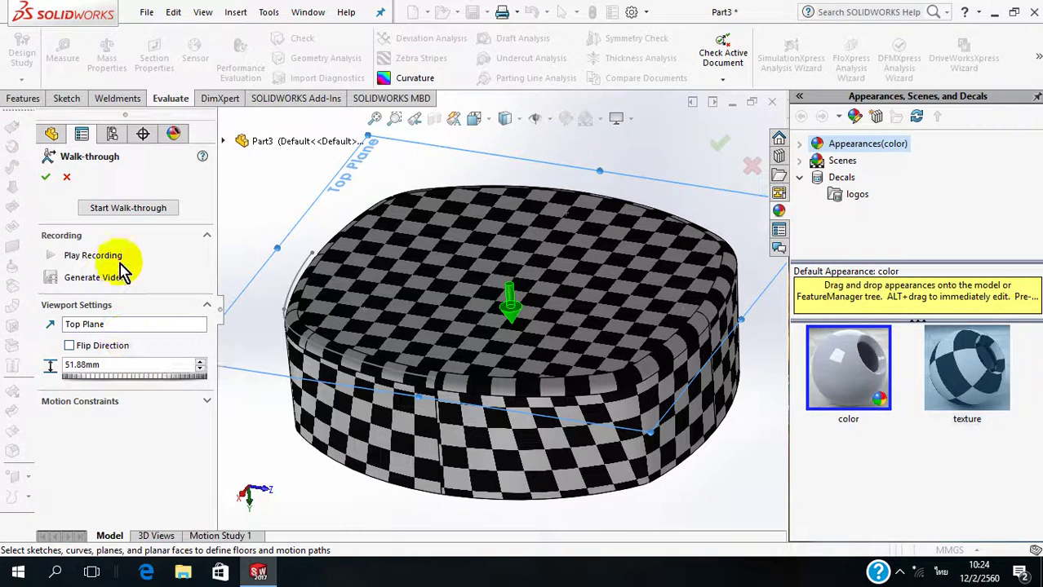
Step: Start the walk-through, step back from the puck, and lower the walking speed
{"action": "left_click", "coordinate": [128, 208]}
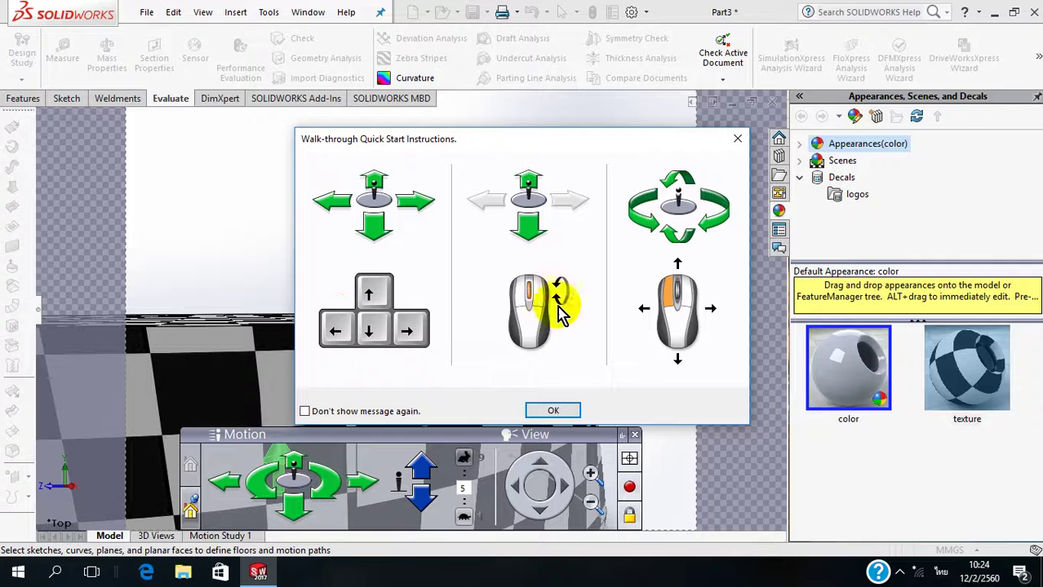
{"action": "left_click", "coordinate": [557, 411]}
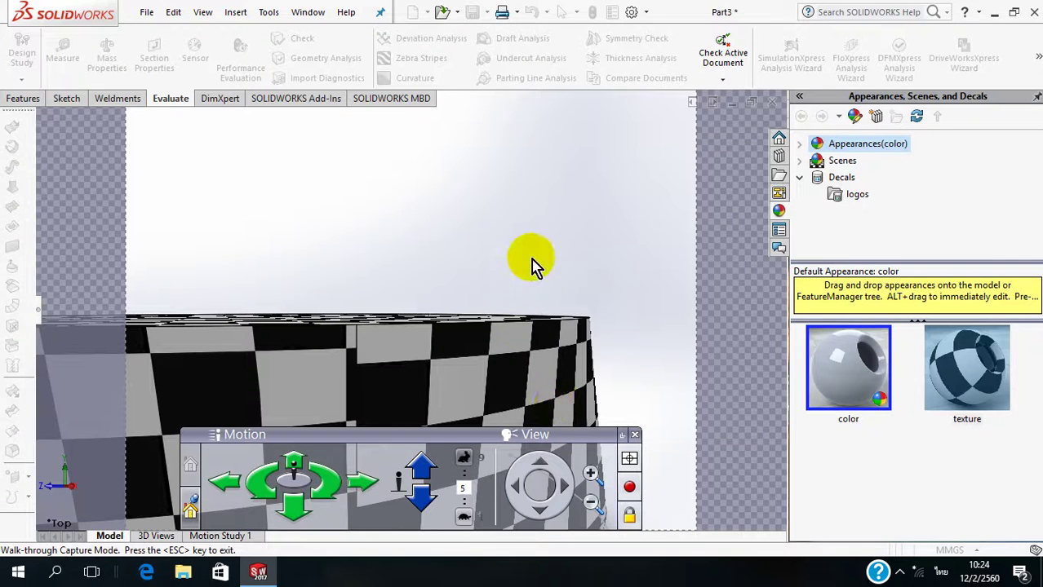
{"action": "key", "text": "Down"}
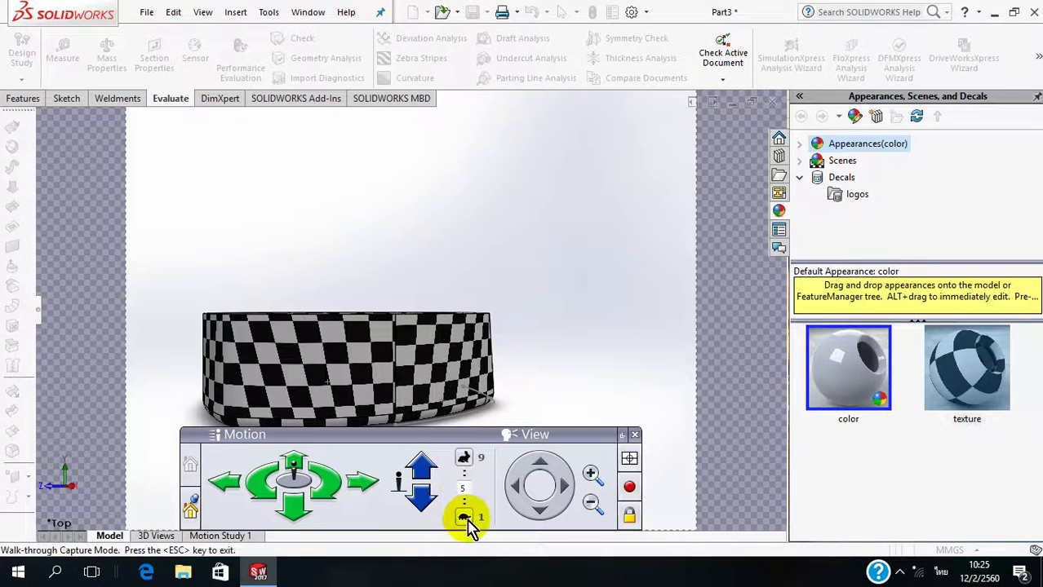
{"action": "left_click", "coordinate": [465, 517]}
{"action": "left_click", "coordinate": [465, 517]}
{"action": "left_click", "coordinate": [465, 517]}
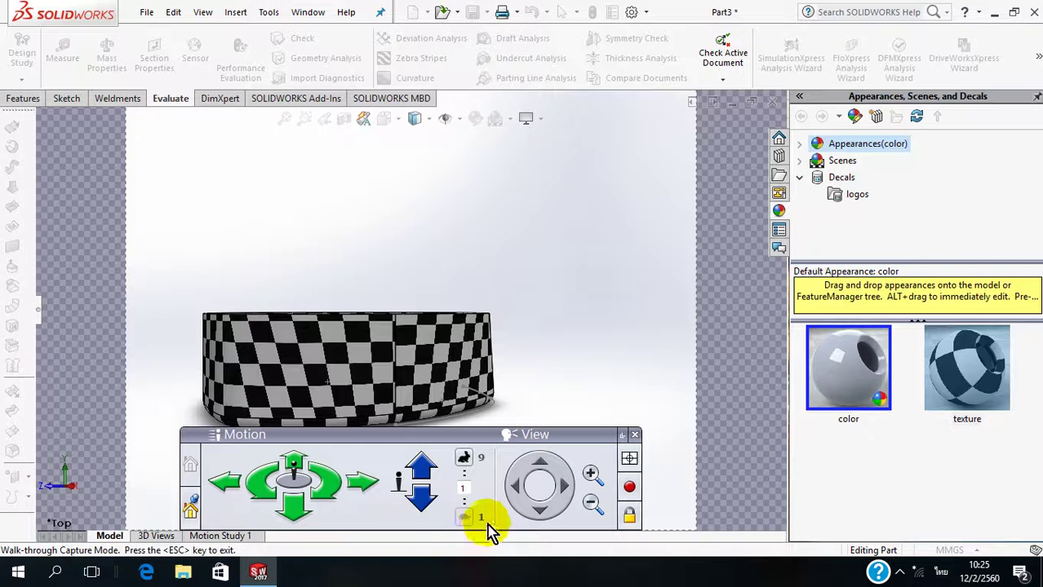
Step: Walk toward and away from the puck, raising the walking speed to 7
{"action": "key", "text": "Up"}
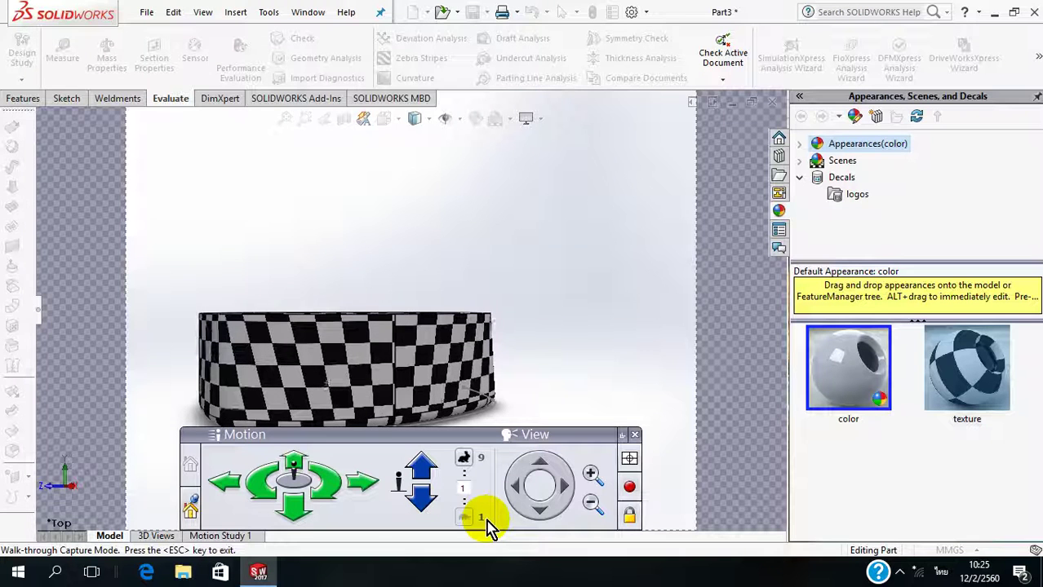
{"action": "key", "text": "Up"}
{"action": "key", "text": "Up"}
{"action": "key", "text": "Up"}
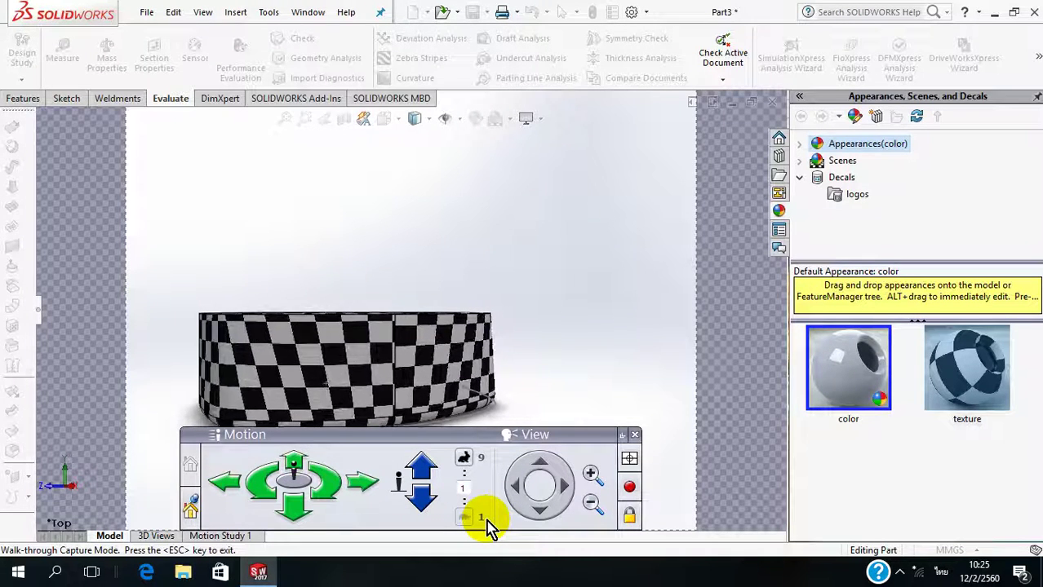
{"action": "left_click", "coordinate": [463, 459]}
{"action": "left_click", "coordinate": [463, 459]}
{"action": "left_click", "coordinate": [464, 460]}
{"action": "left_click", "coordinate": [464, 460]}
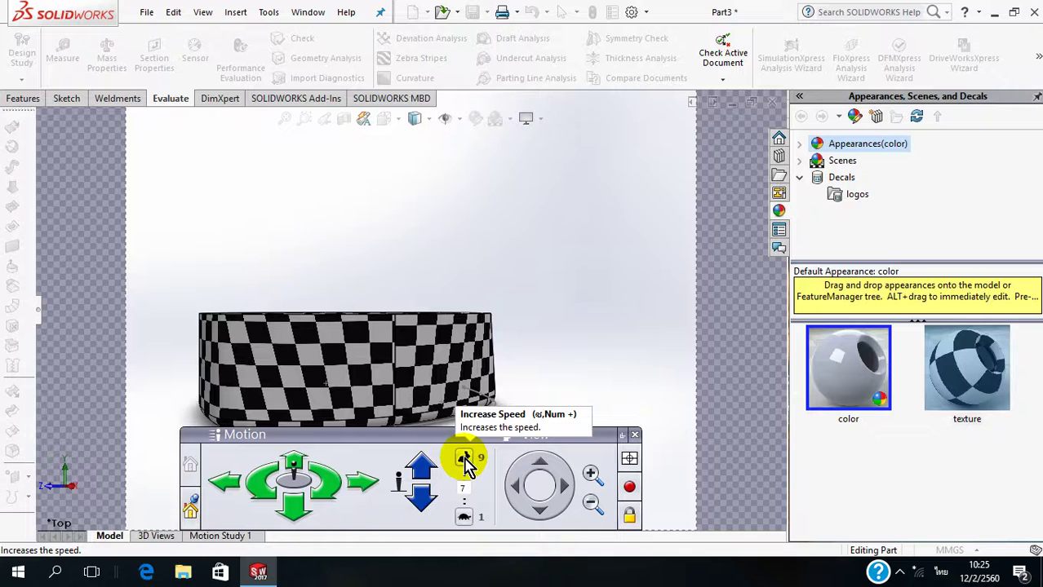
{"action": "key", "text": "Up"}
{"action": "key", "text": "Down"}
{"action": "key", "text": "Down"}
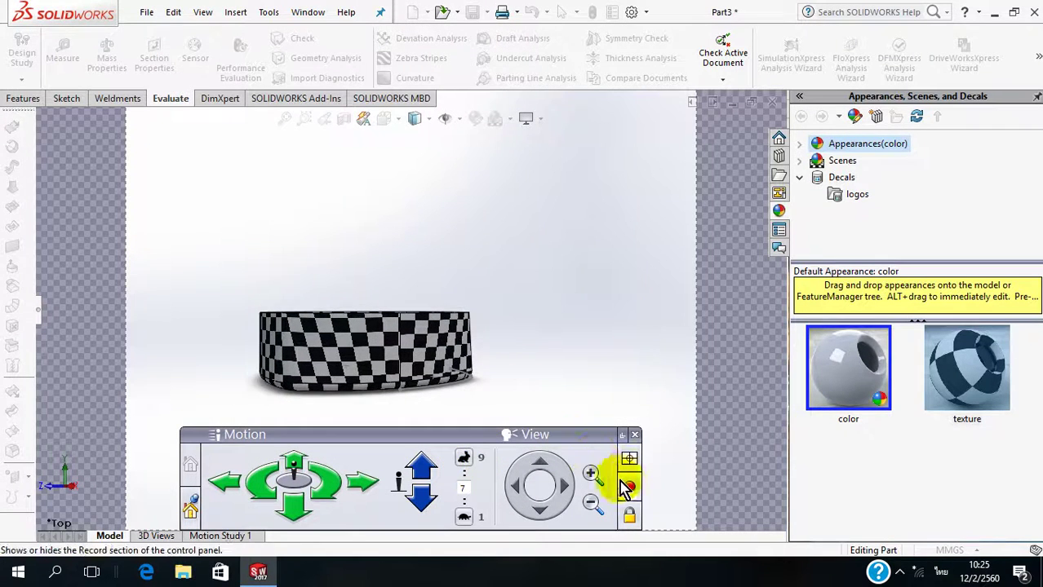
Step: Record about 17 seconds of walk-through, backing away from the puck then approaching it
{"action": "left_click", "coordinate": [629, 489]}
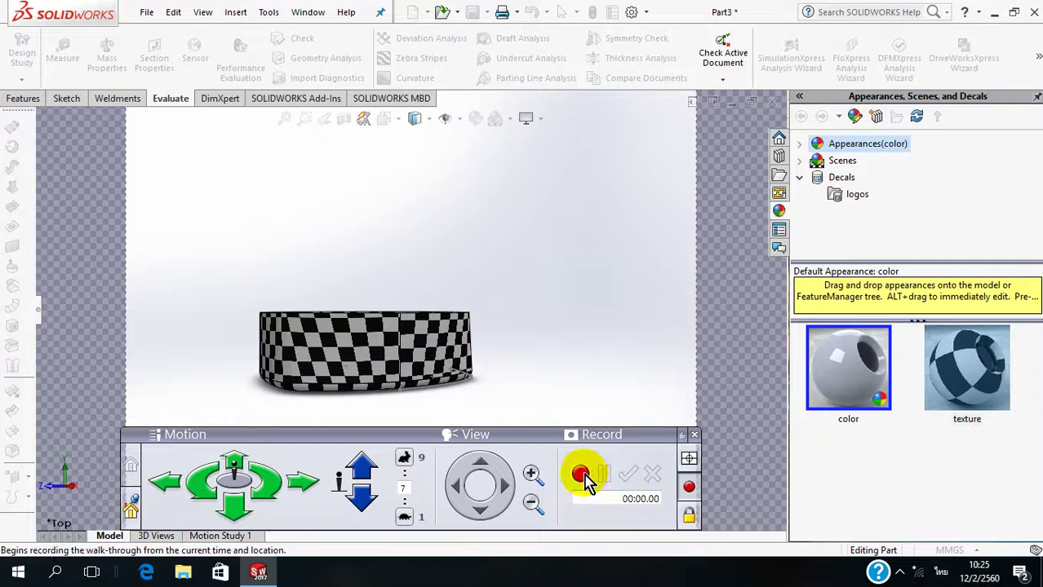
{"action": "left_click", "coordinate": [581, 475]}
{"action": "key", "text": "Down"}
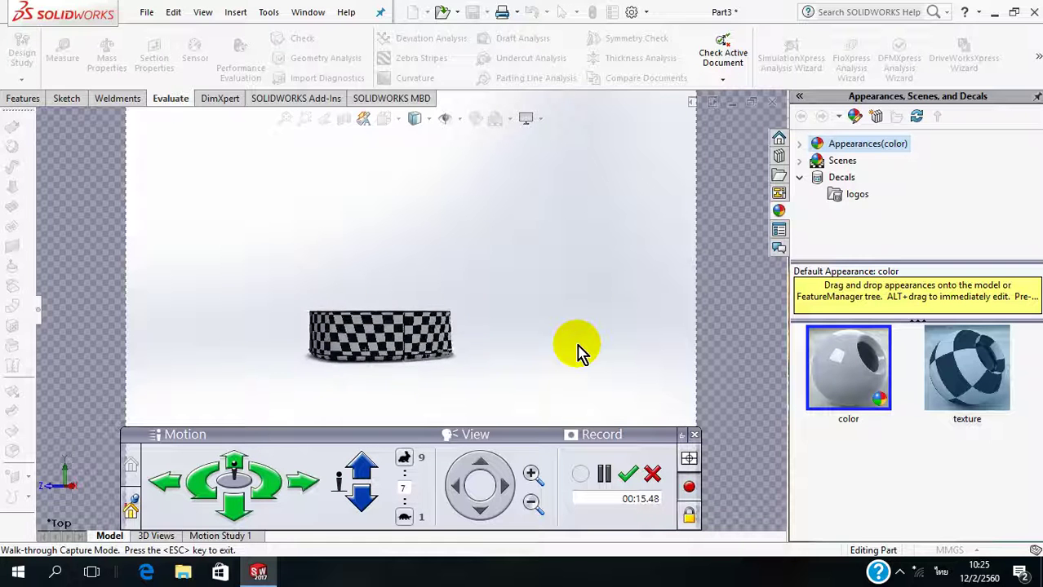
{"action": "key", "text": "Up"}
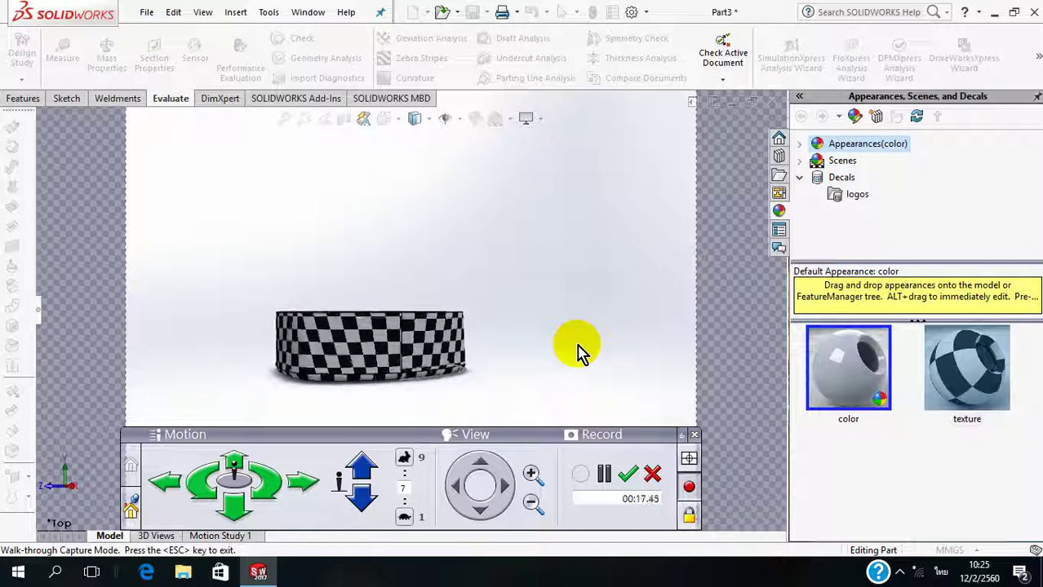